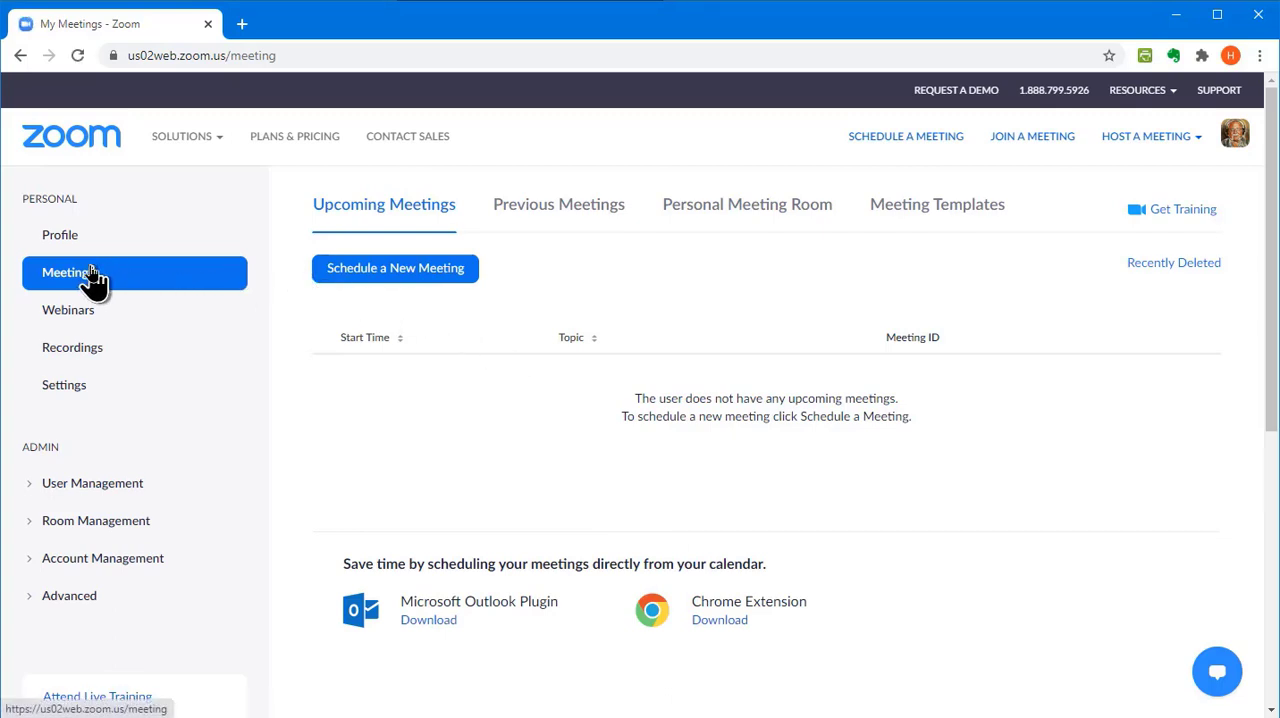
Start scheduling a new meeting, enter the host's "Zoom Instructions" title as the topic, and set the start time to 7:00
click(378, 272)
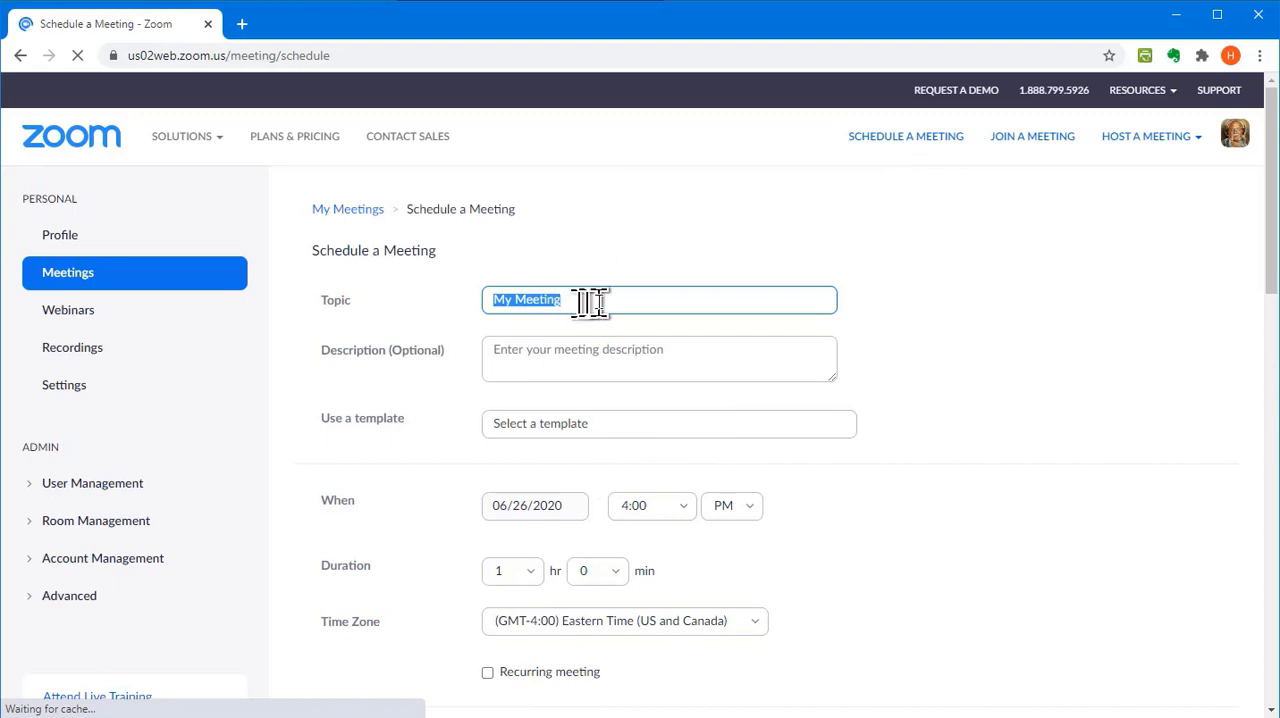
text(Hewie's Zoom Instructions)
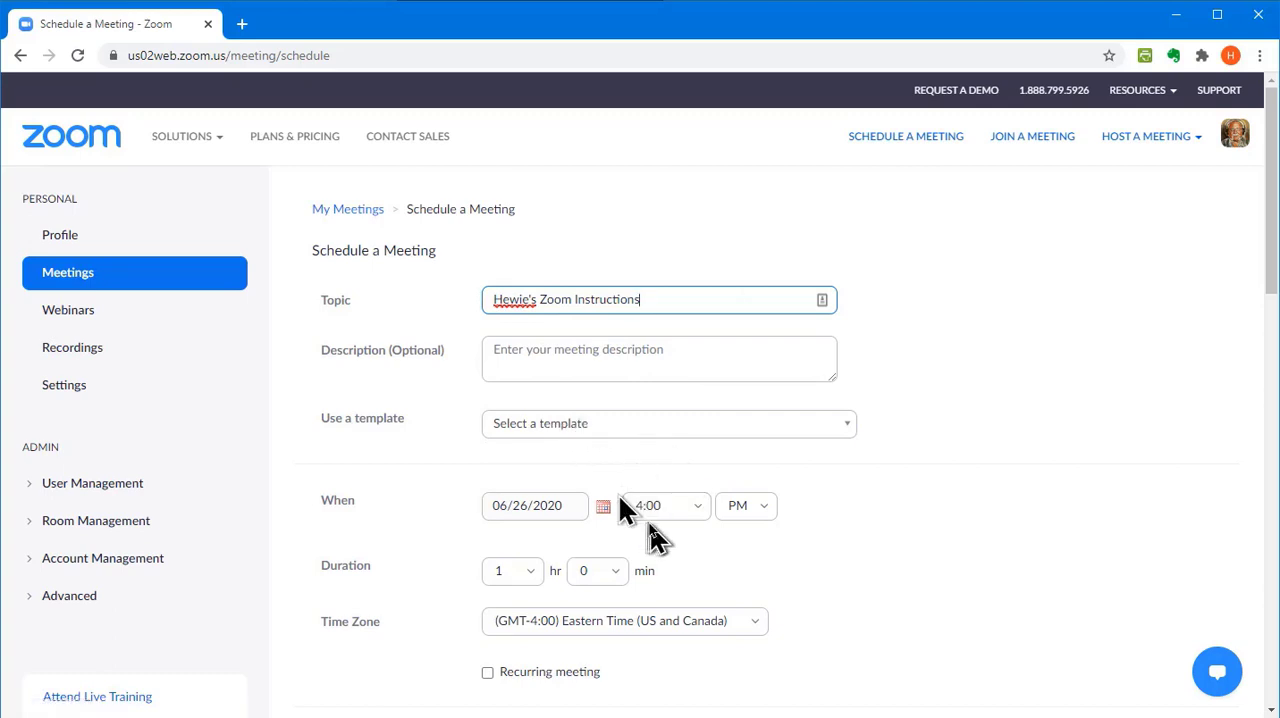
click(701, 514)
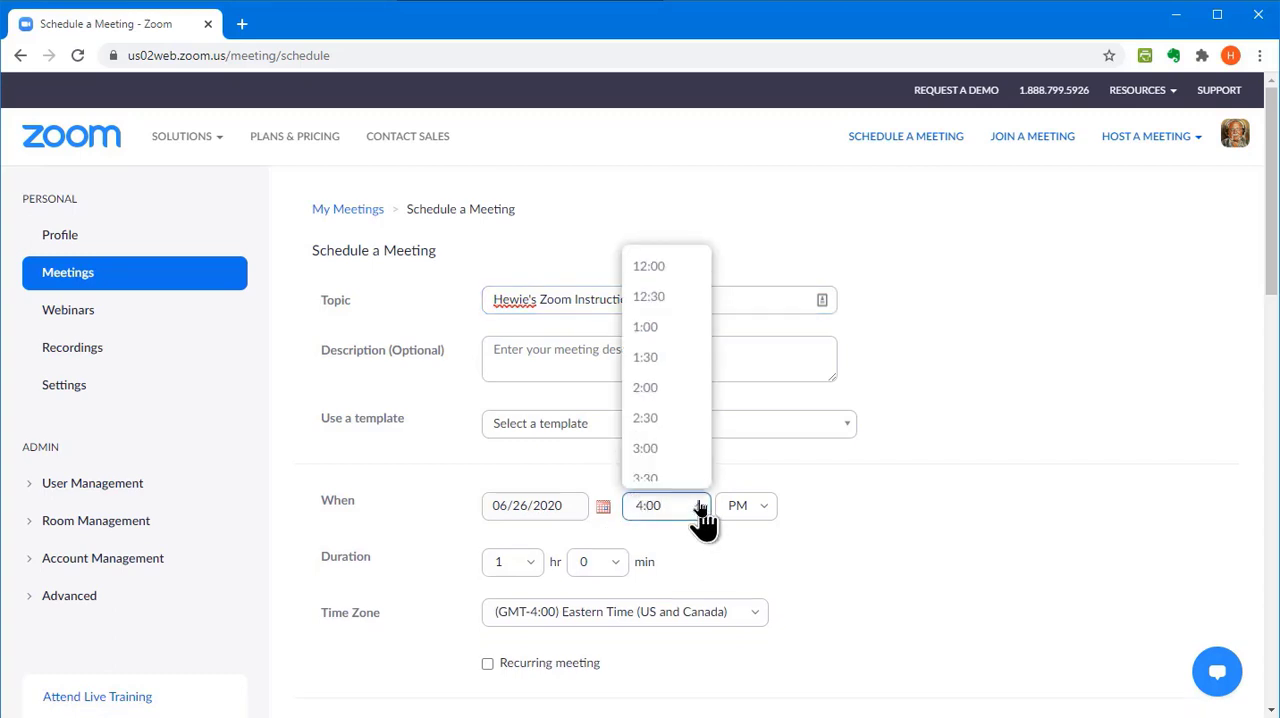
scroll(660, 430, down, 3)
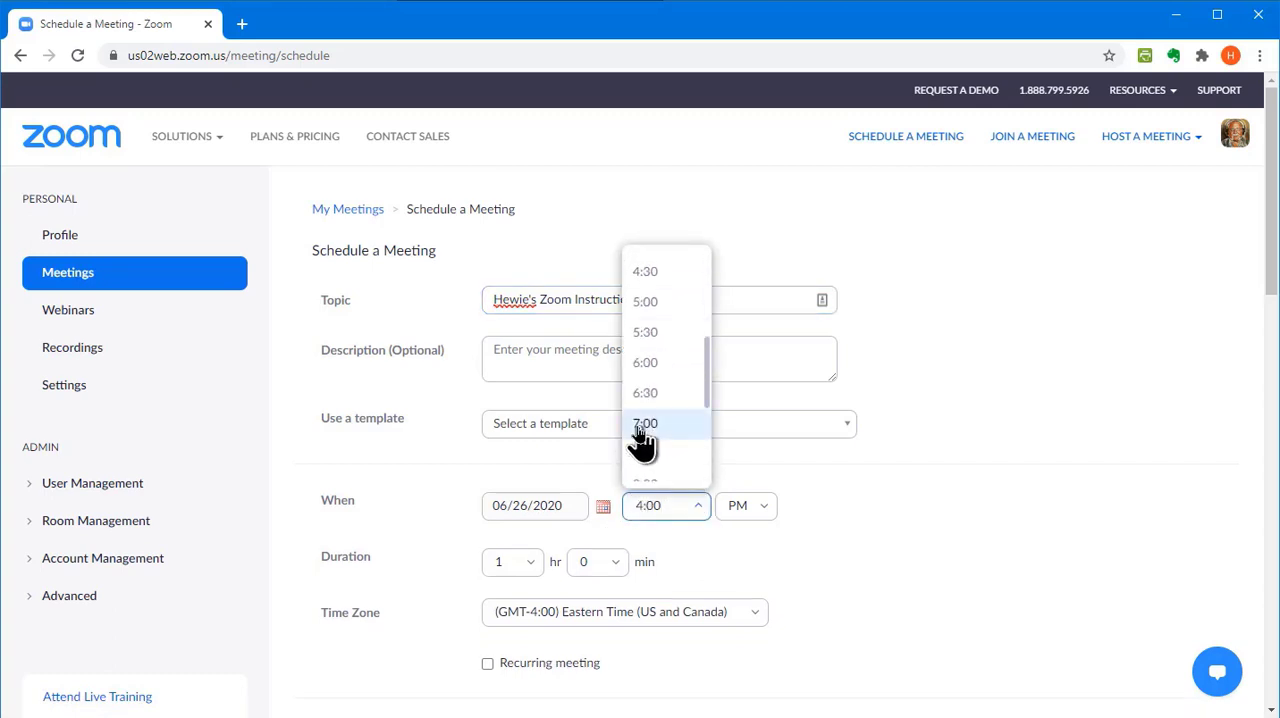
click(648, 430)
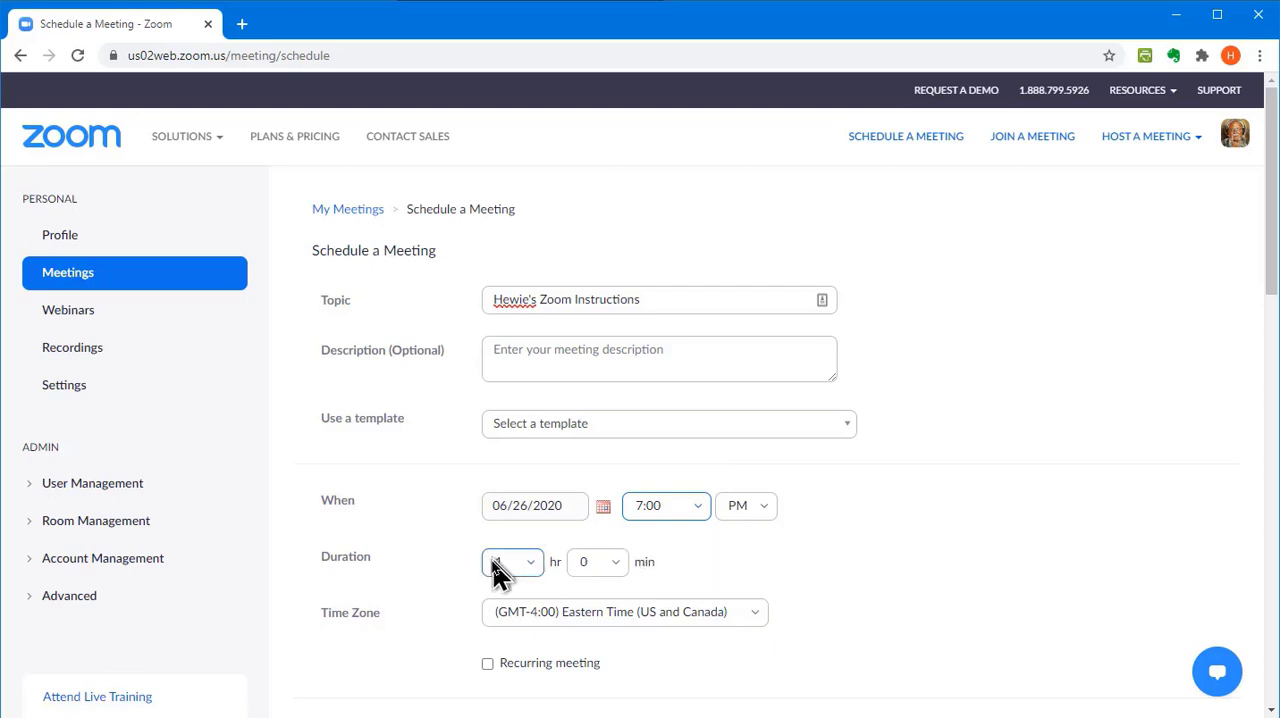
Make registration required for the meeting and save the scheduled meeting
scroll(766, 515, down, 3)
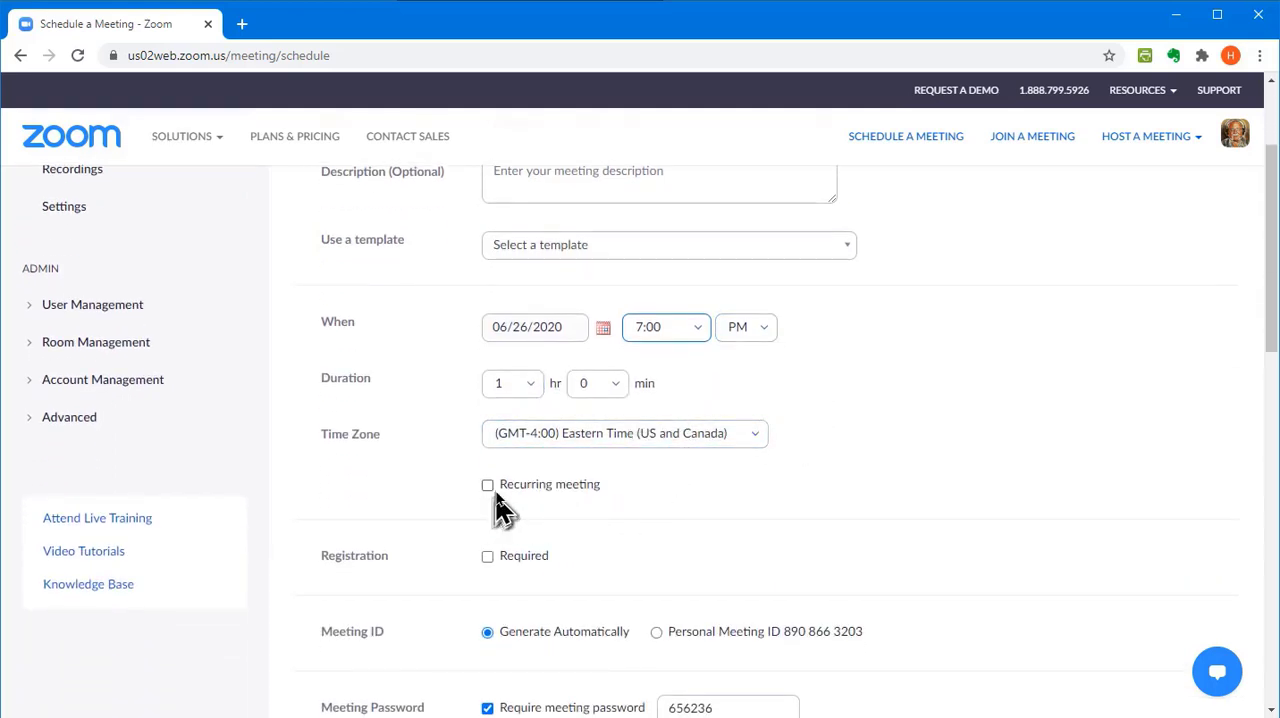
scroll(685, 500, down, 1)
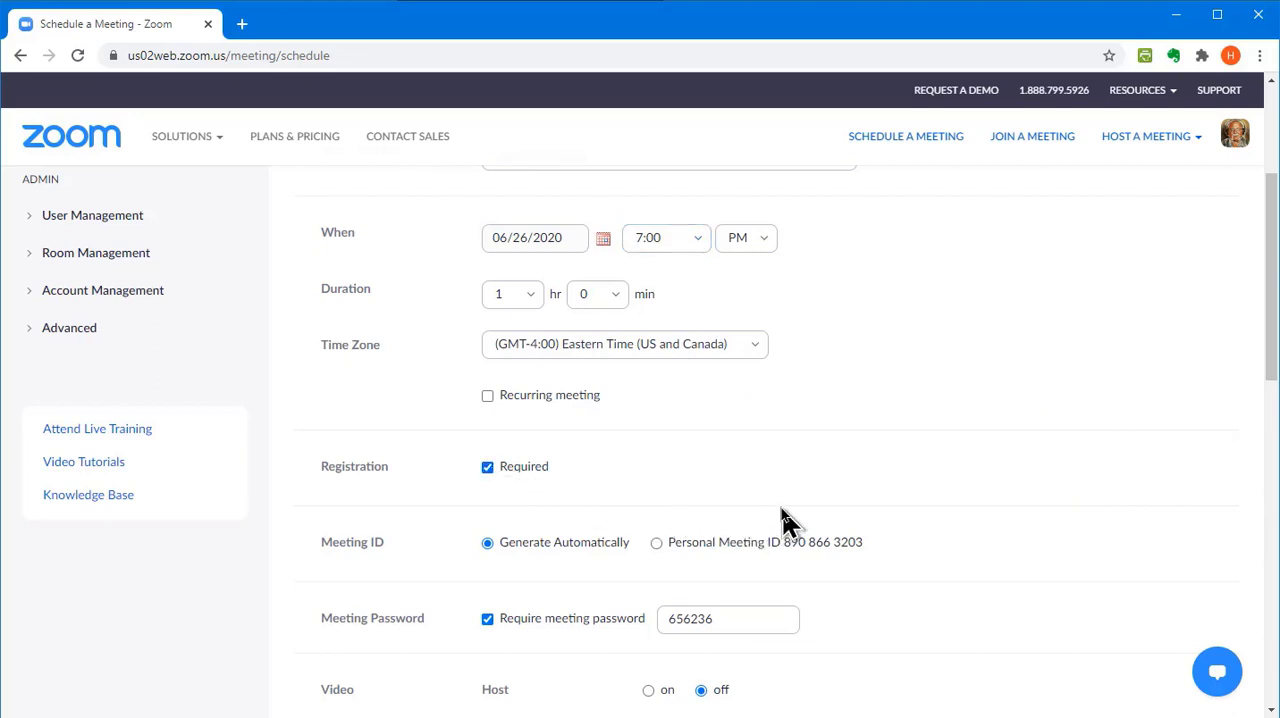
scroll(760, 500, down, 1)
scroll(628, 420, down, 1)
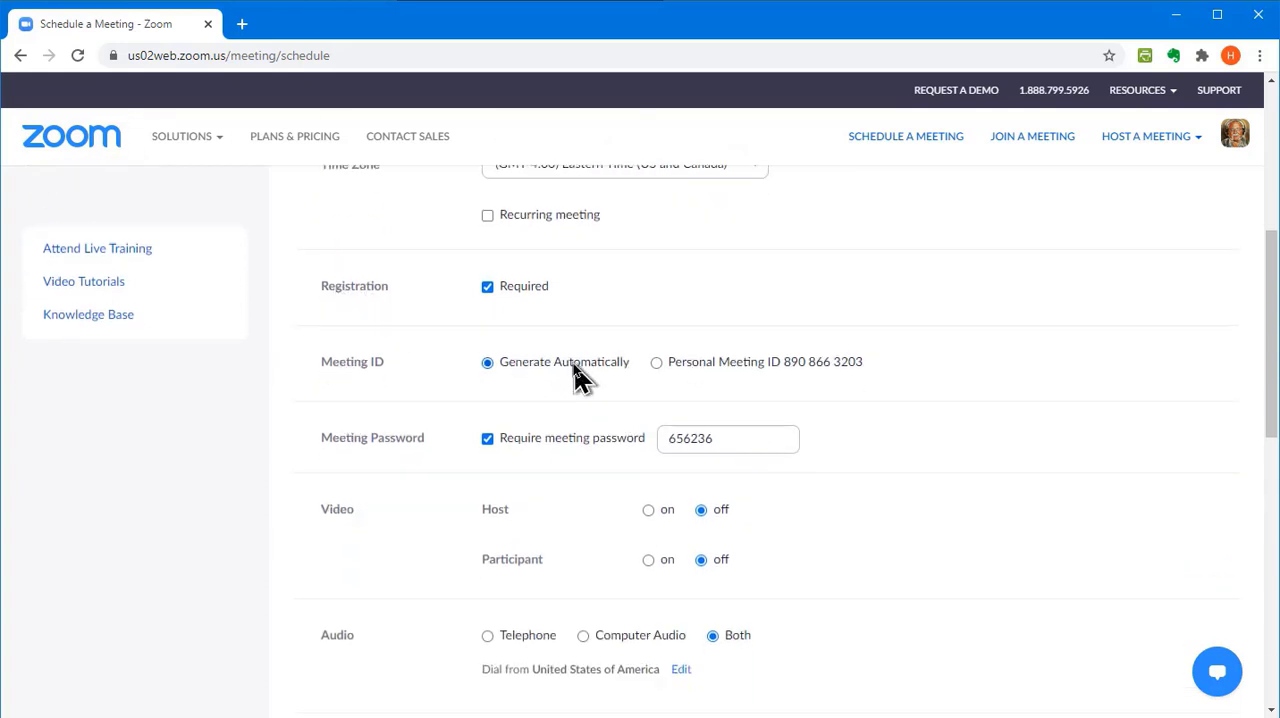
scroll(580, 378, down, 1)
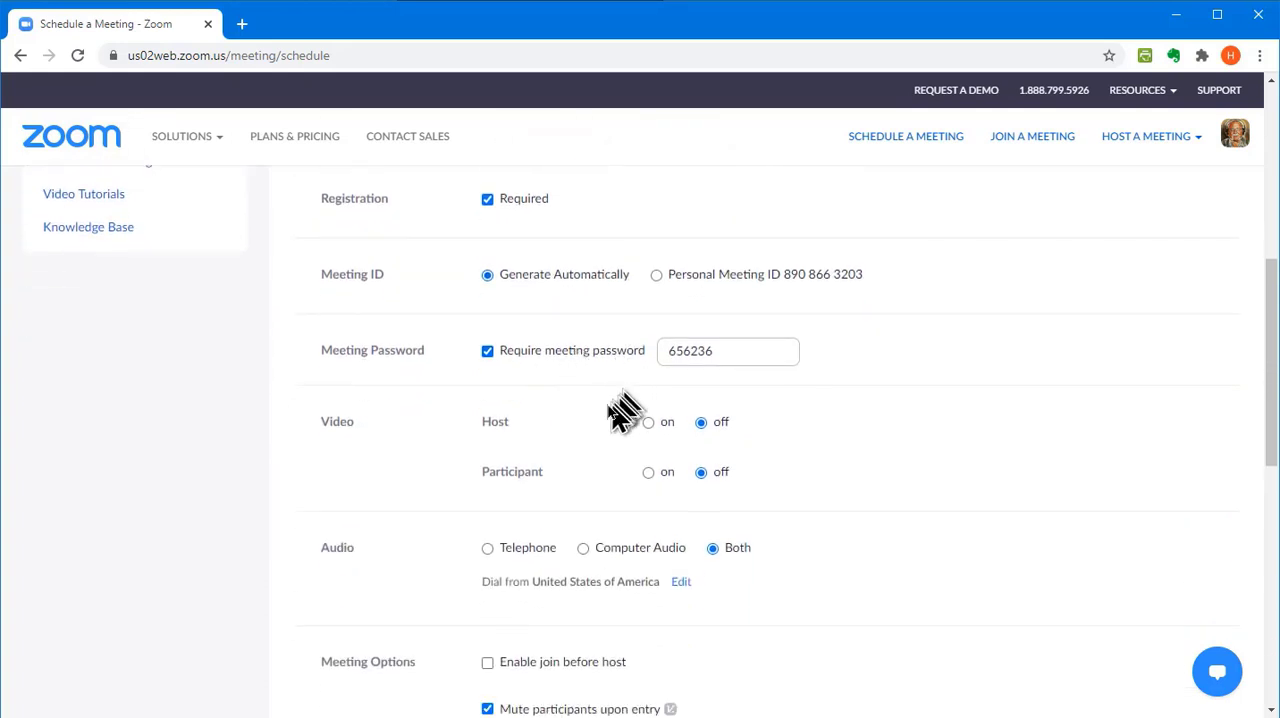
scroll(610, 420, down, 2)
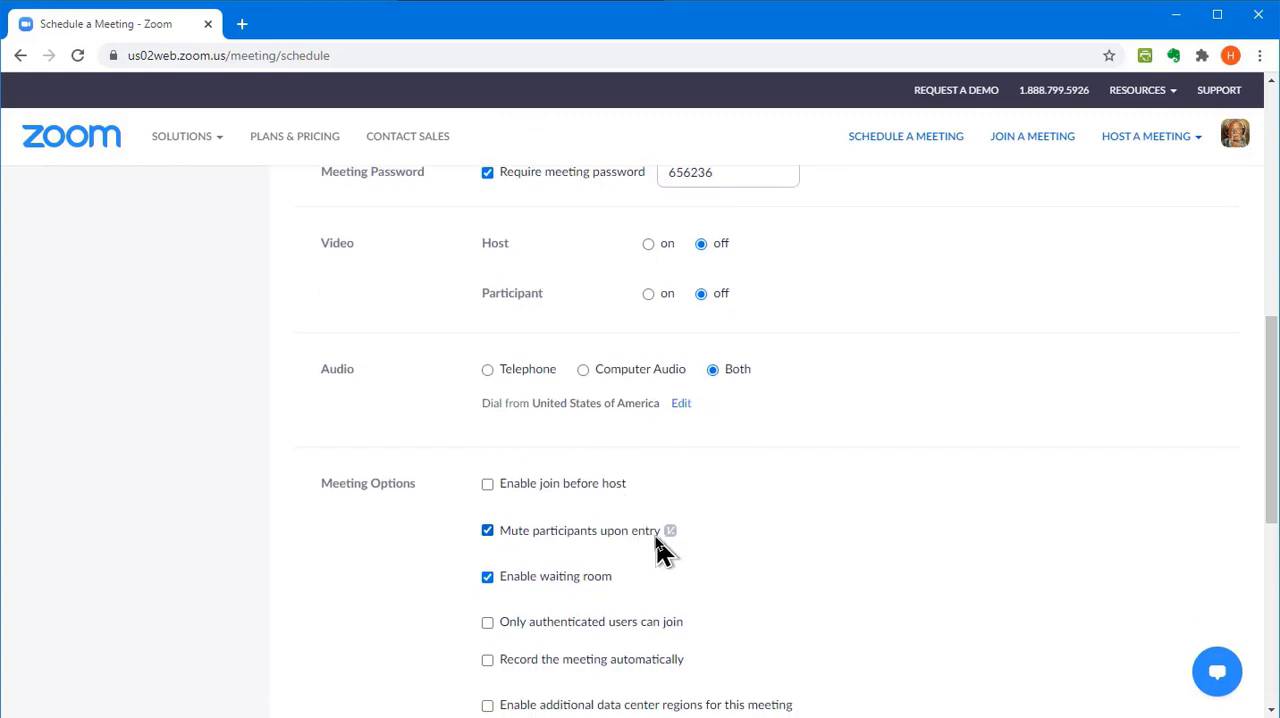
scroll(626, 568, down, 1)
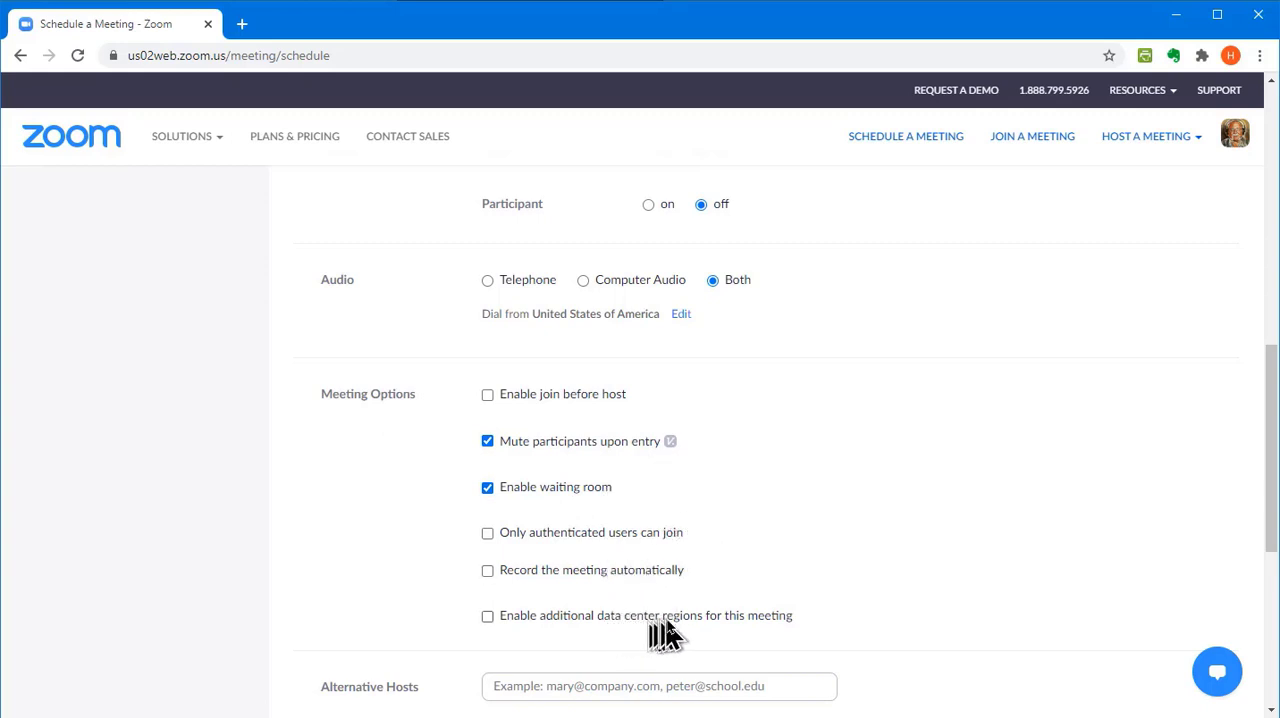
scroll(762, 560, down, 2)
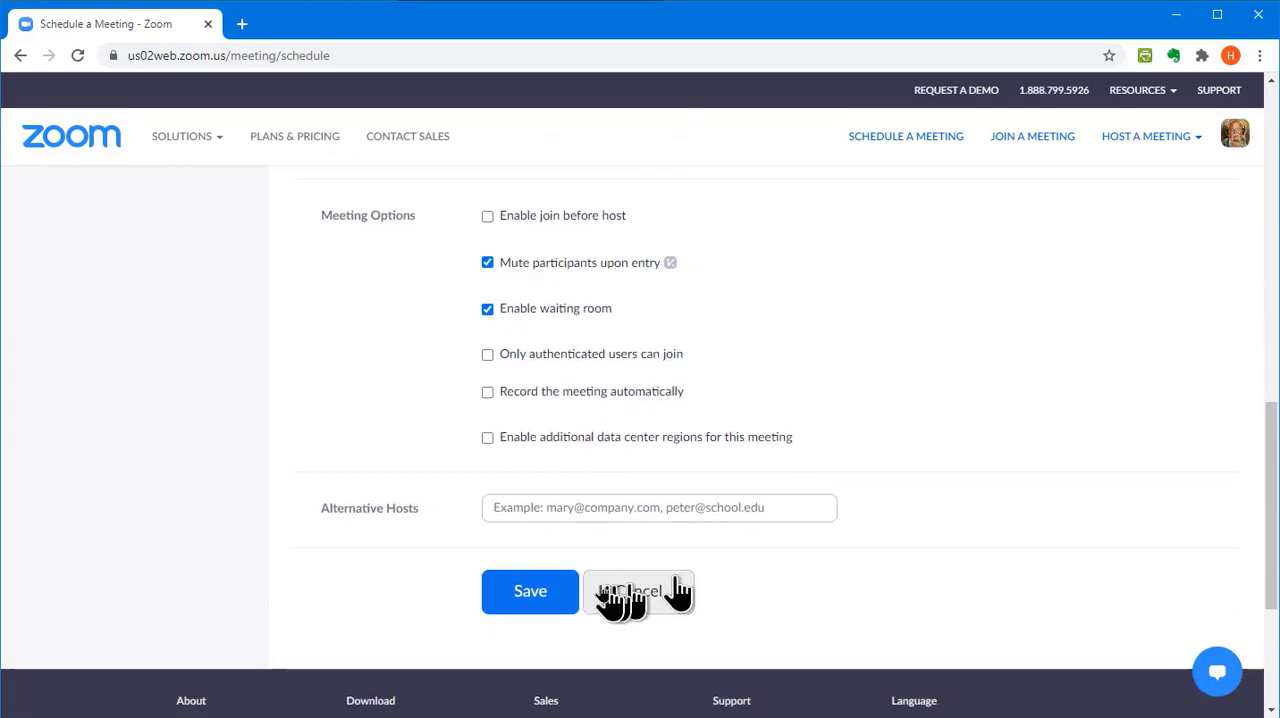
click(541, 595)
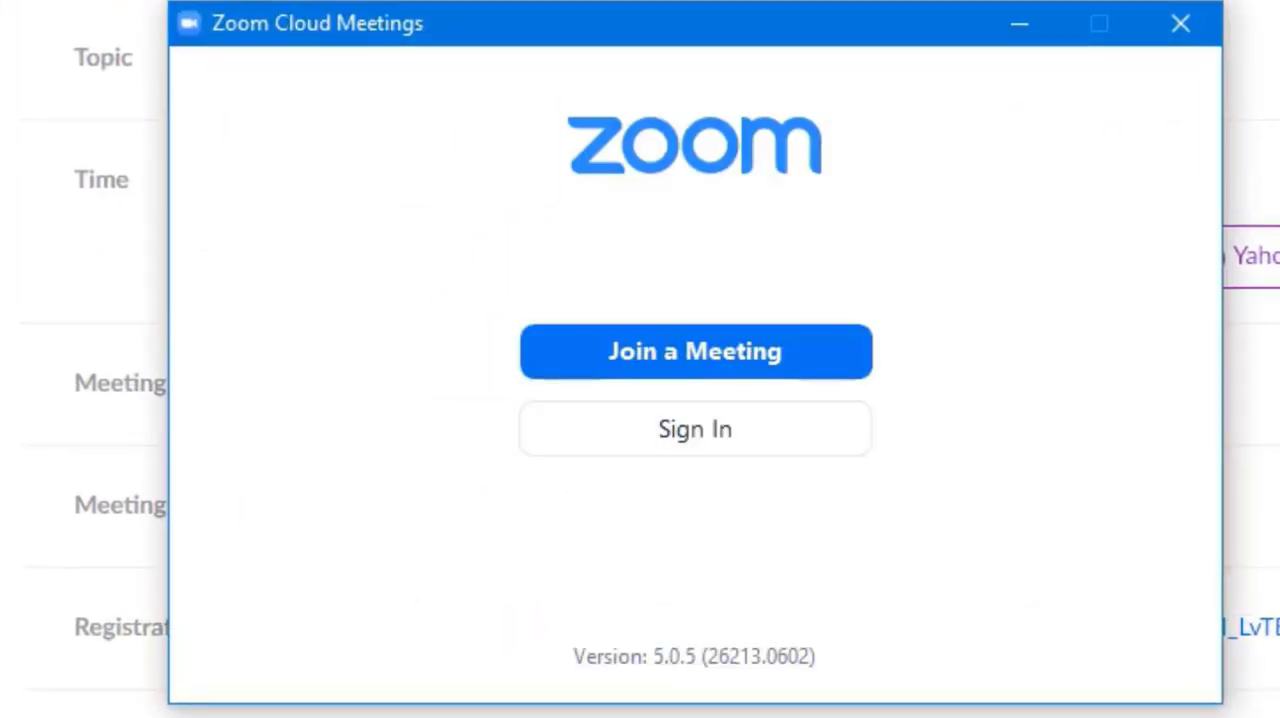
Sign in to the Zoom desktop client with the account email and password
click(560, 430)
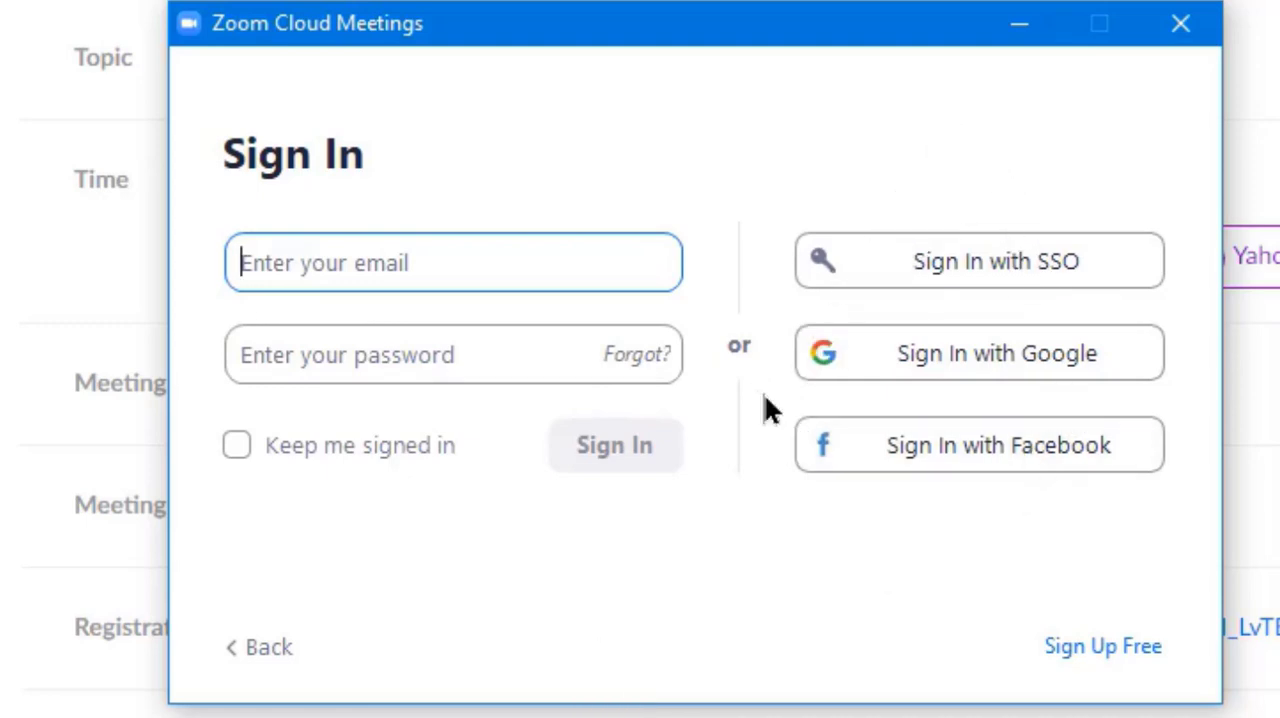
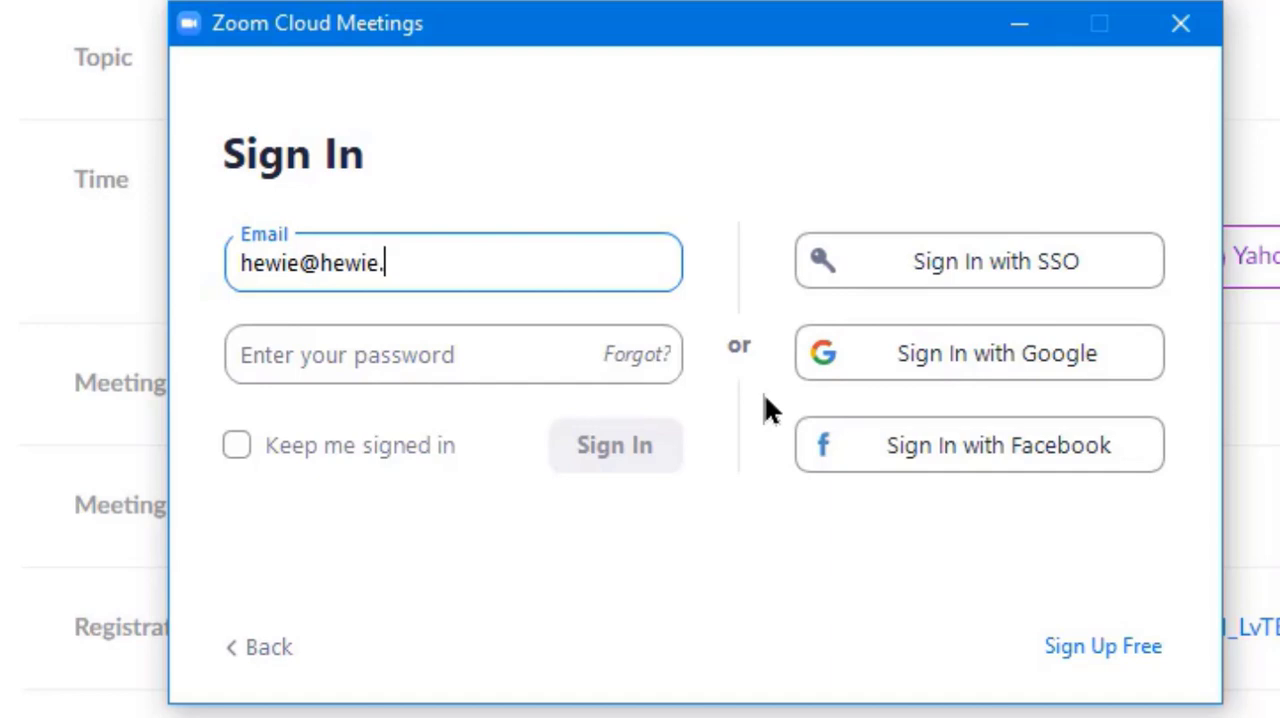
click(338, 360)
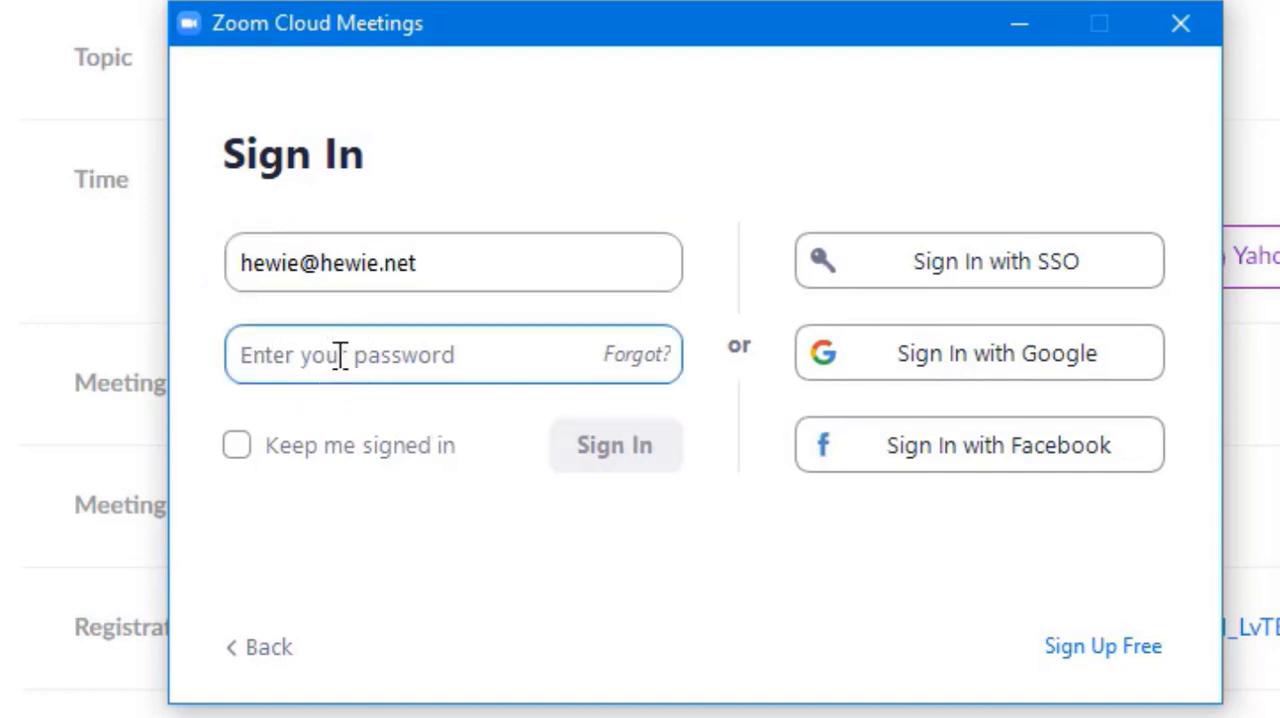
text(***)
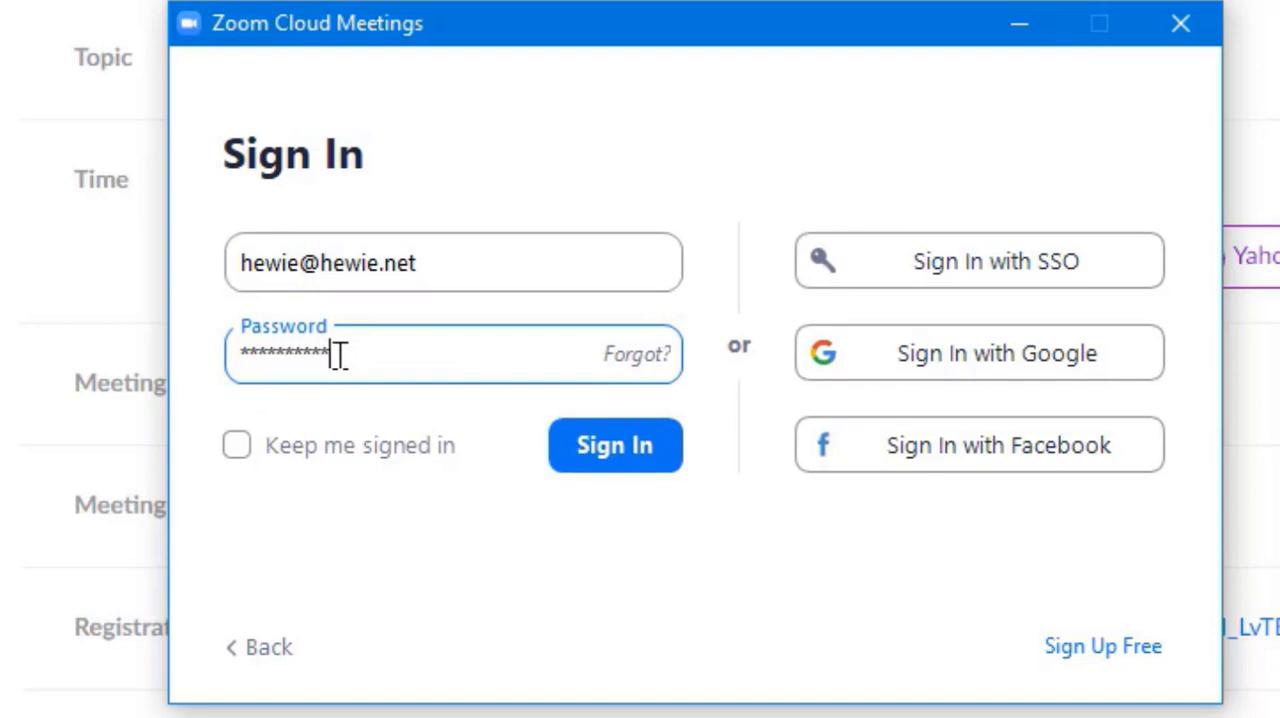
click(648, 465)
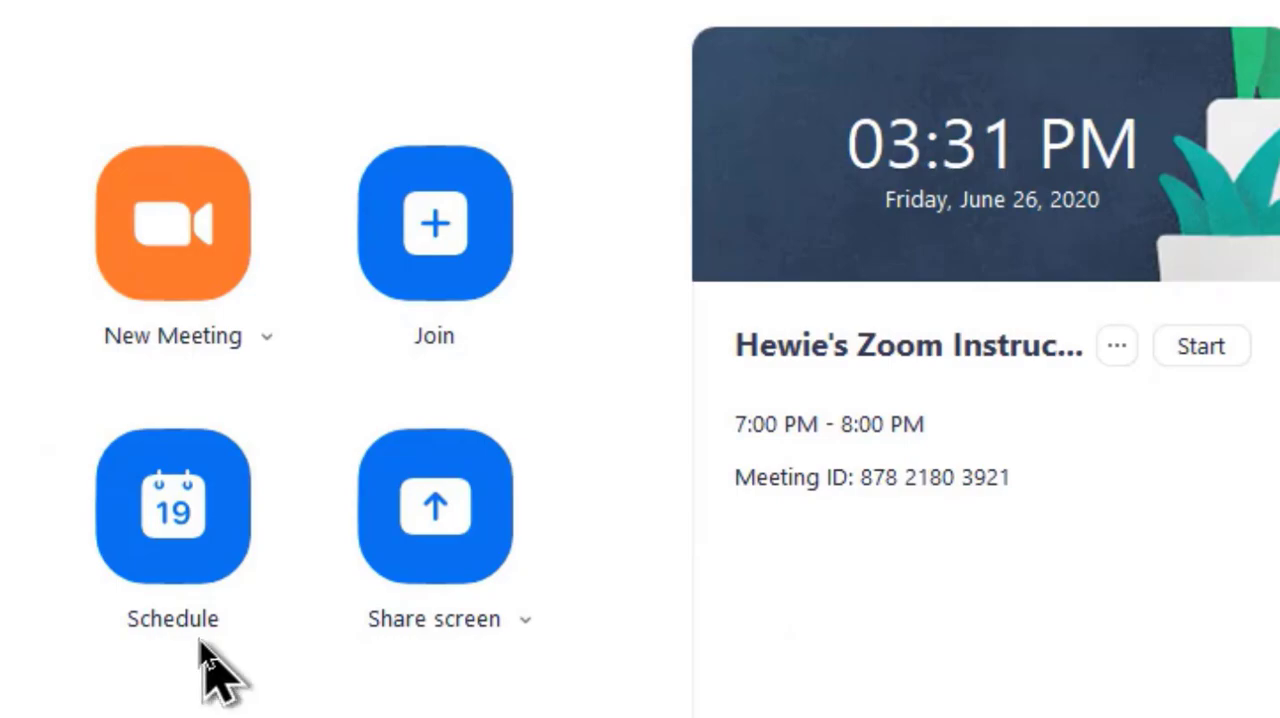
Examine the desktop client's meeting scheduling form, including its advanced options, and close the client without scheduling anything
click(165, 540)
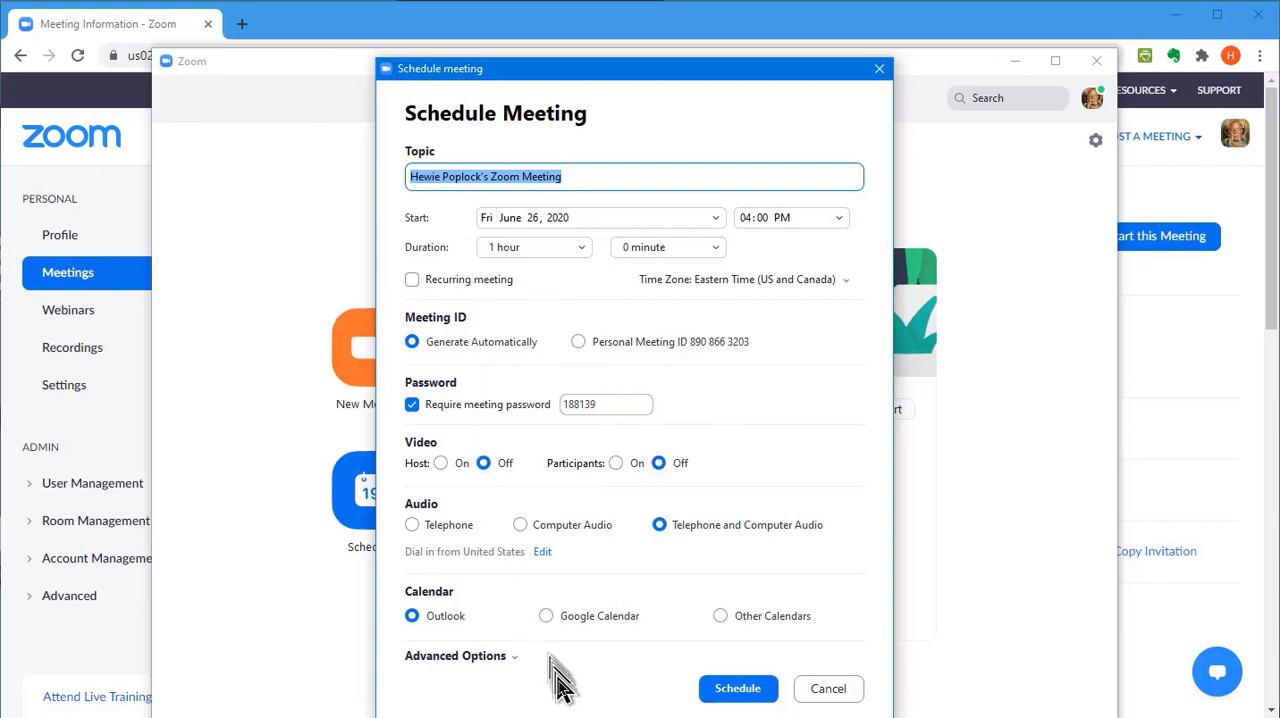
click(470, 657)
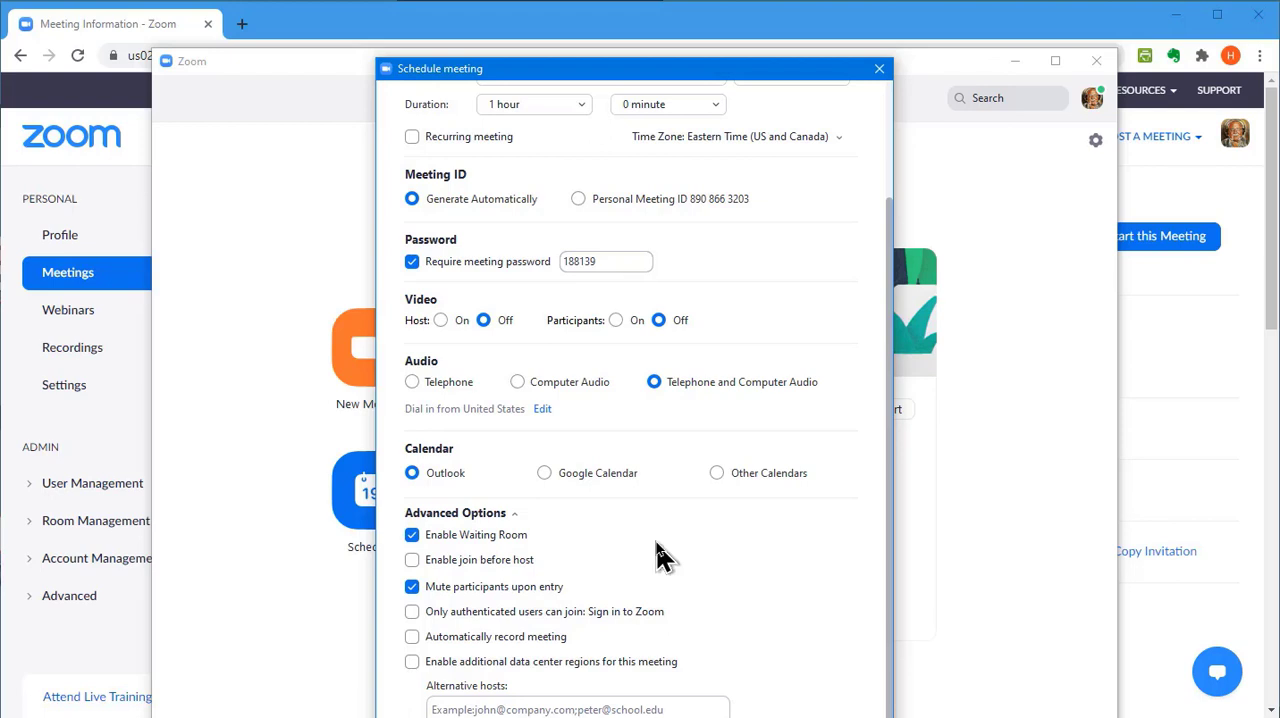
click(879, 70)
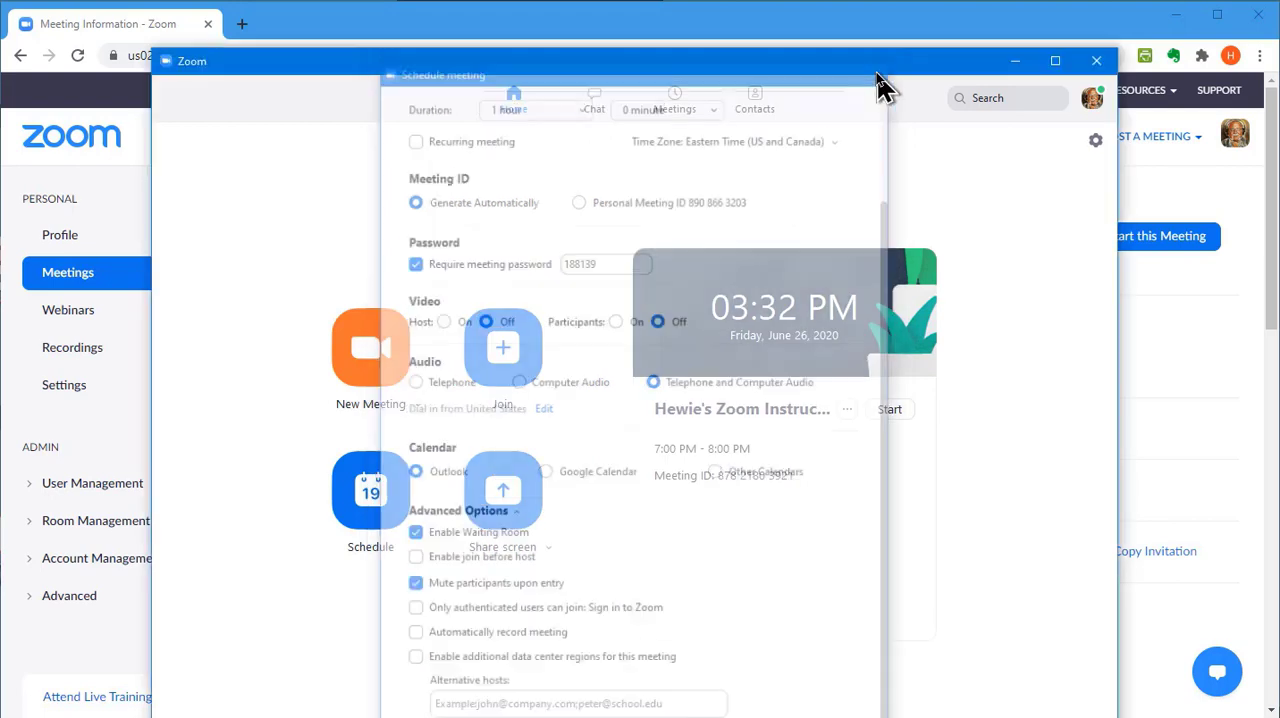
click(1096, 62)
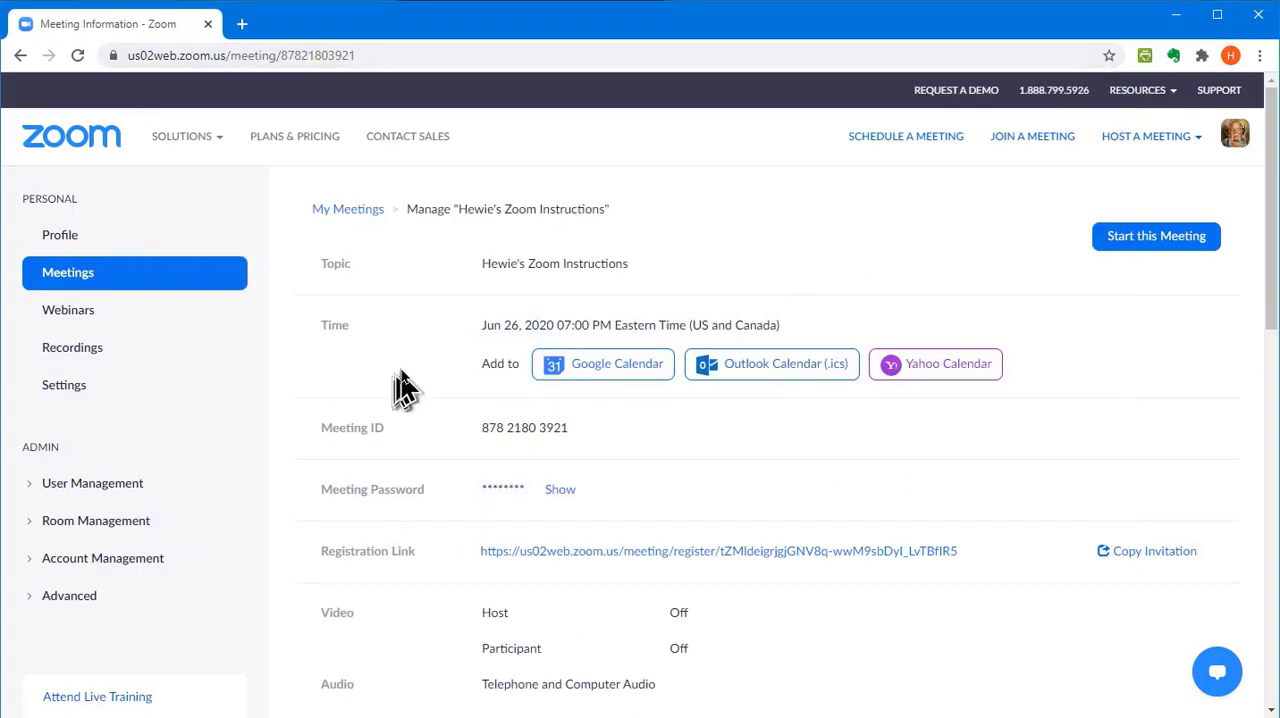
View the meeting's registration page through its registration link on the browser's meeting details page, and close it
scroll(777, 443, down, 2)
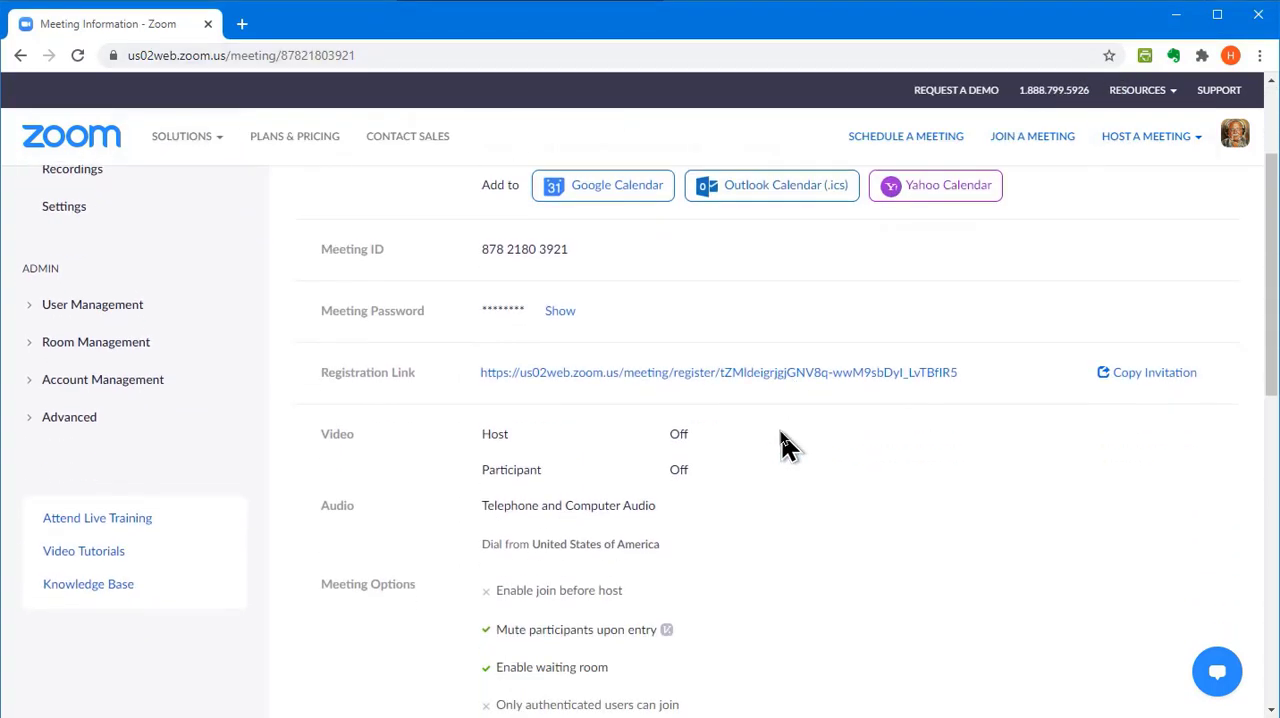
click(705, 374)
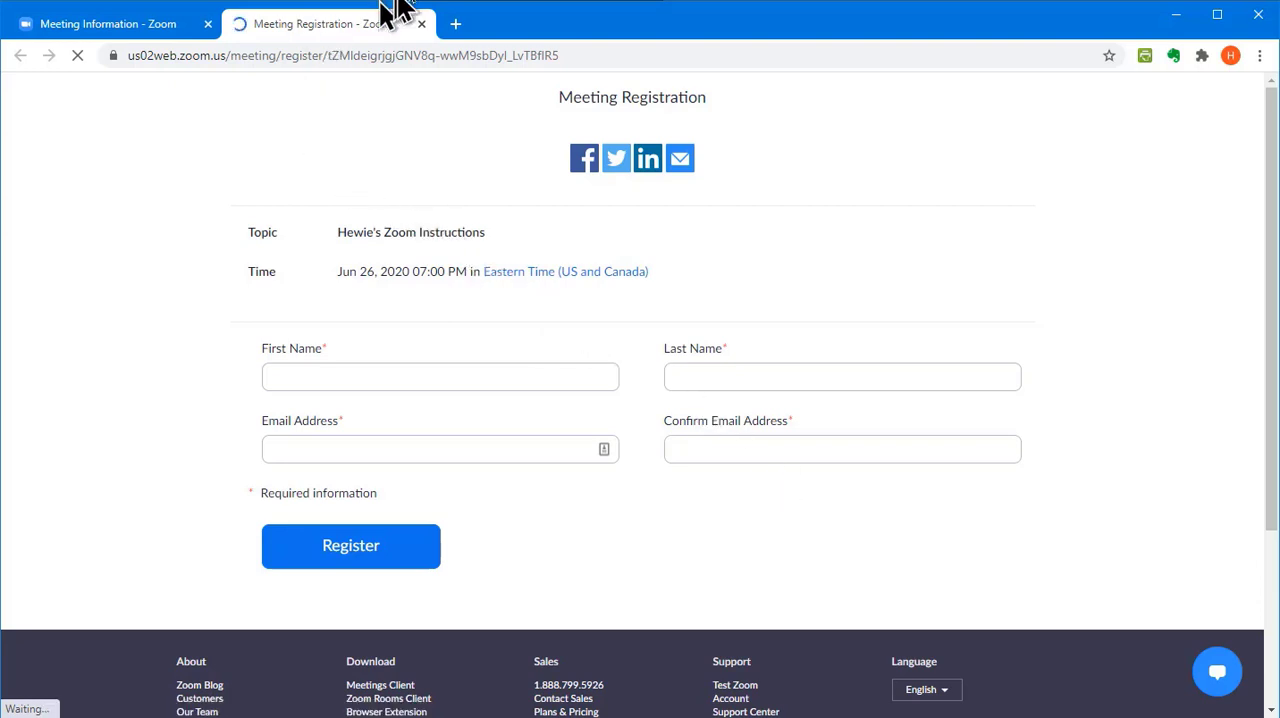
click(421, 24)
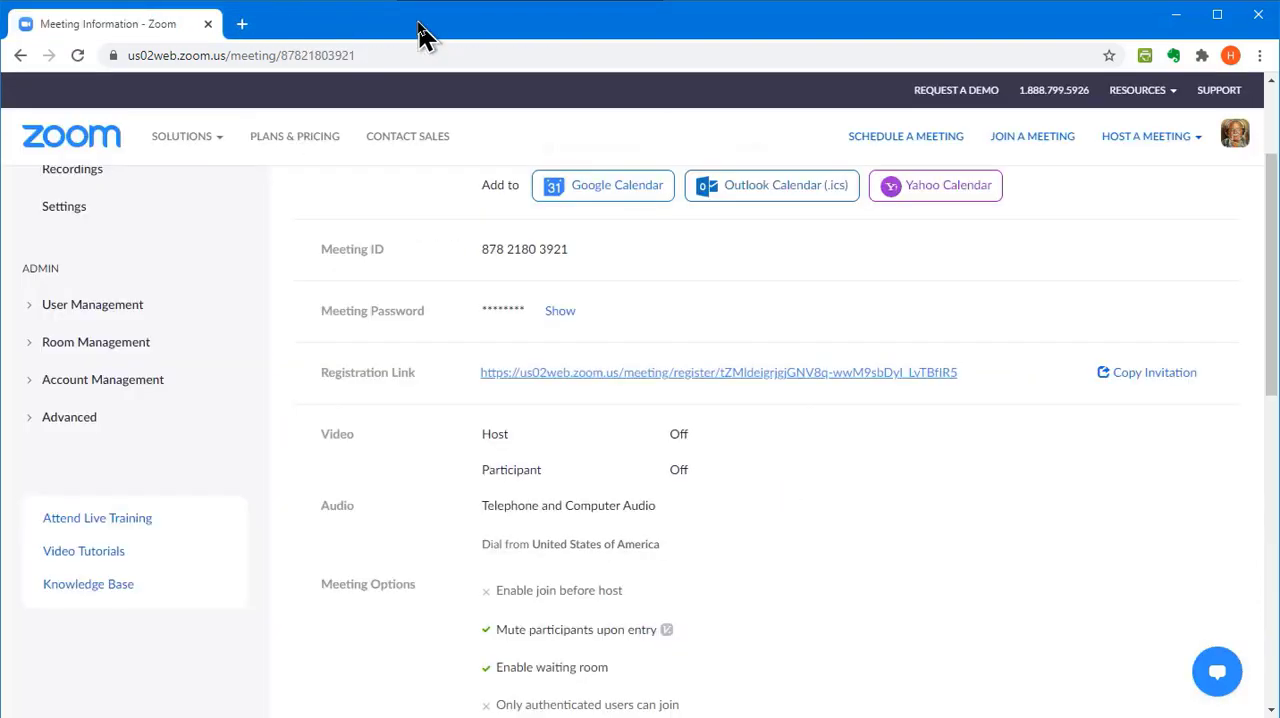
Edit the meeting's registration options to close registration after the event date, and save them
scroll(665, 458, down, 3)
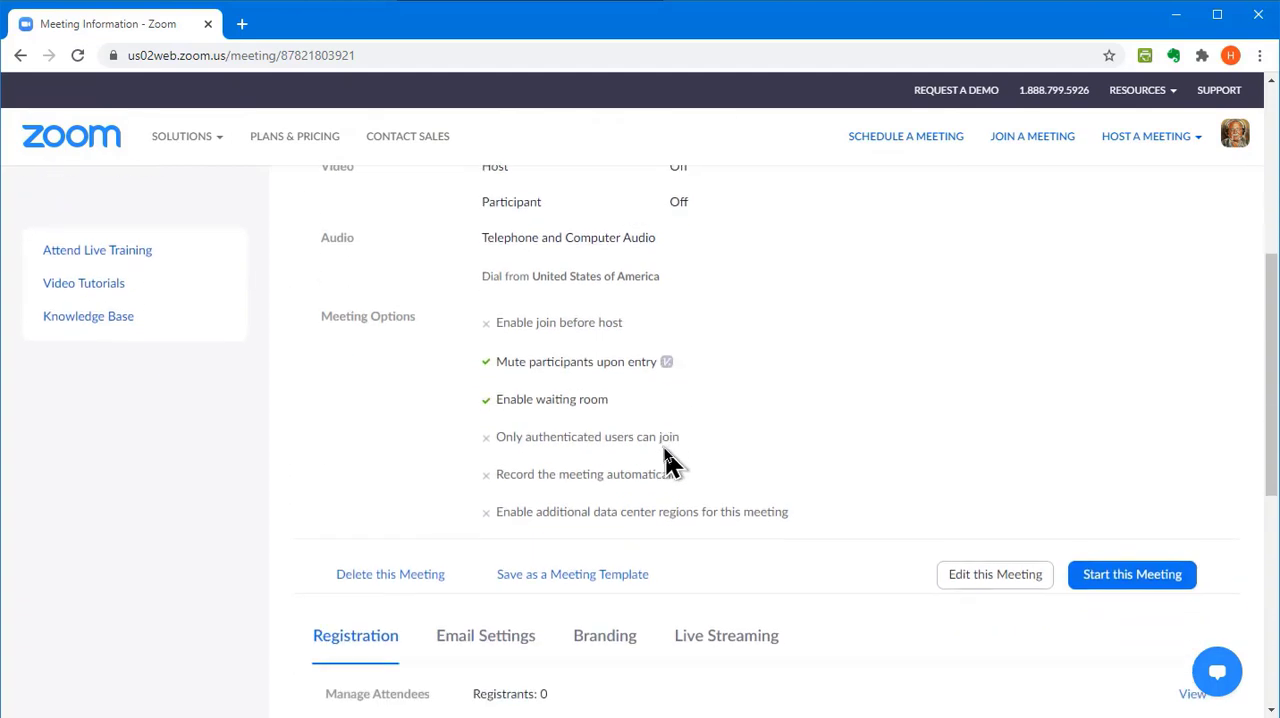
scroll(670, 460, down, 1)
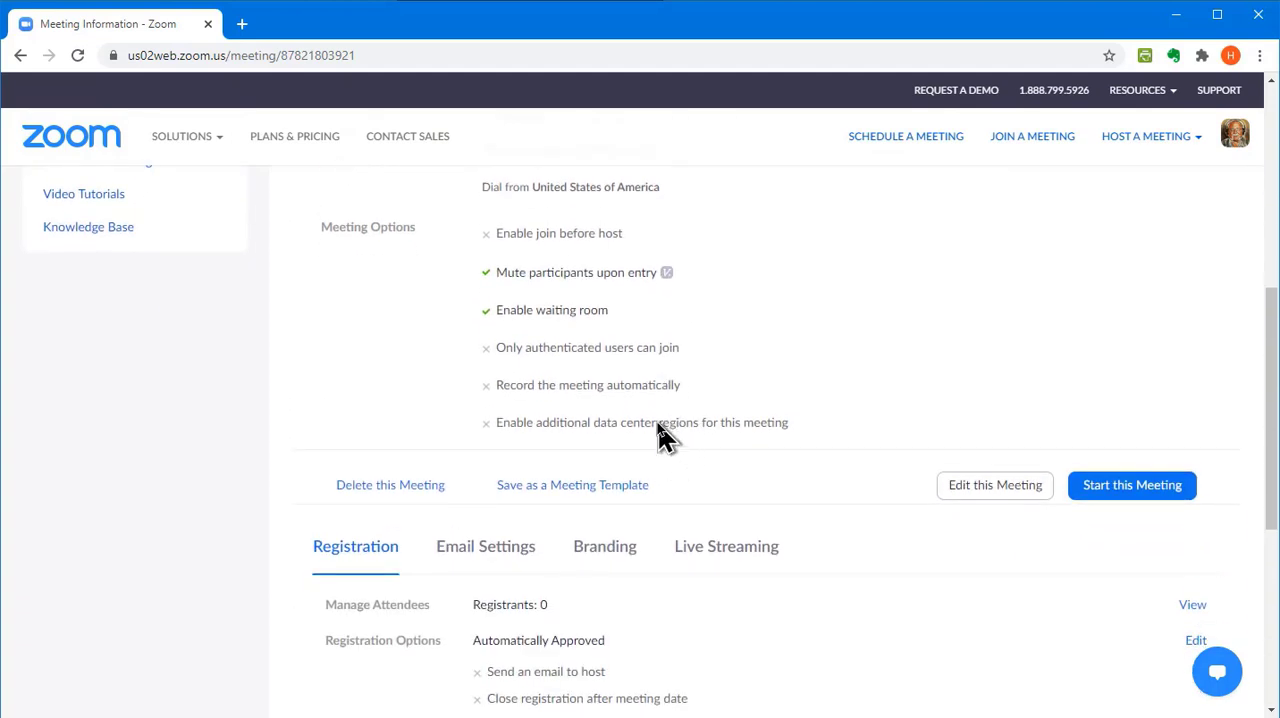
scroll(664, 436, down, 1)
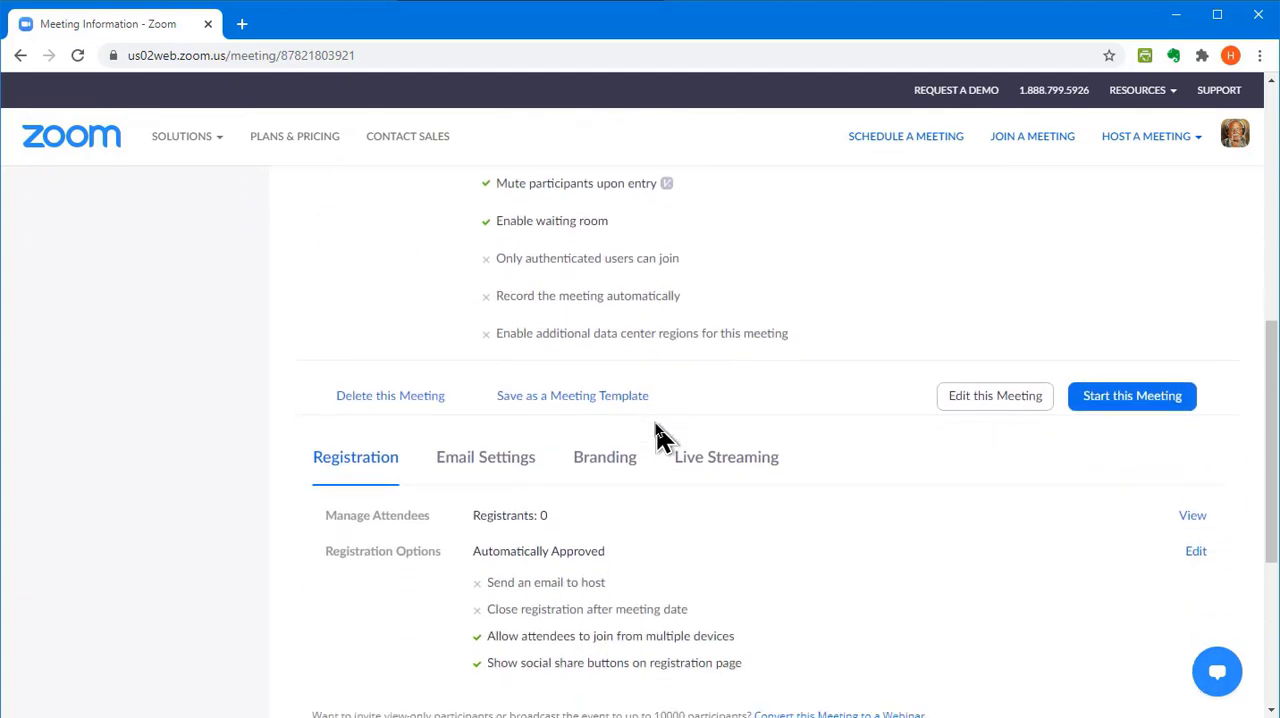
scroll(658, 437, down, 2)
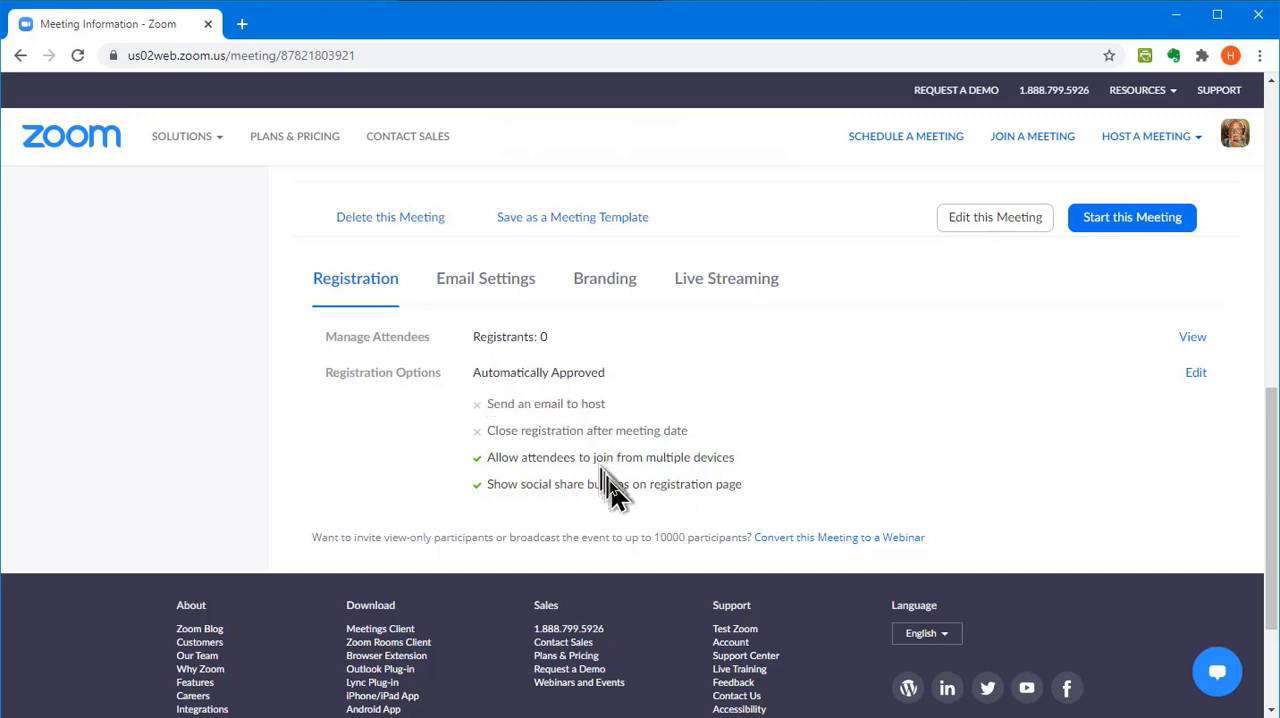
click(1196, 374)
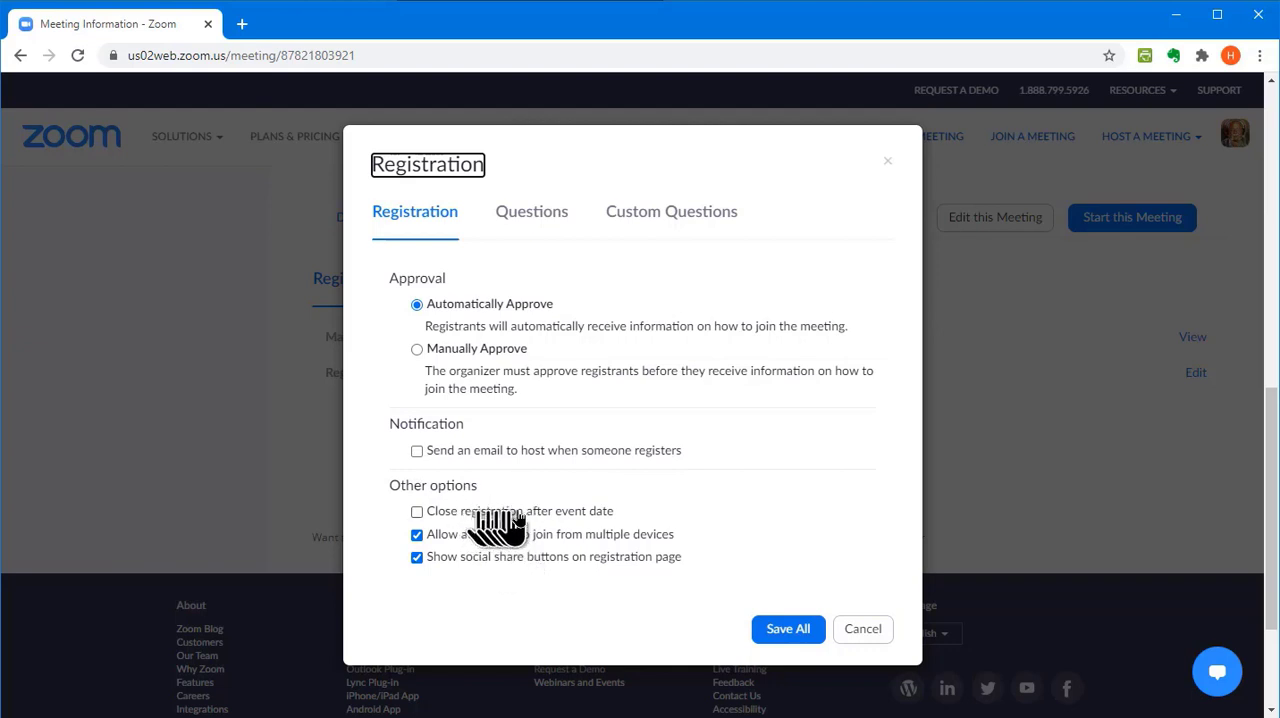
click(415, 514)
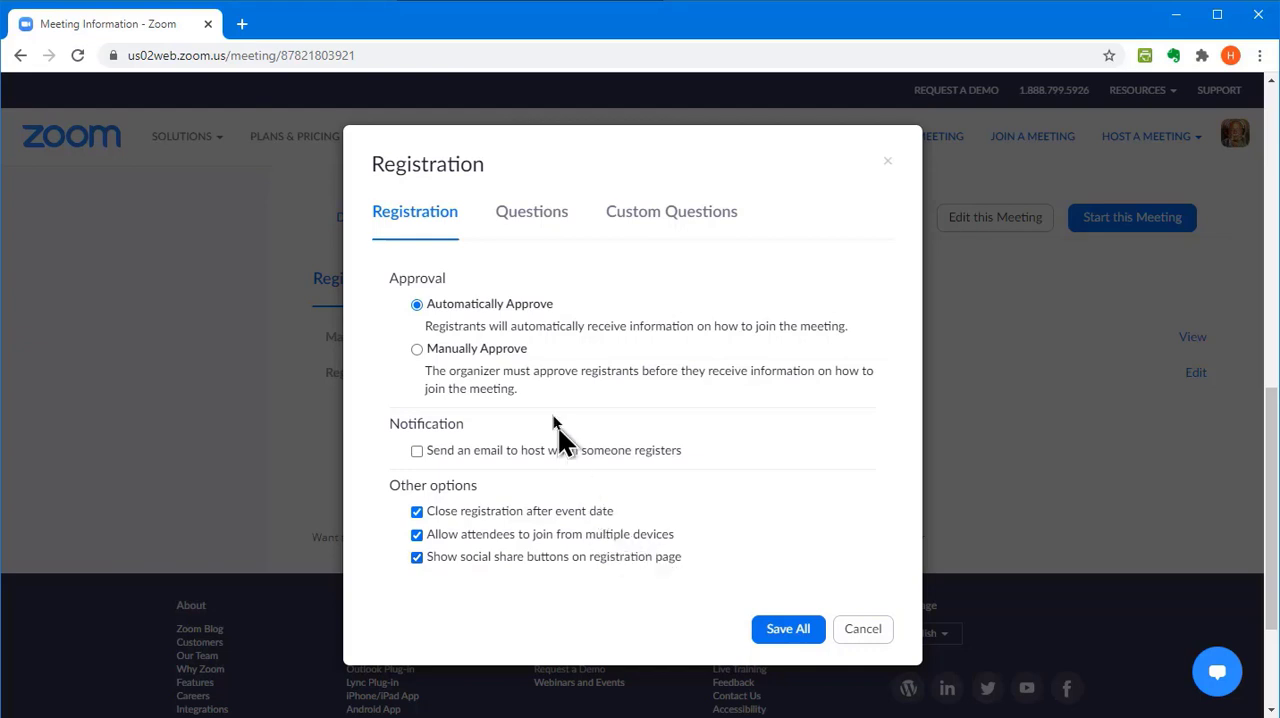
click(790, 632)
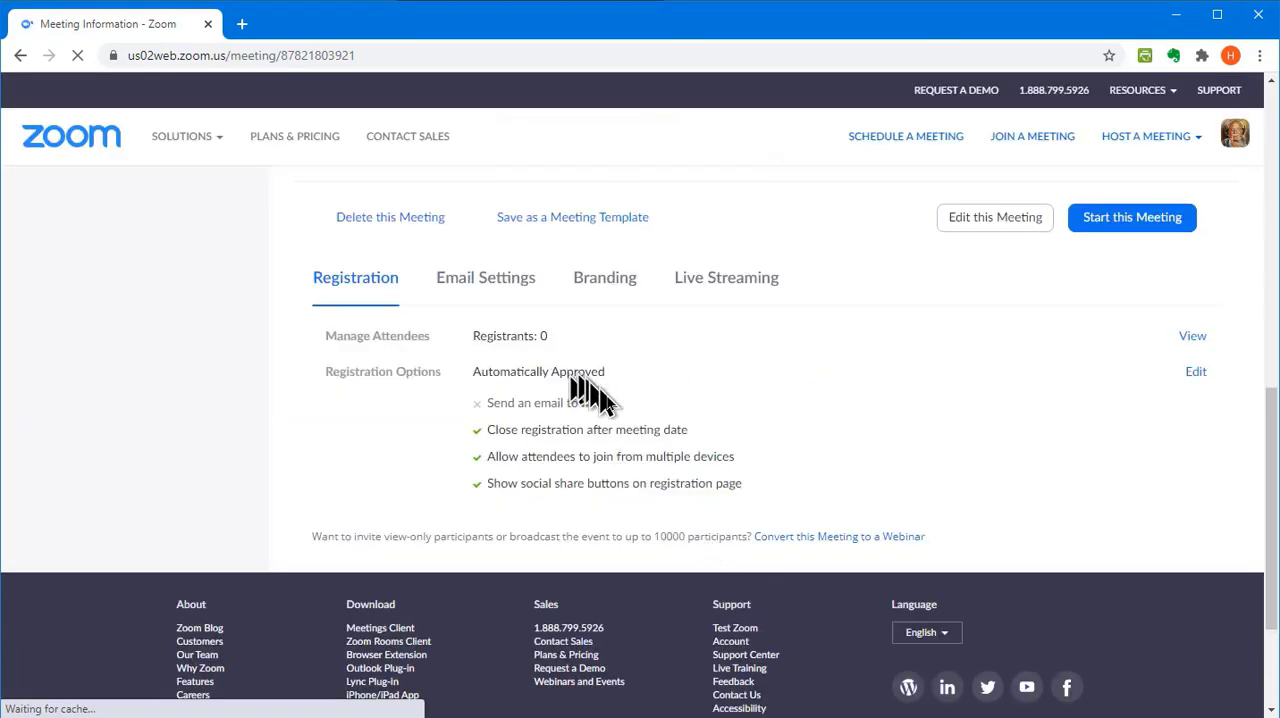
Add City and State/Province as required fields in the meeting's registration questions and save them
click(1195, 374)
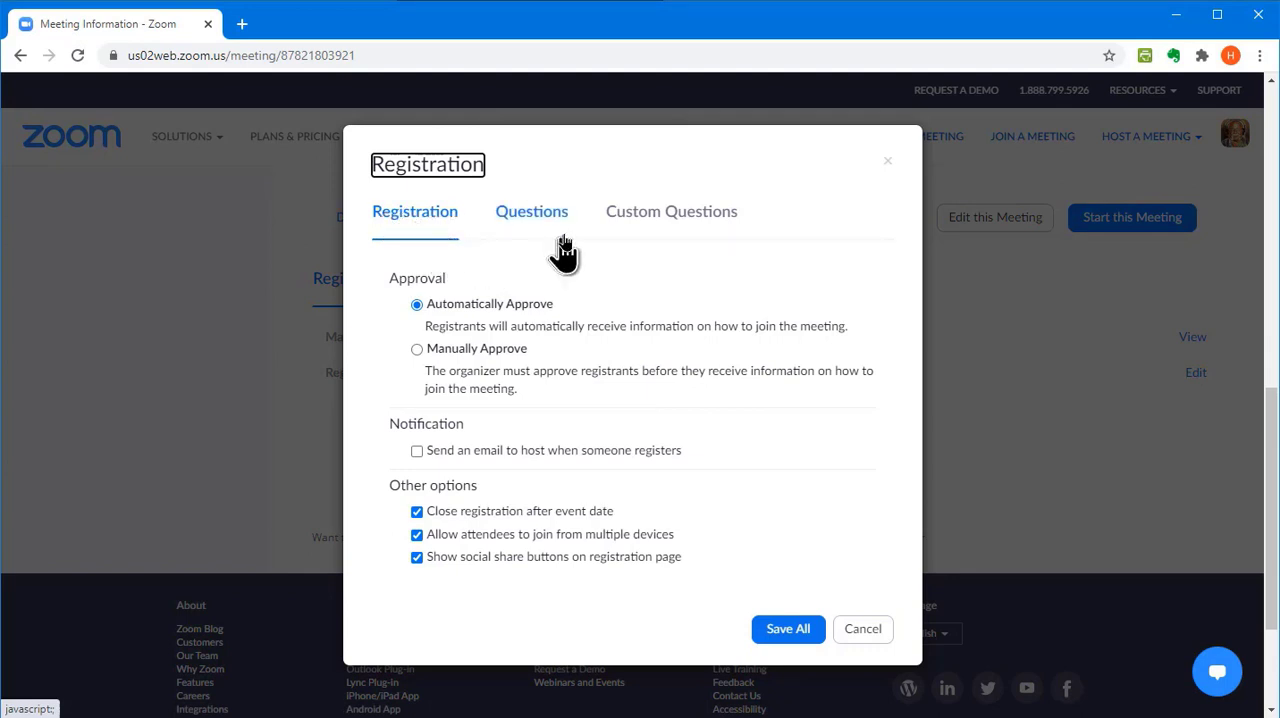
click(528, 220)
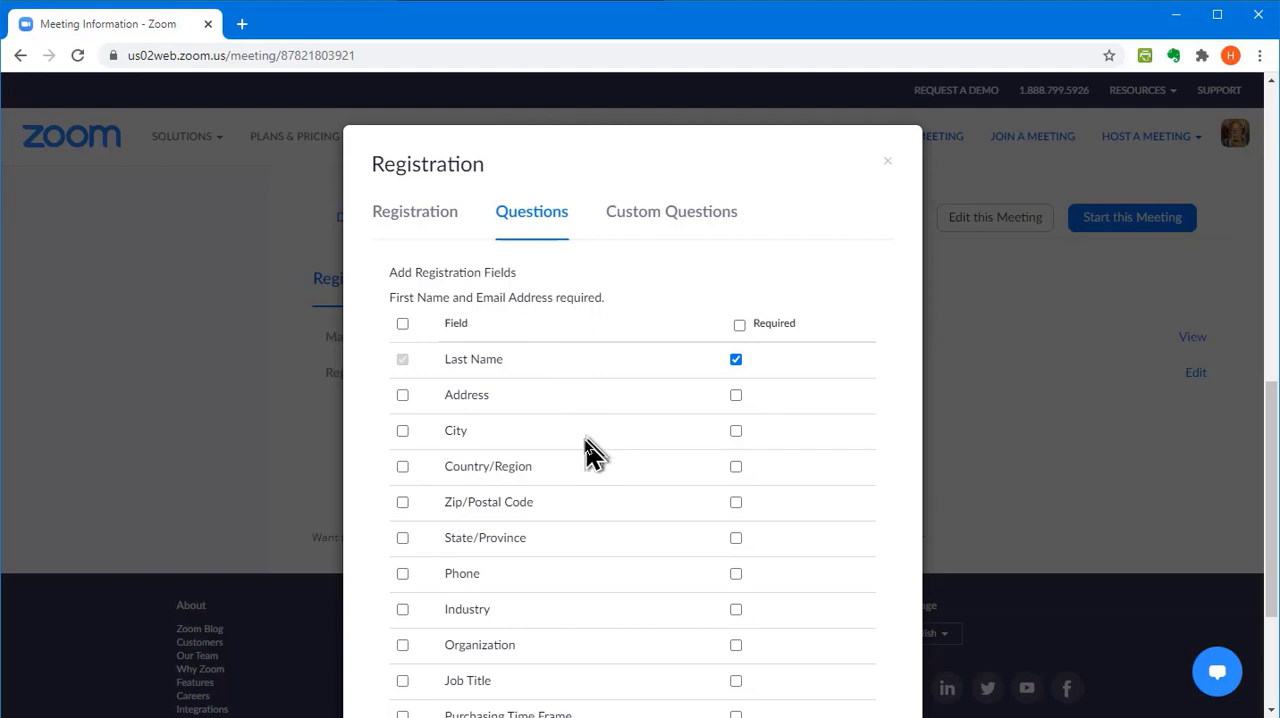
scroll(590, 443, down, 1)
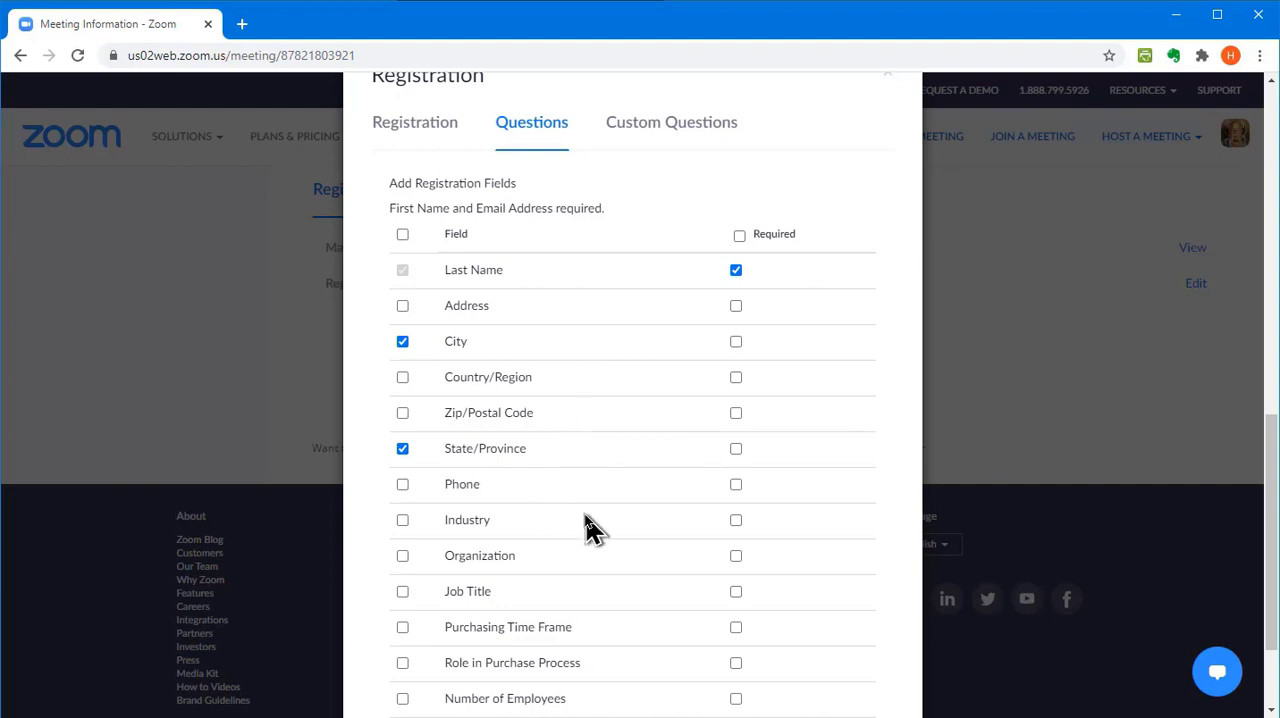
scroll(590, 528, down, 3)
scroll(590, 578, up, 2)
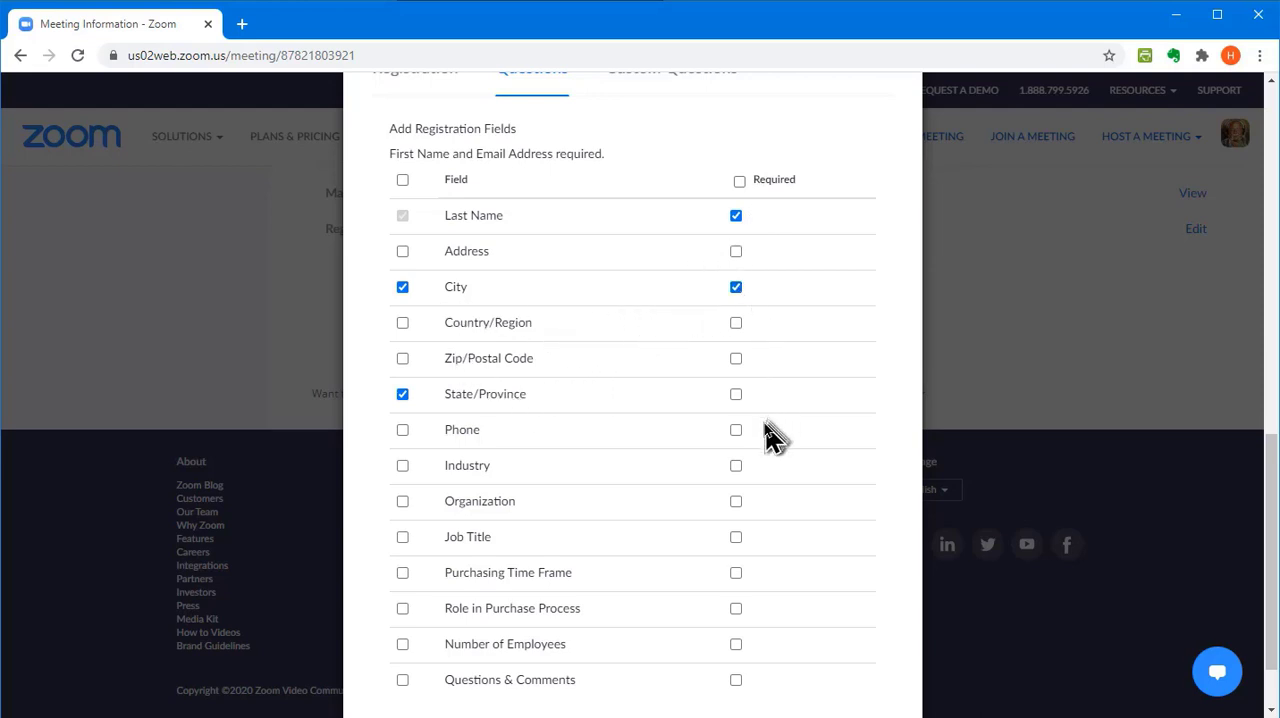
click(736, 395)
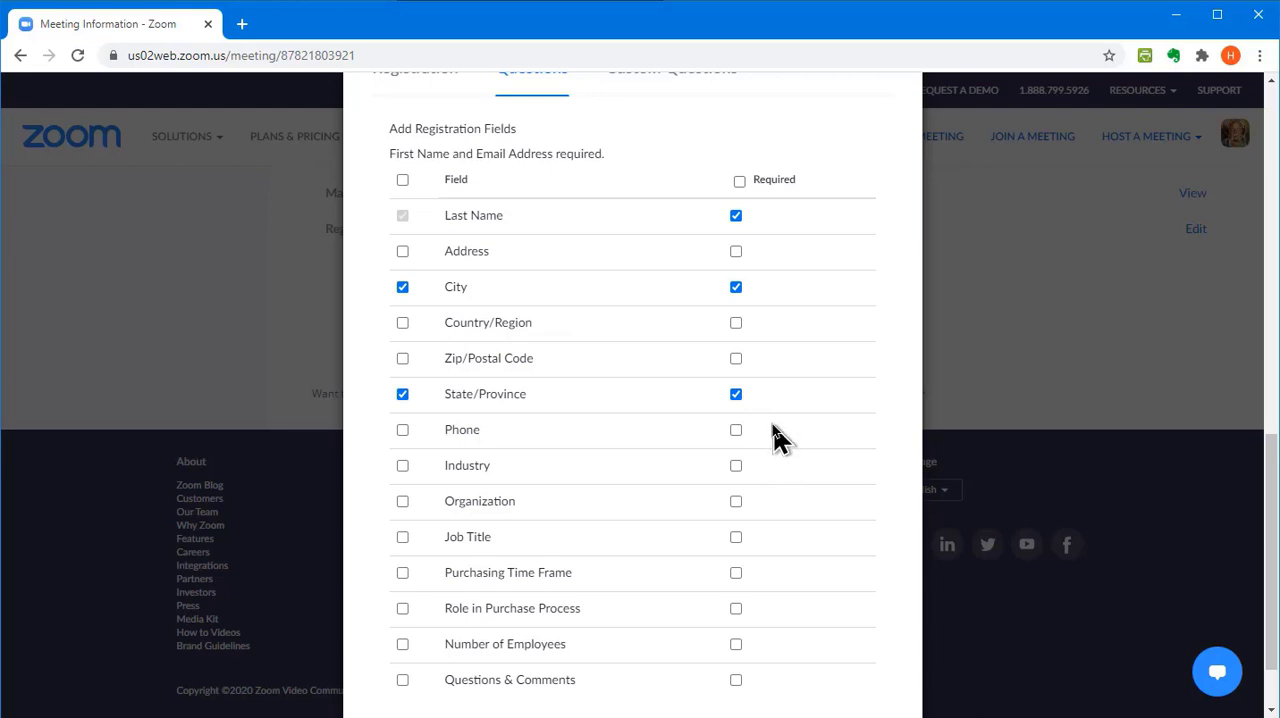
scroll(758, 543, down, 1)
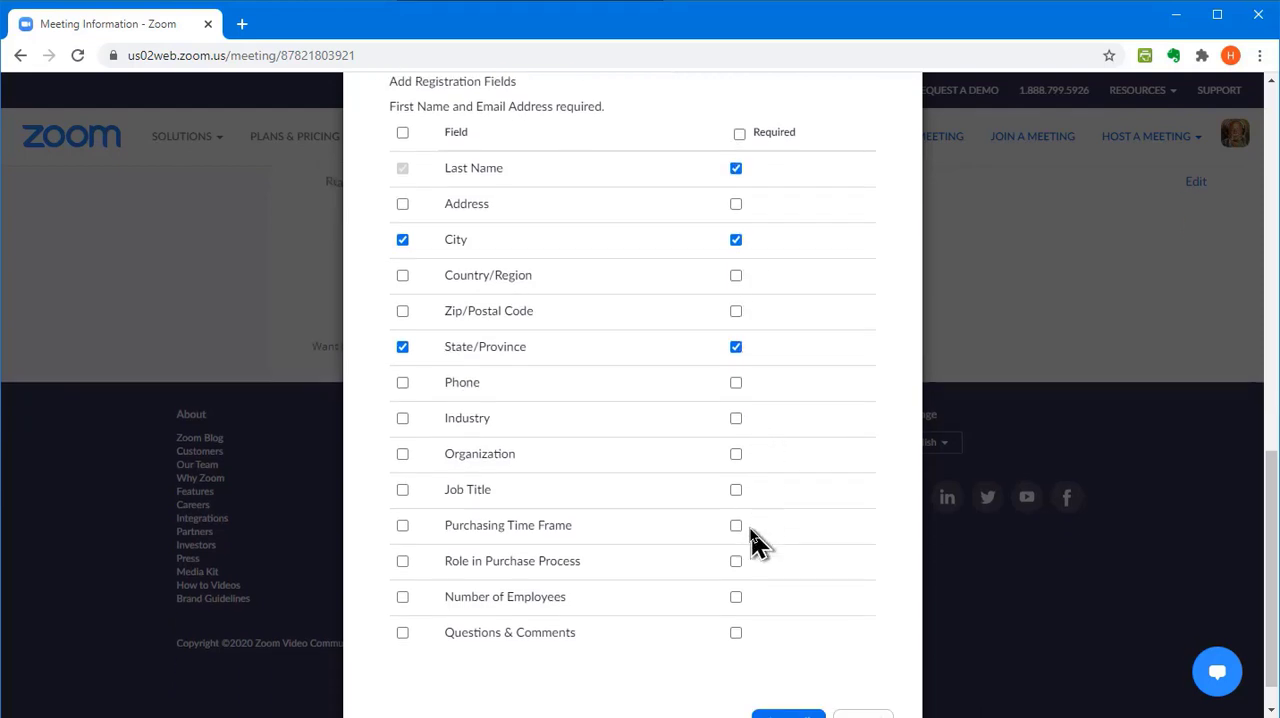
scroll(758, 543, down, 1)
click(787, 684)
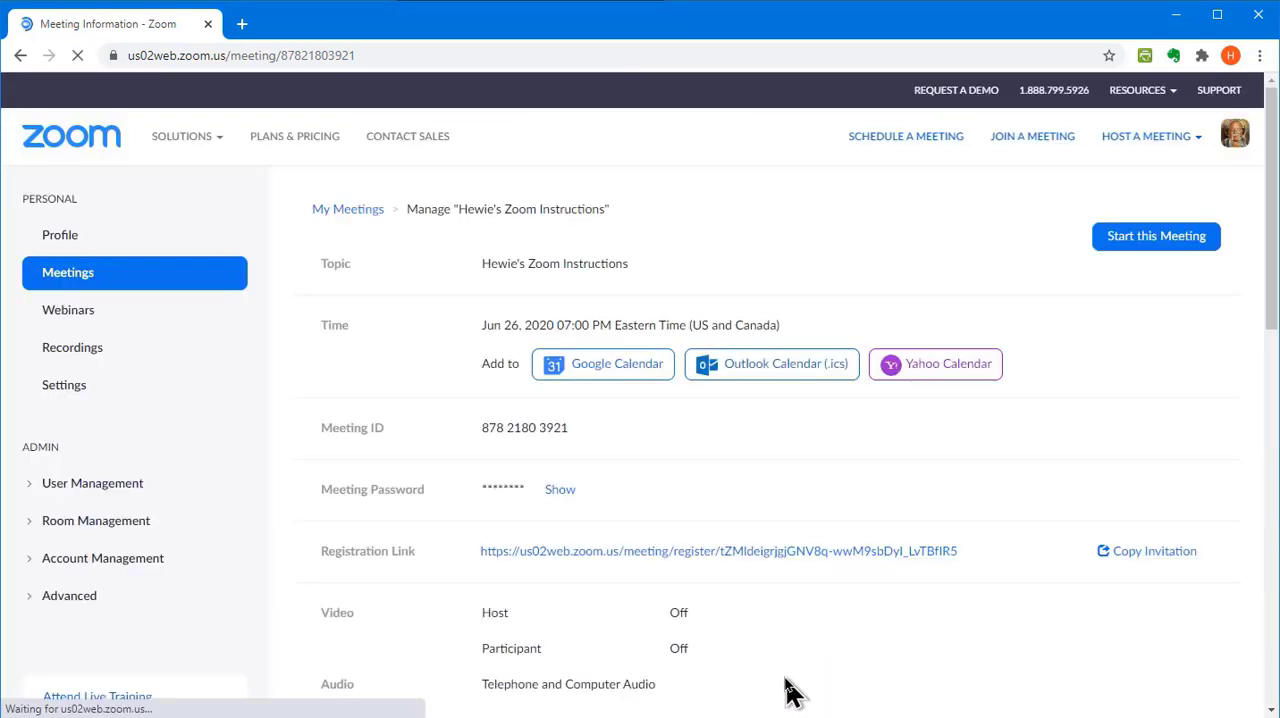
Create a required short-answer custom registration question reading "Are you a member of STUG?"
scroll(731, 572, down, 3)
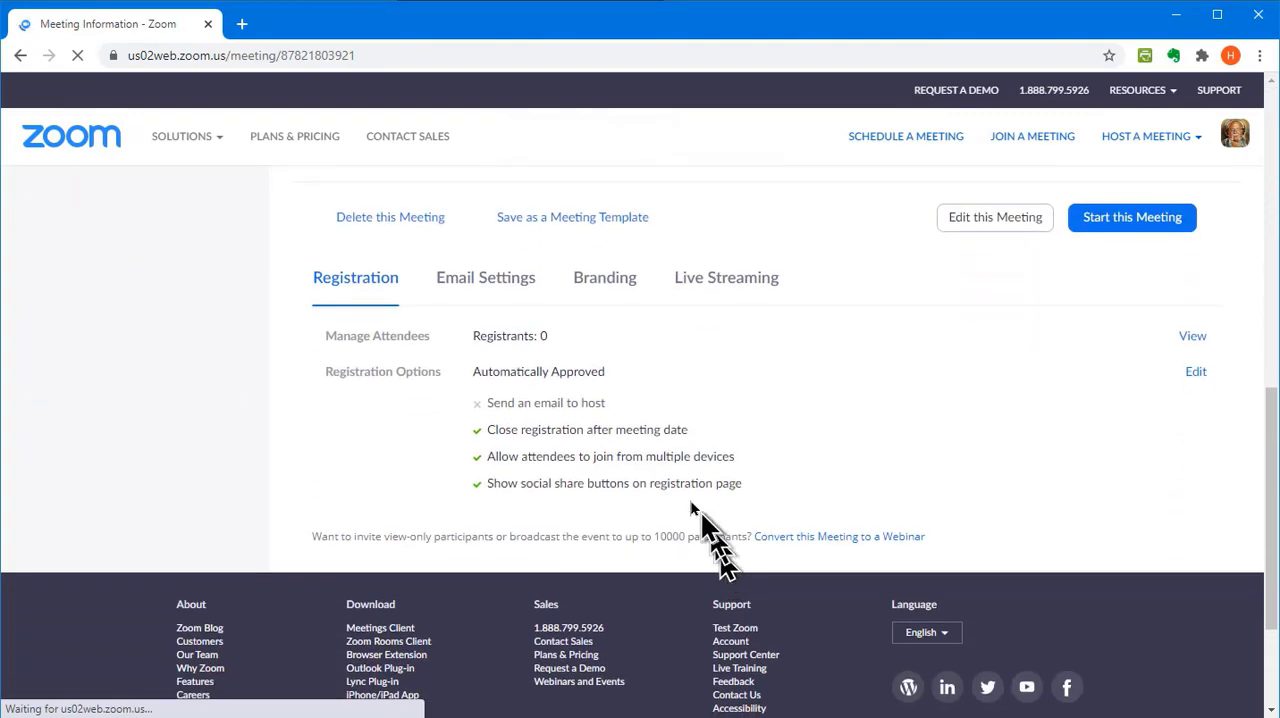
click(1194, 376)
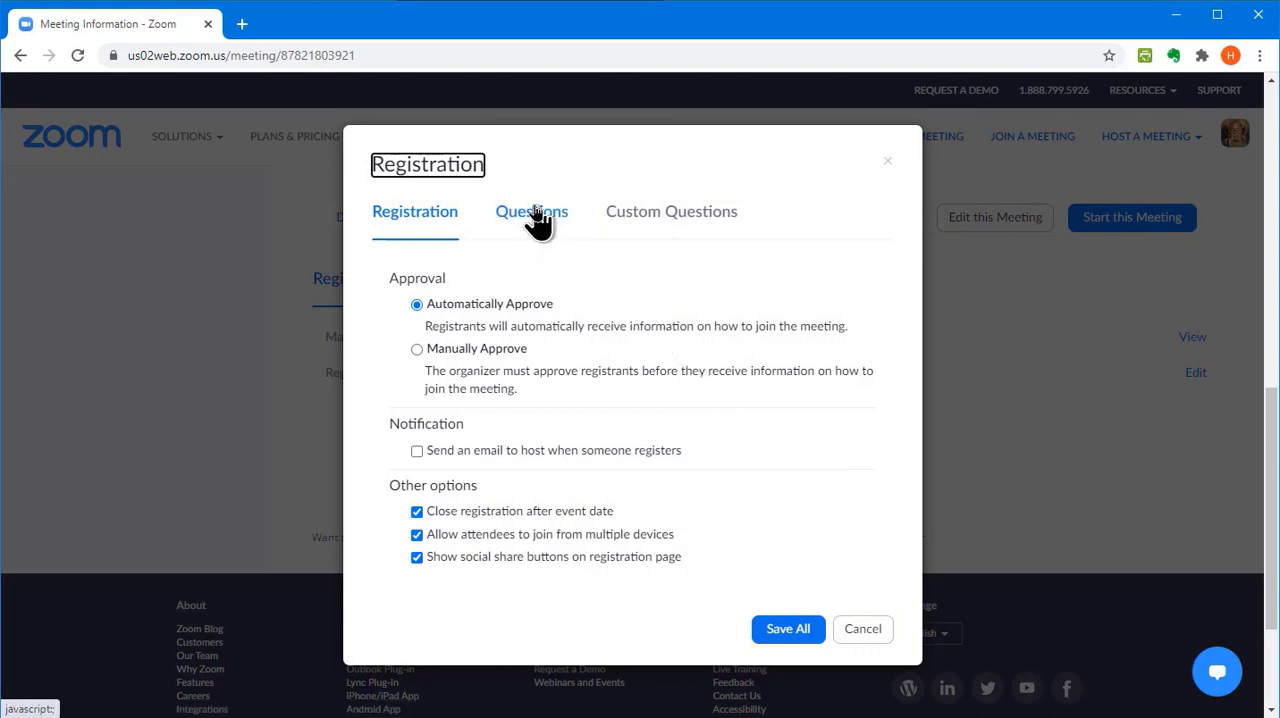
click(645, 222)
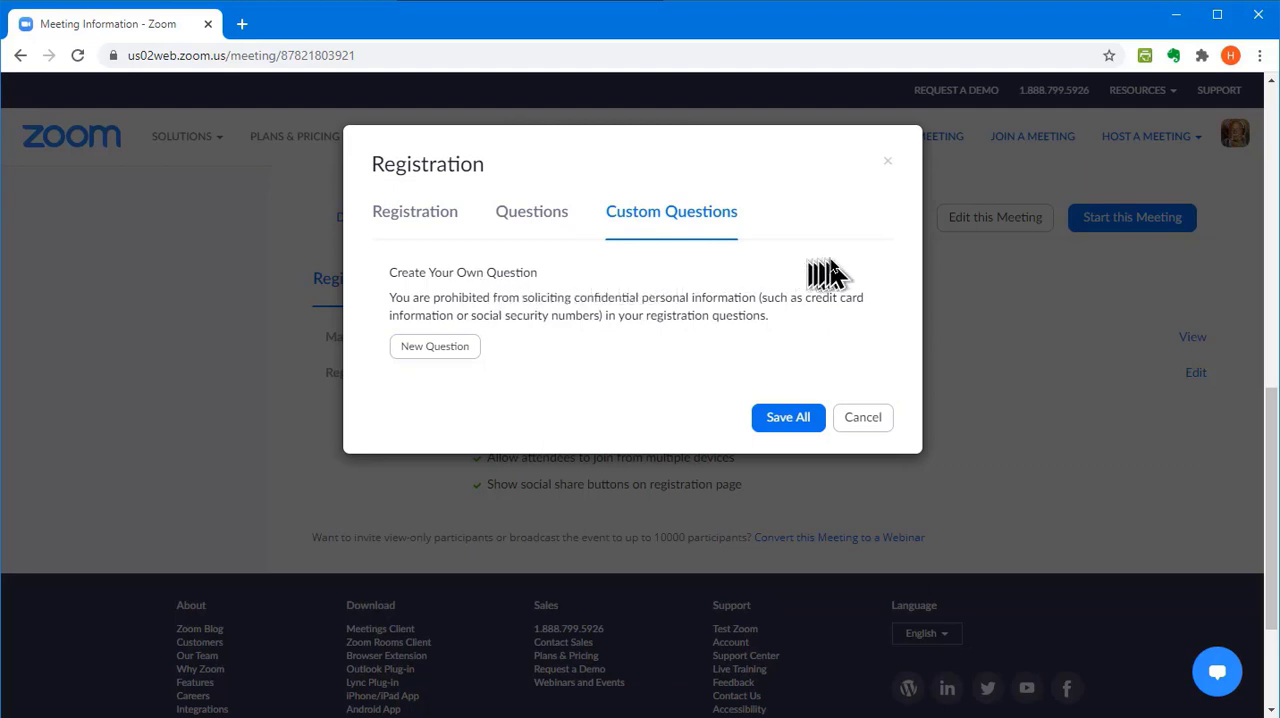
click(433, 348)
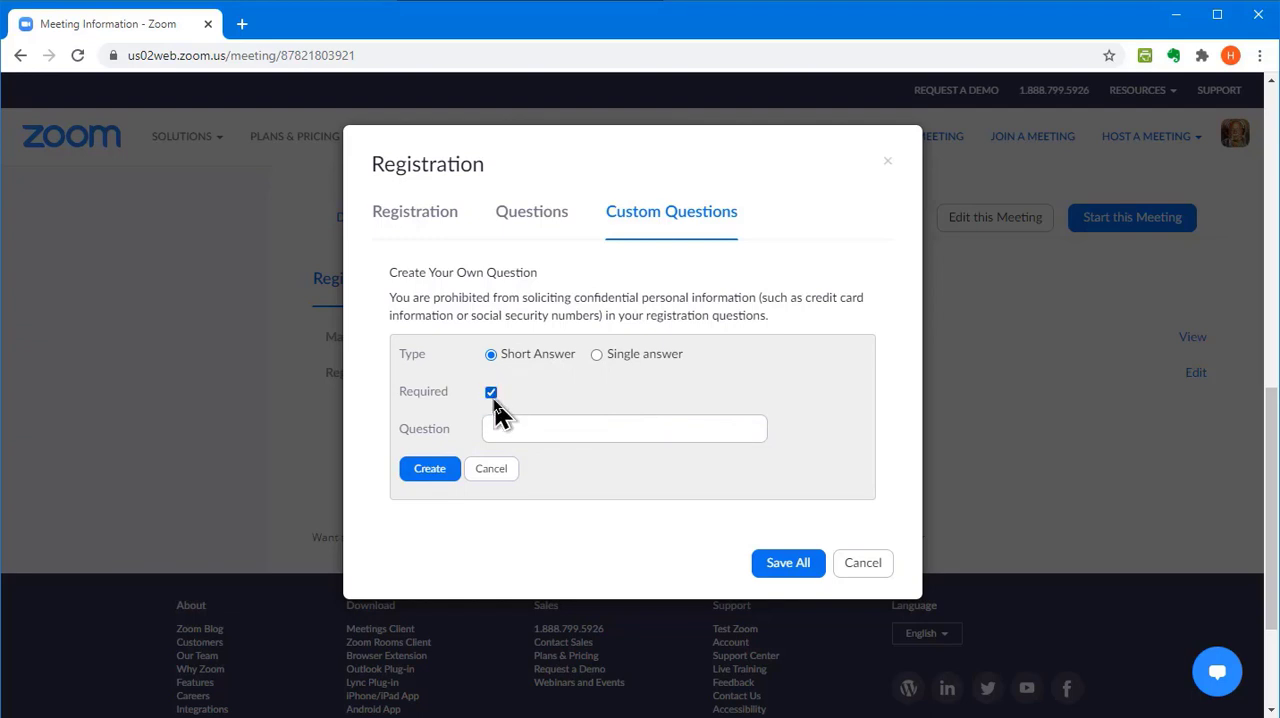
click(505, 428)
text(Are you a member of STUG?)
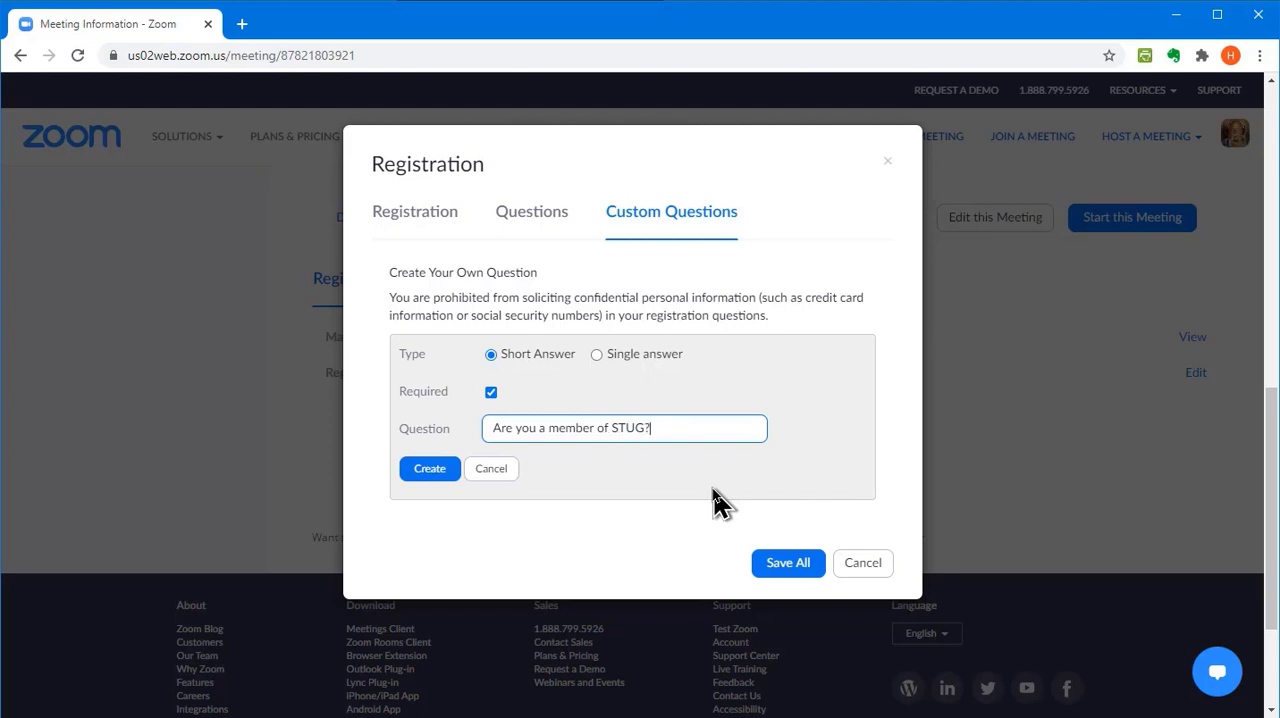
click(427, 474)
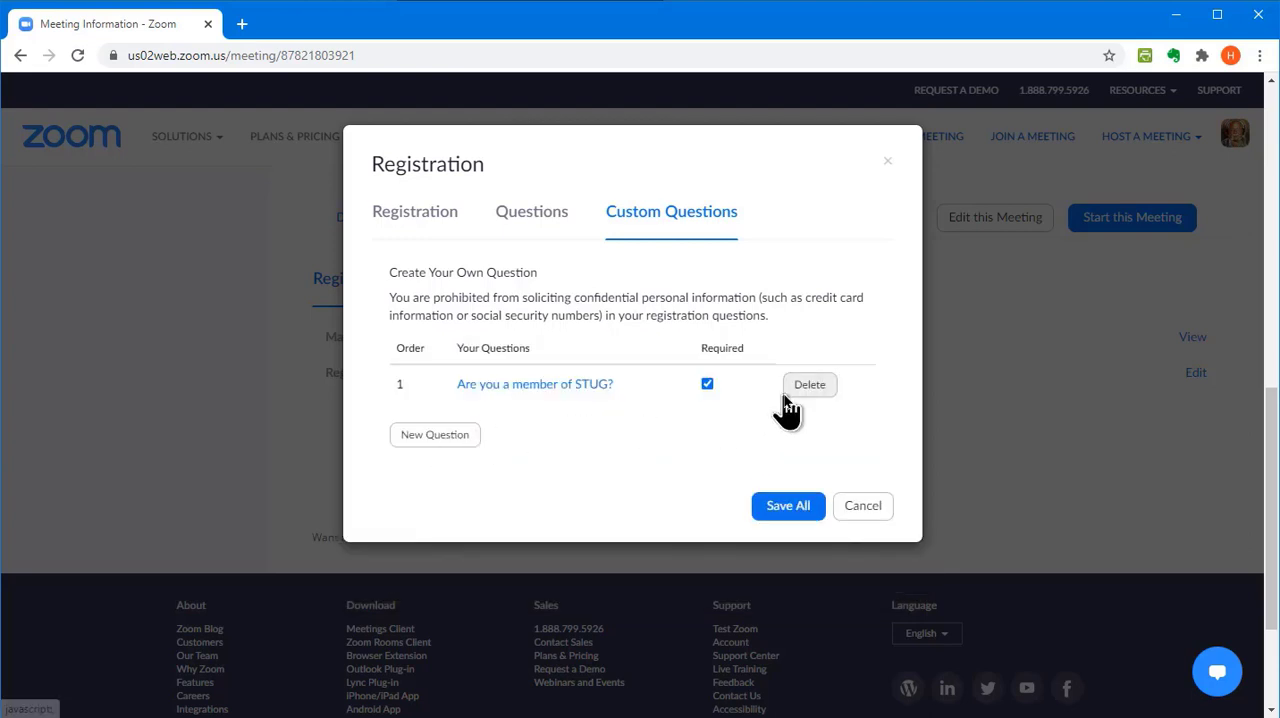
Add a required single-answer question "Are you a member of STUG" with answers Yes, No, My membership expired, I belong to another user group; save all
click(431, 437)
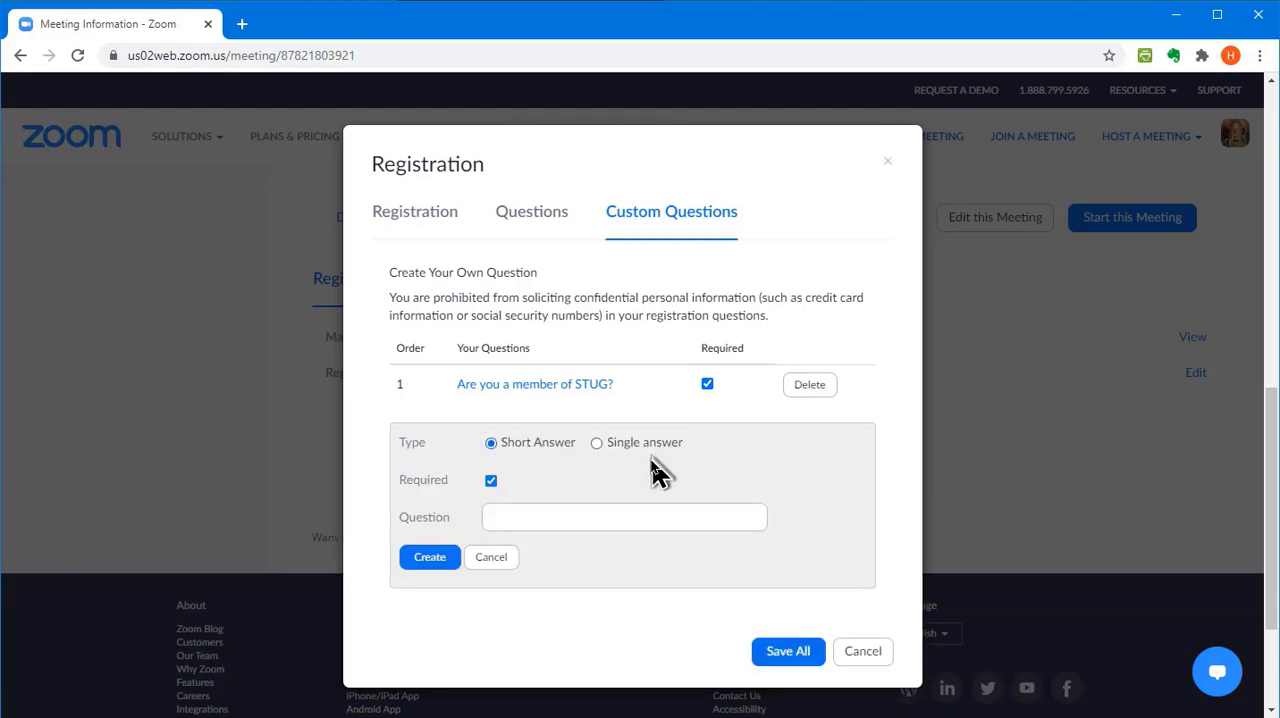
click(597, 444)
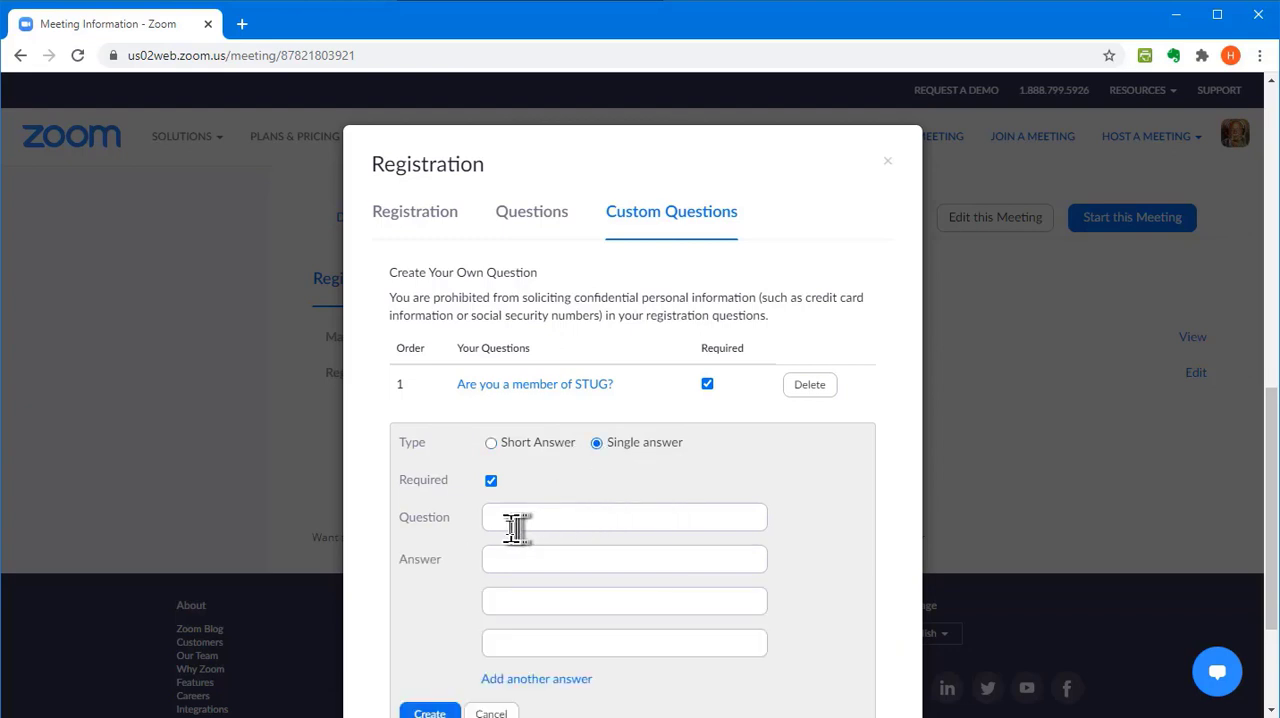
click(516, 519)
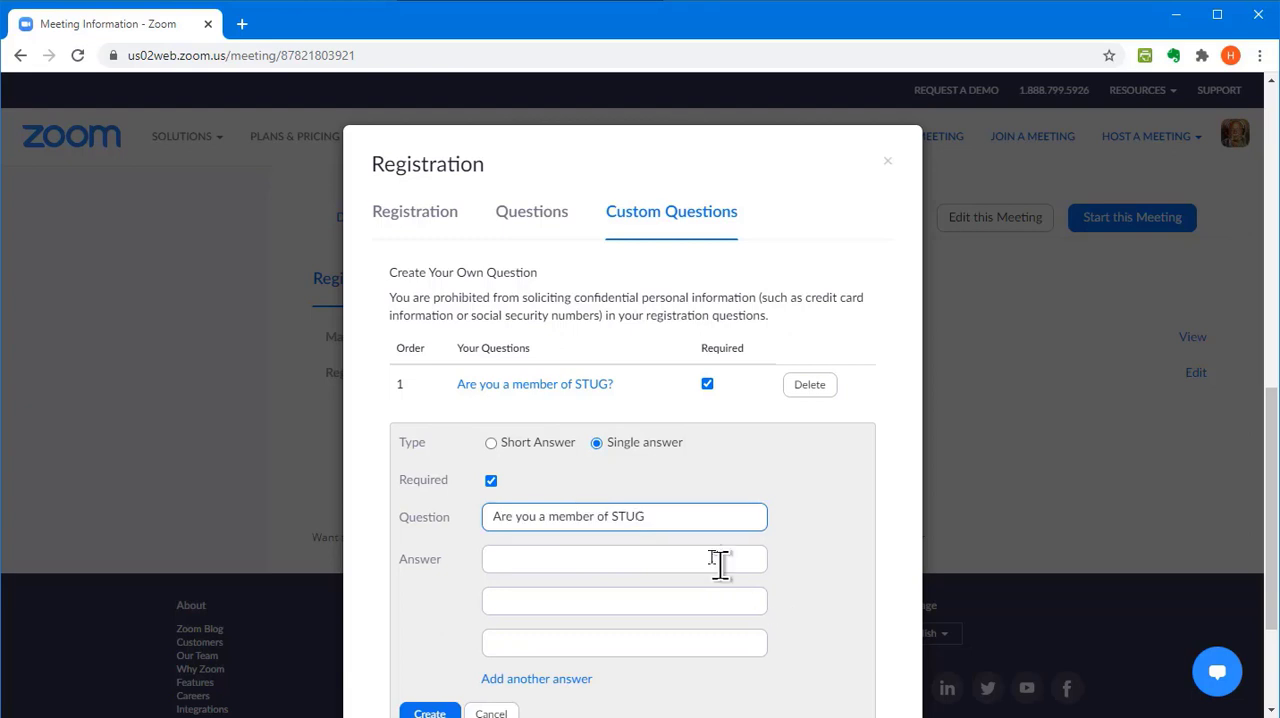
click(553, 560)
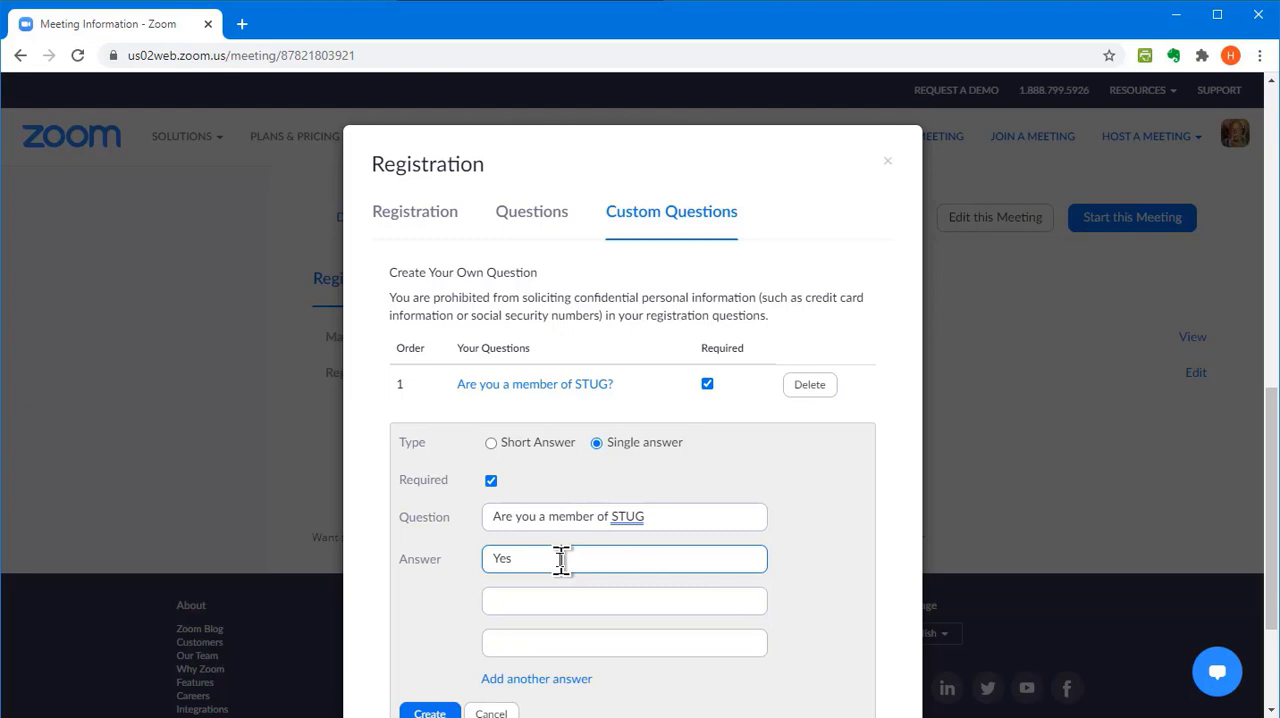
click(500, 600)
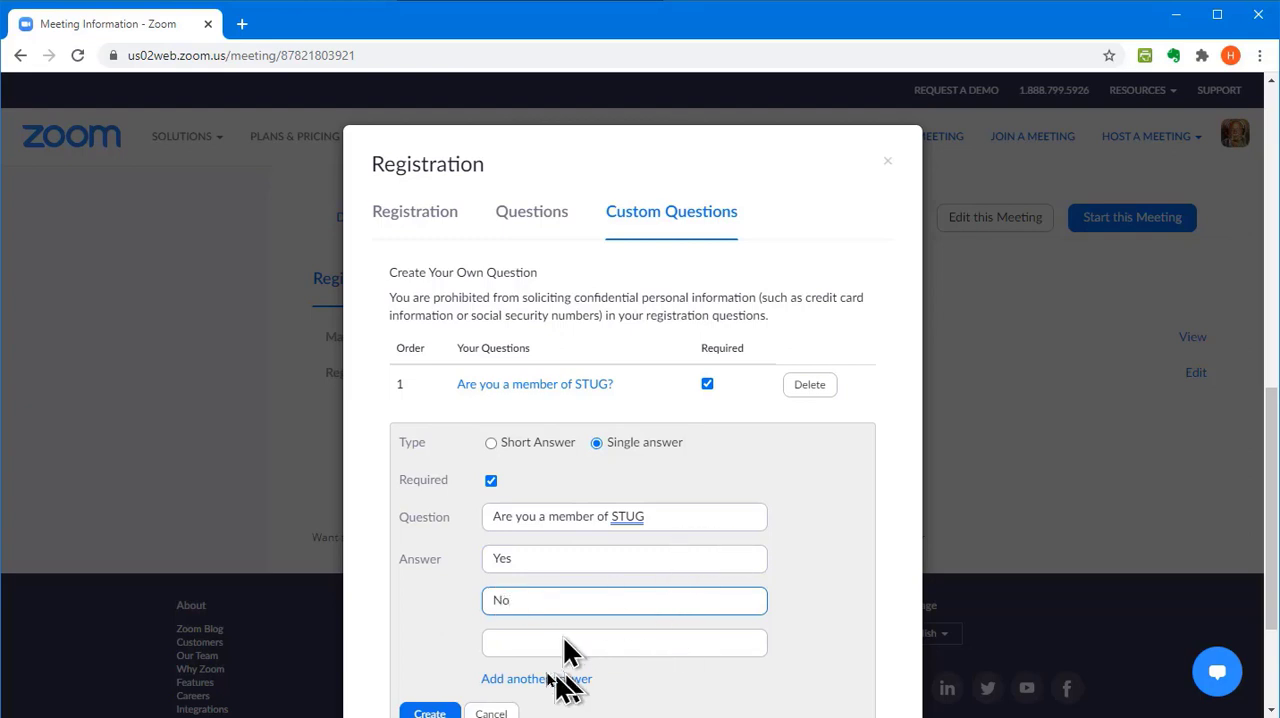
click(537, 641)
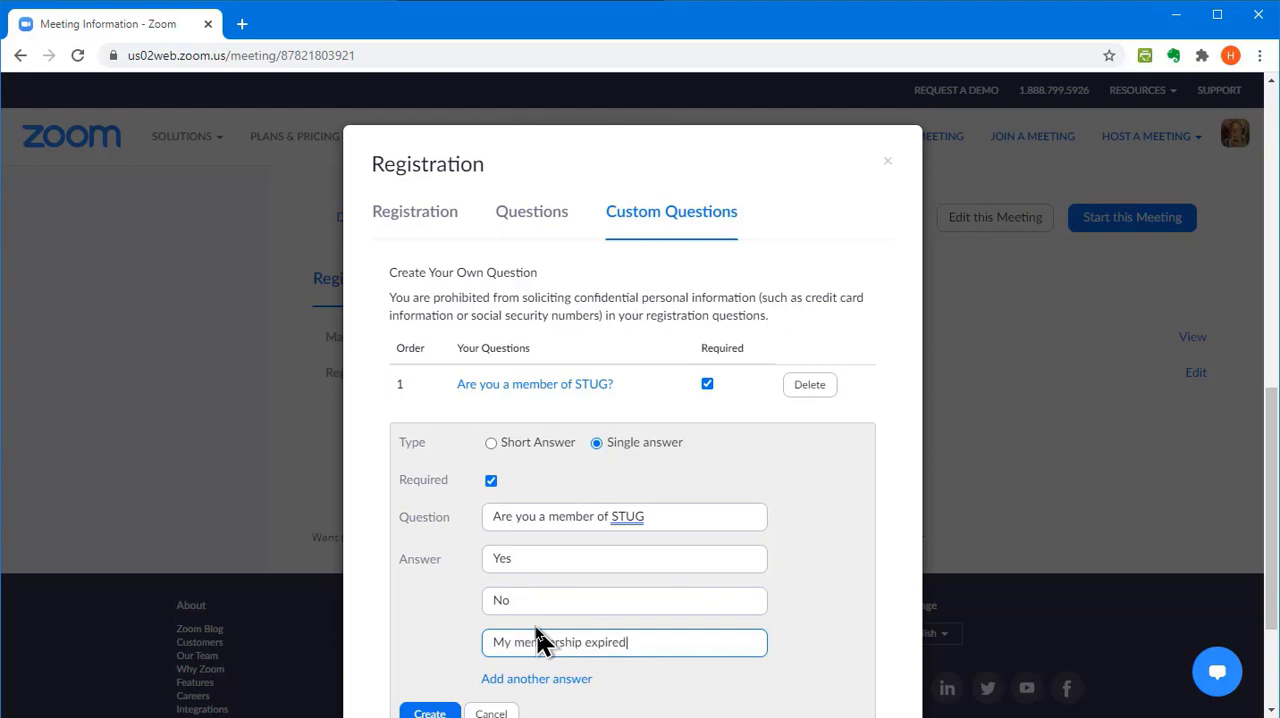
click(538, 680)
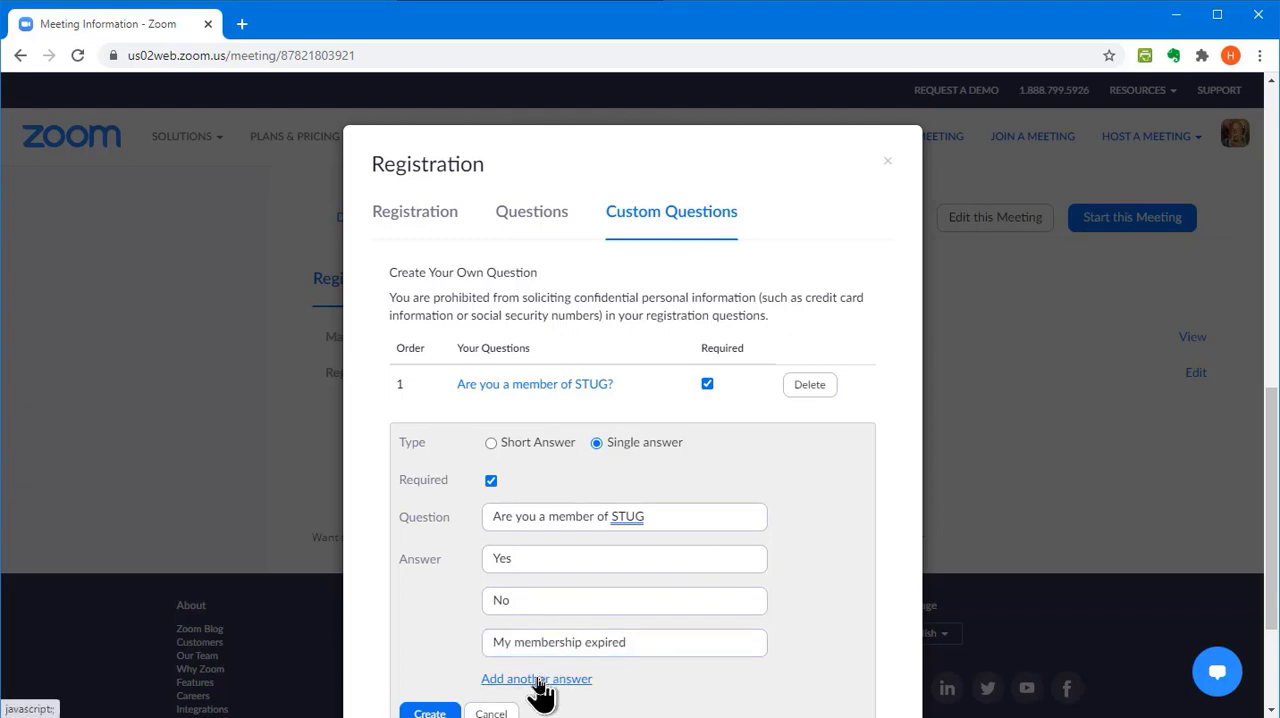
click(543, 680)
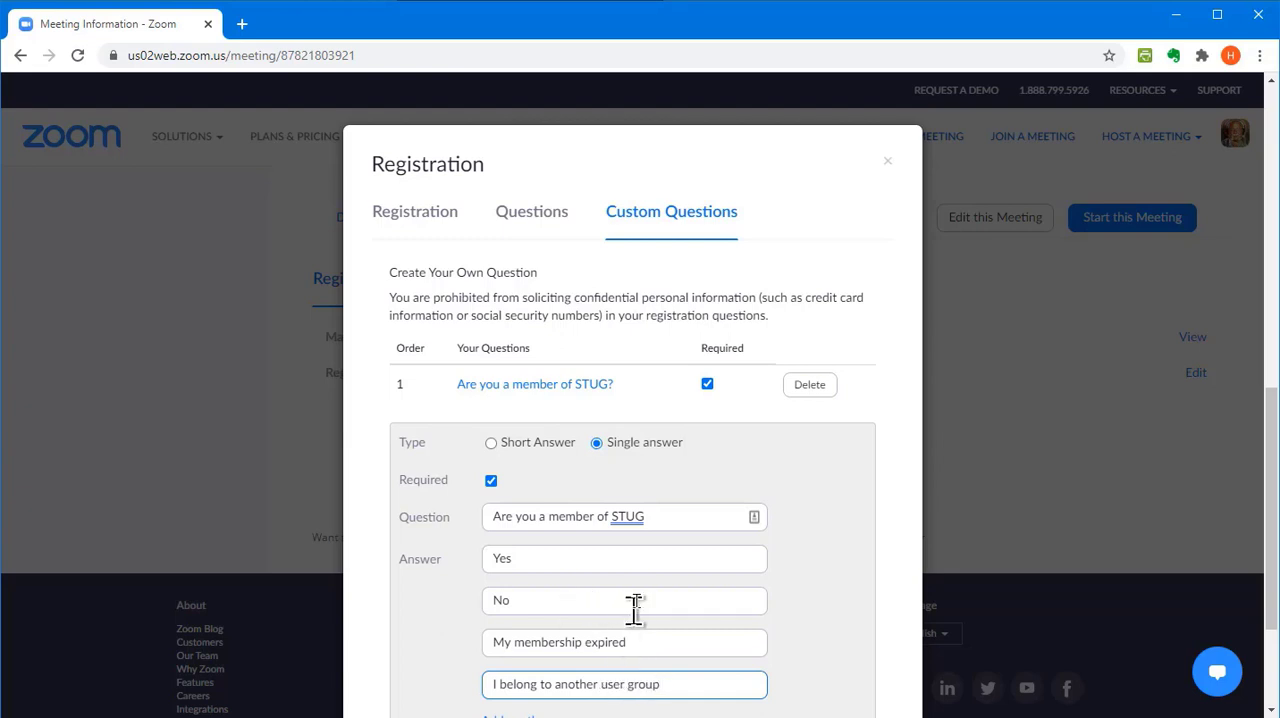
scroll(610, 600, down, 3)
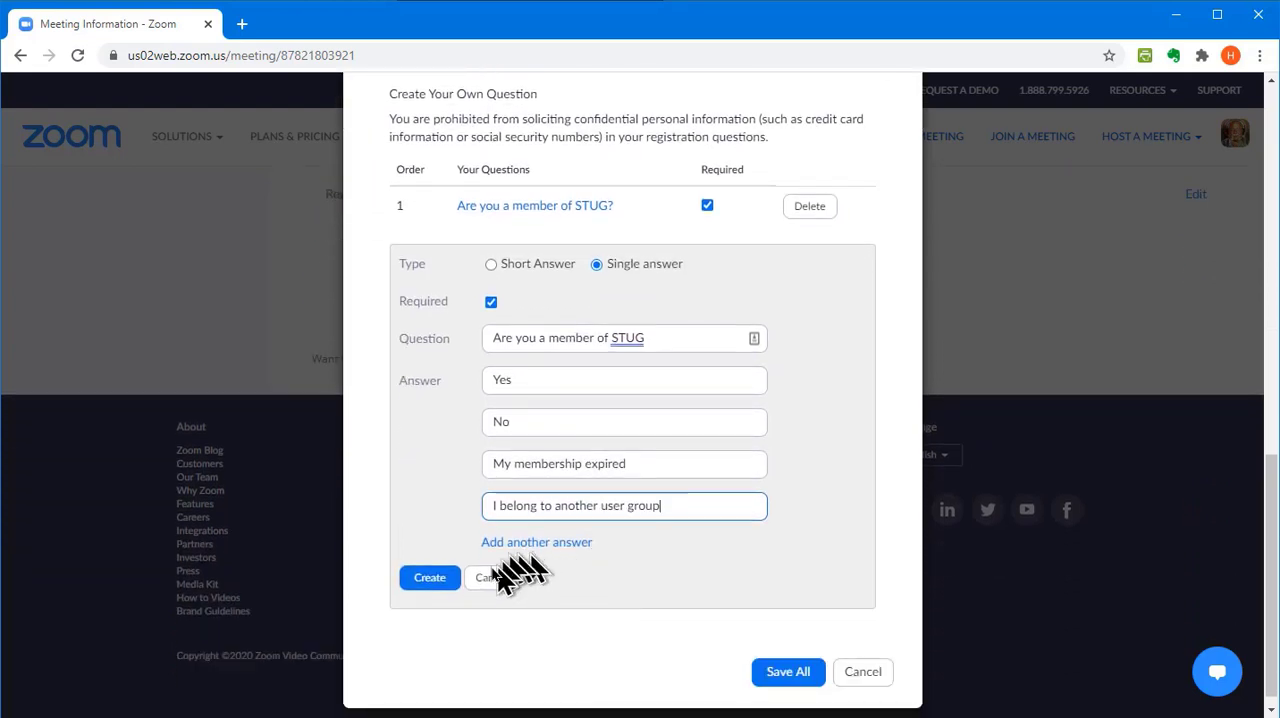
click(428, 582)
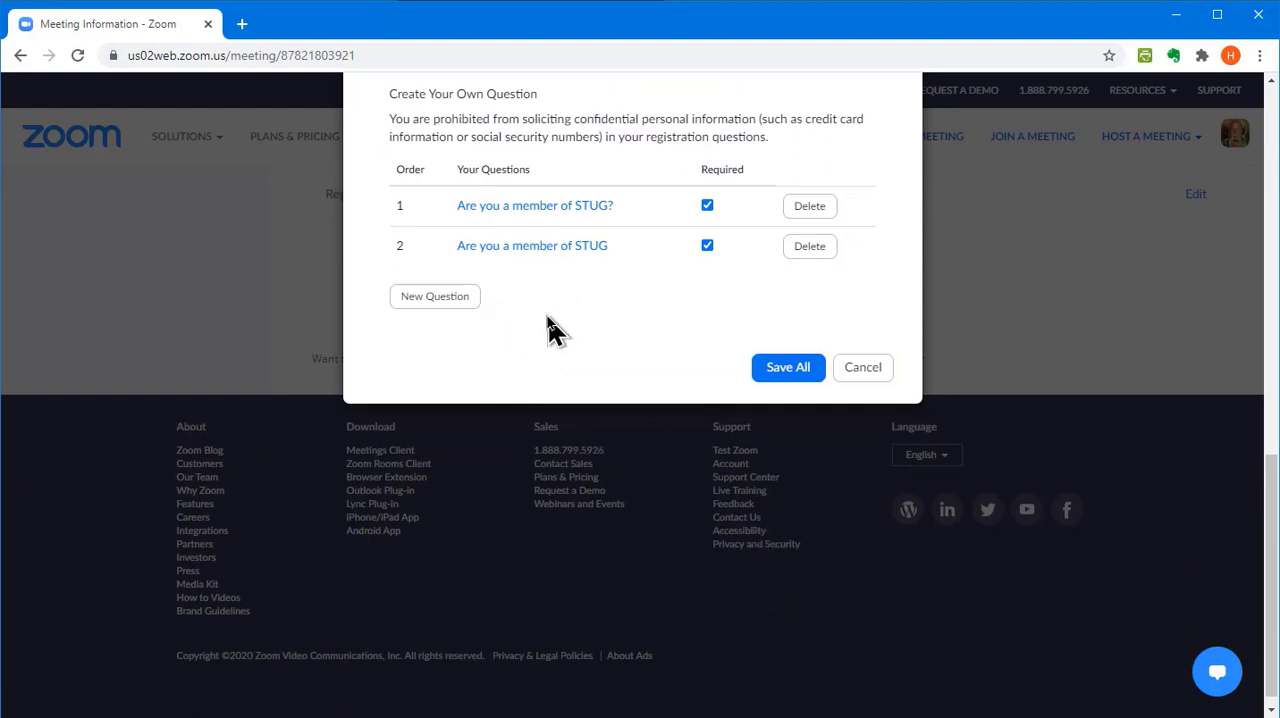
click(781, 377)
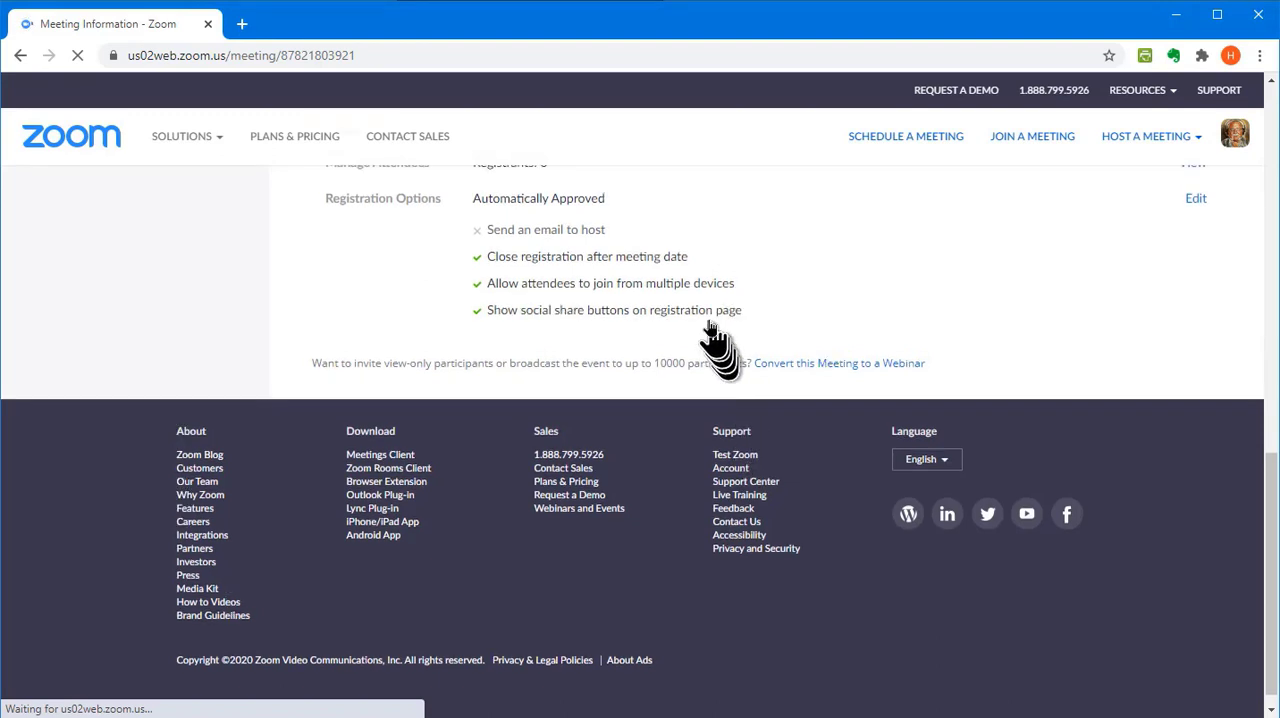
Upload banner masthead3.jpg from the STUG logos folder as the meeting's branding banner
scroll(708, 337, up, 2)
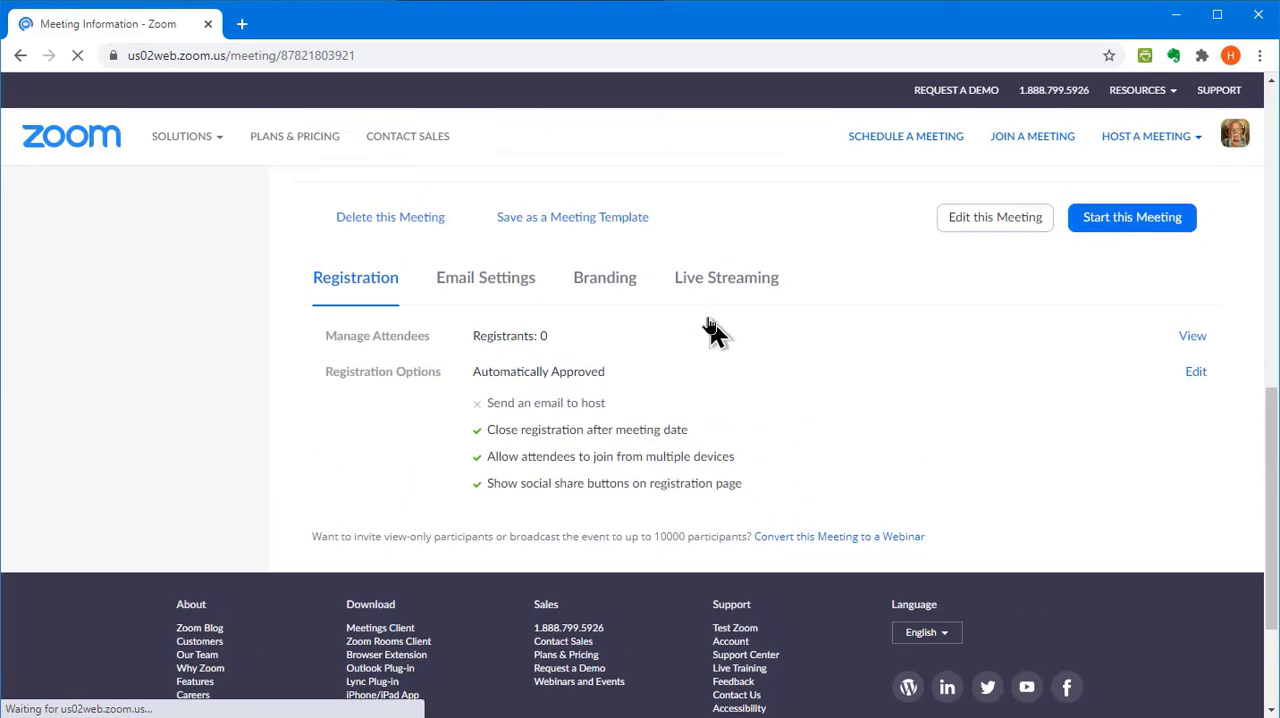
click(612, 286)
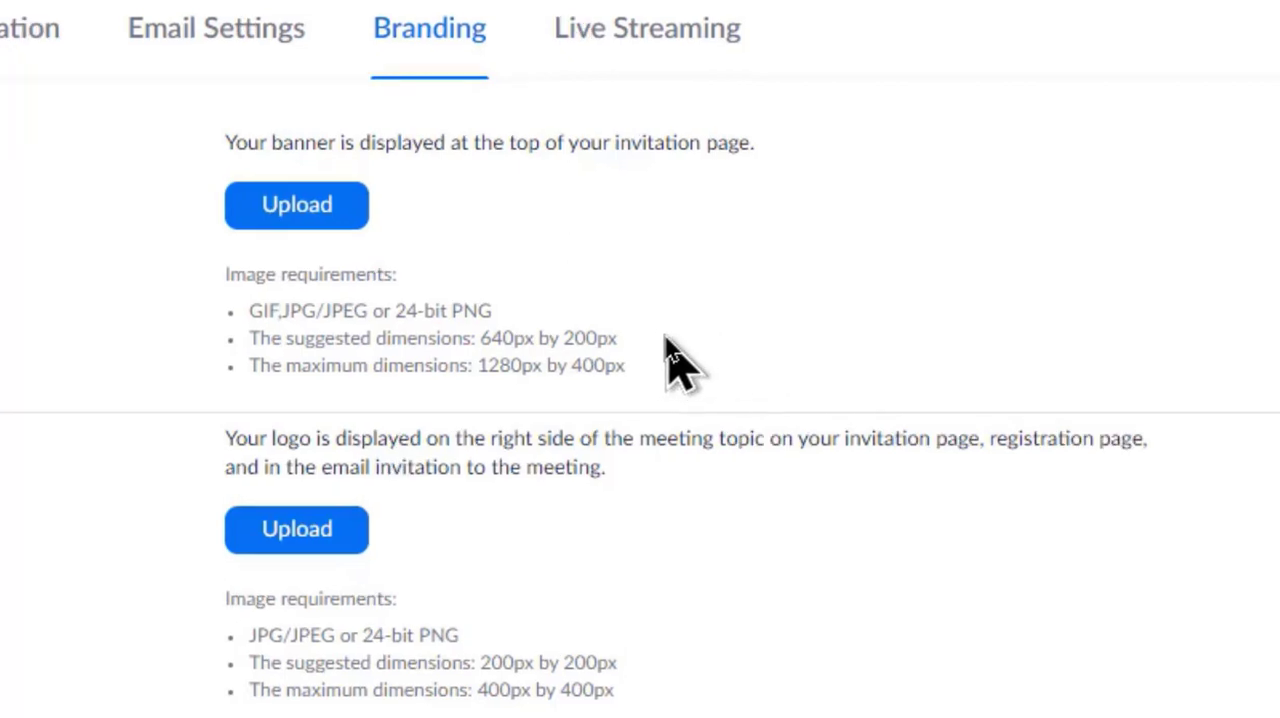
click(318, 215)
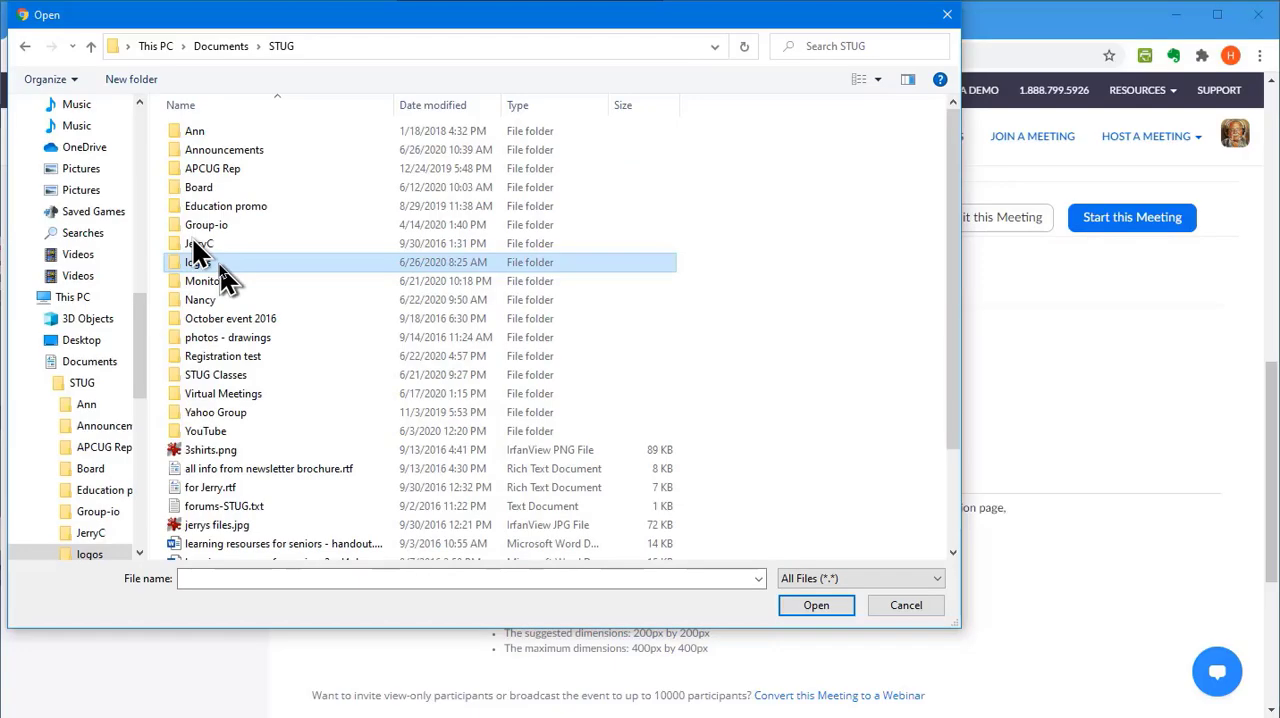
double_click(200, 250)
click(211, 192)
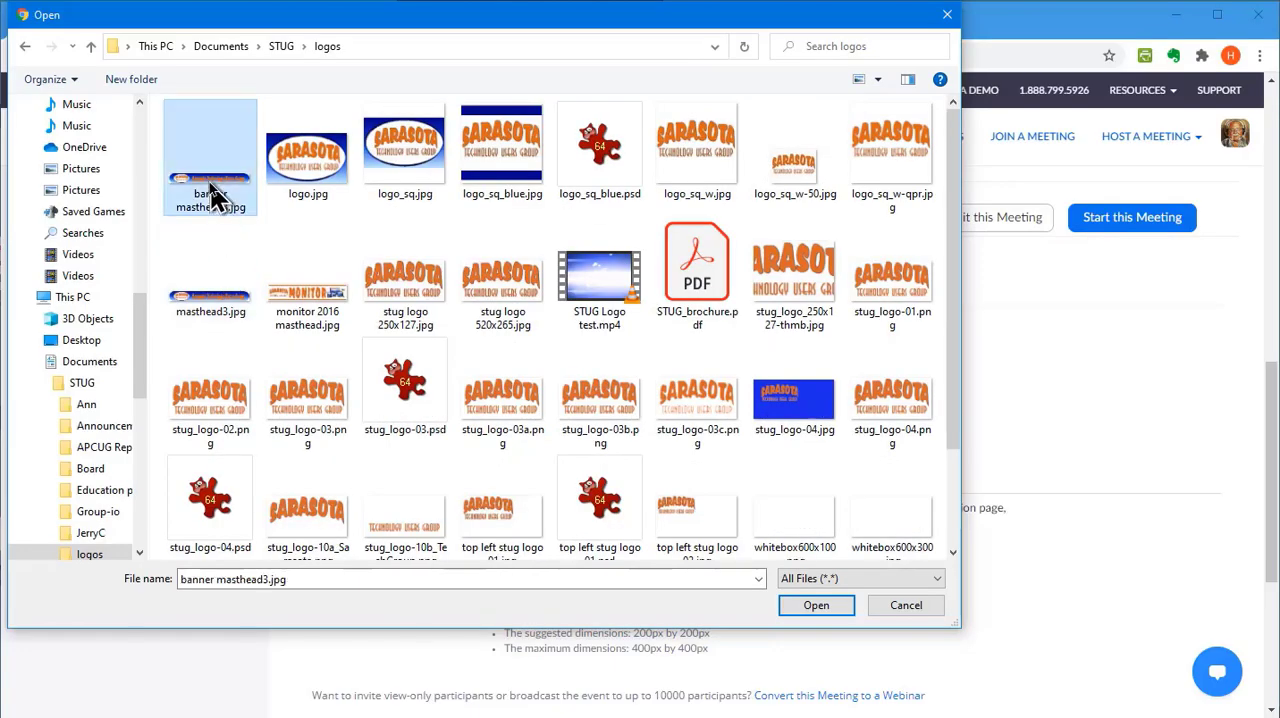
click(818, 609)
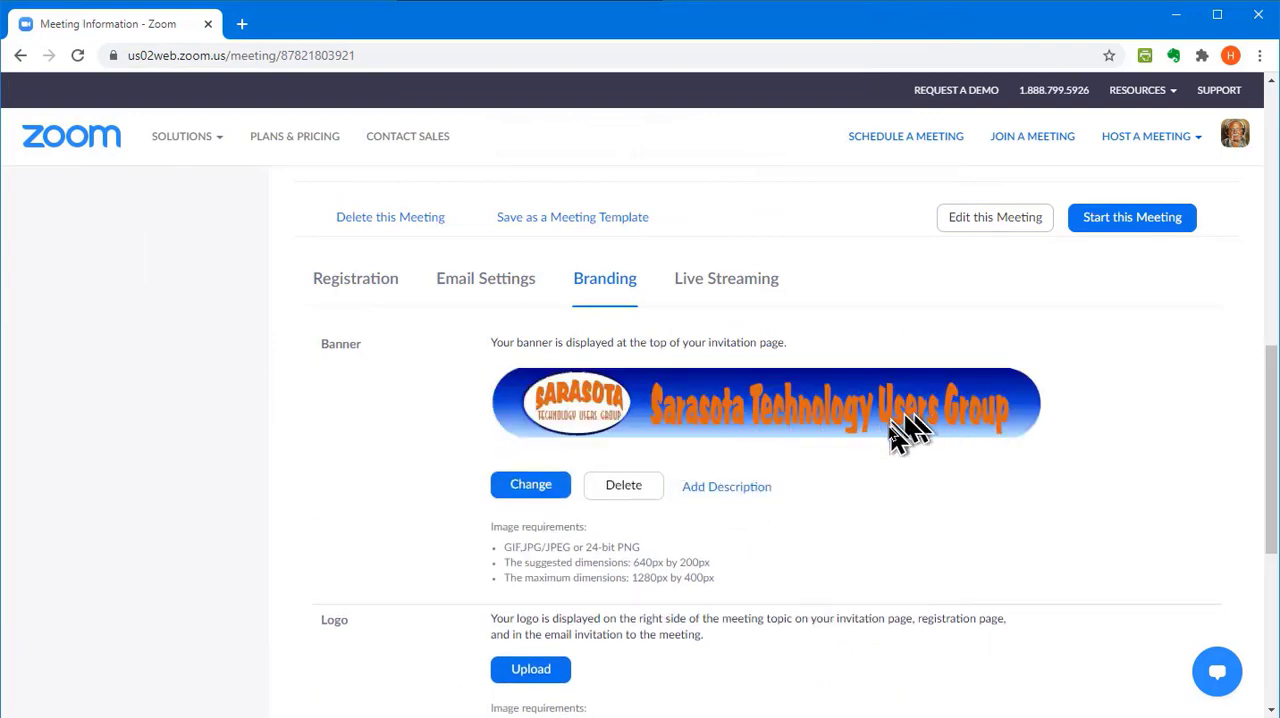
Upload logo_sq.jpg from the STUG logos folder as the meeting's branding logo
scroll(894, 443, down, 3)
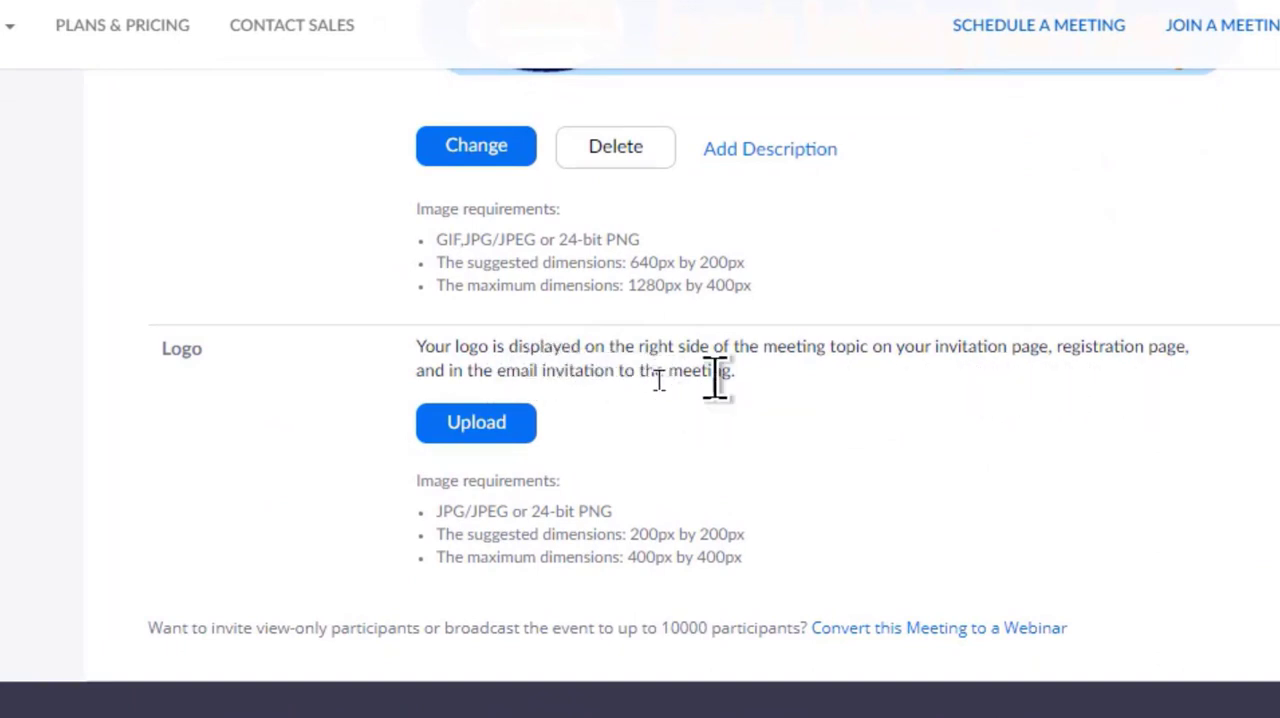
click(489, 430)
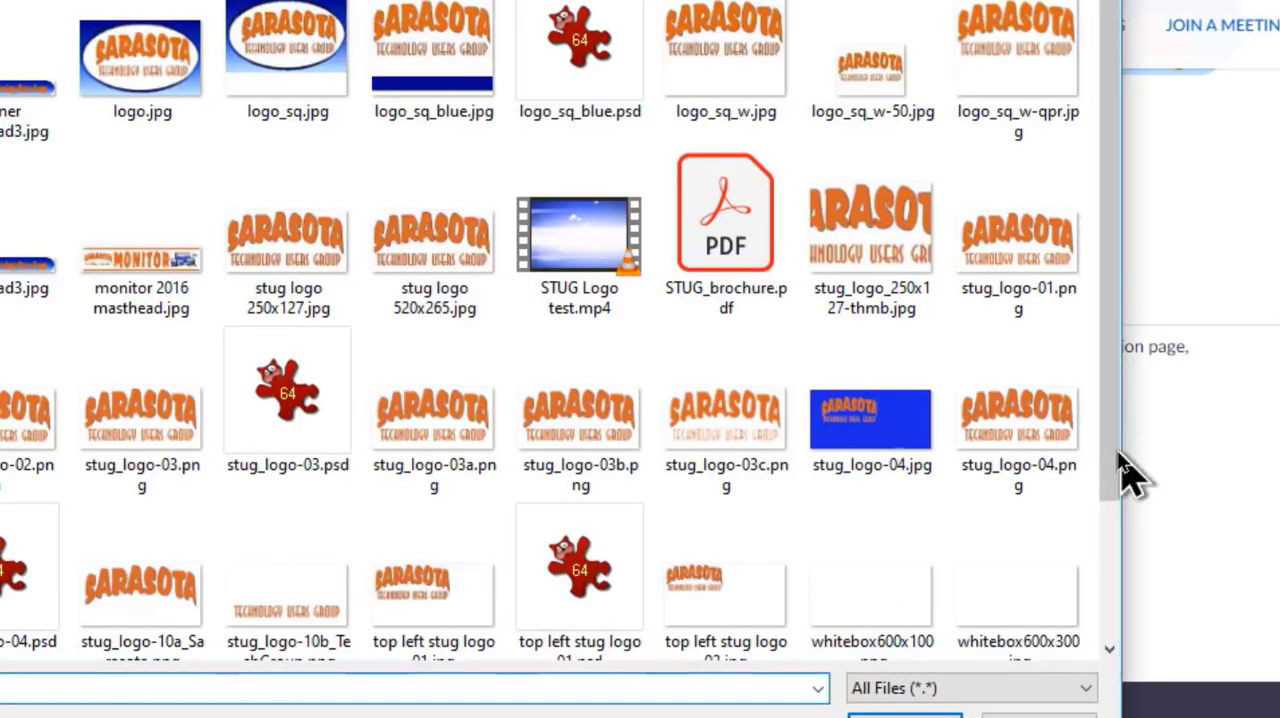
click(295, 70)
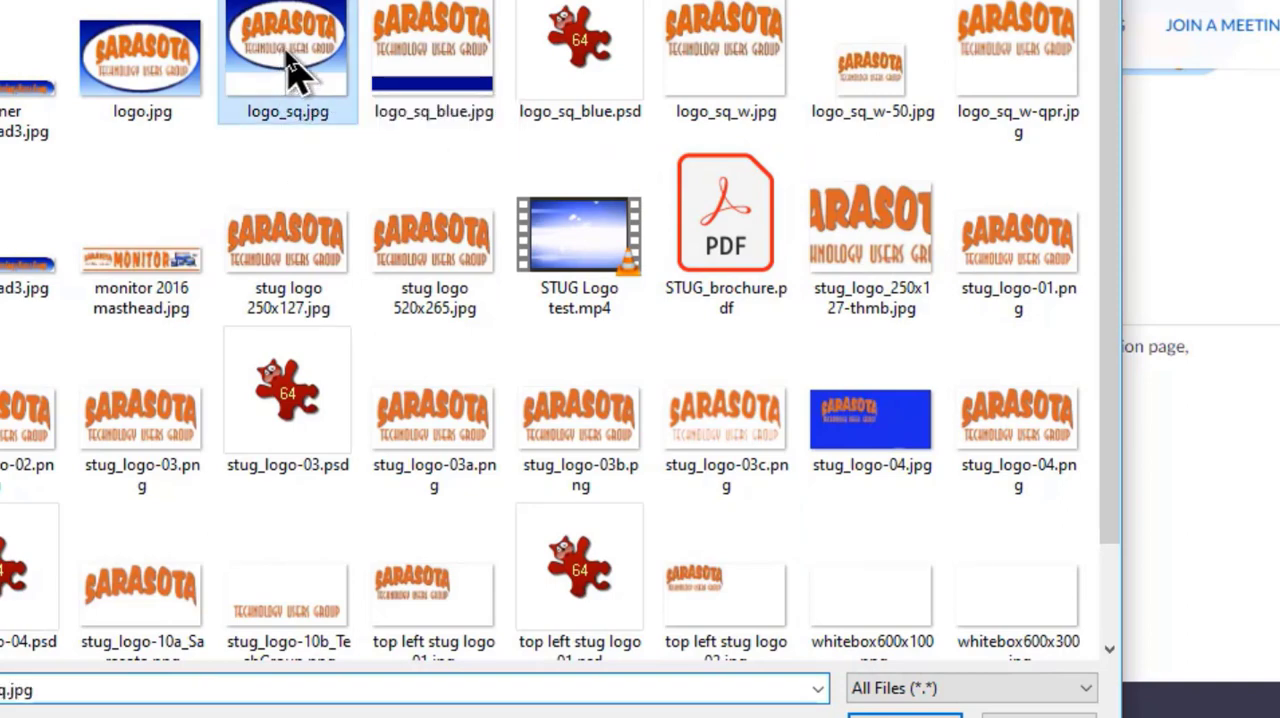
click(905, 714)
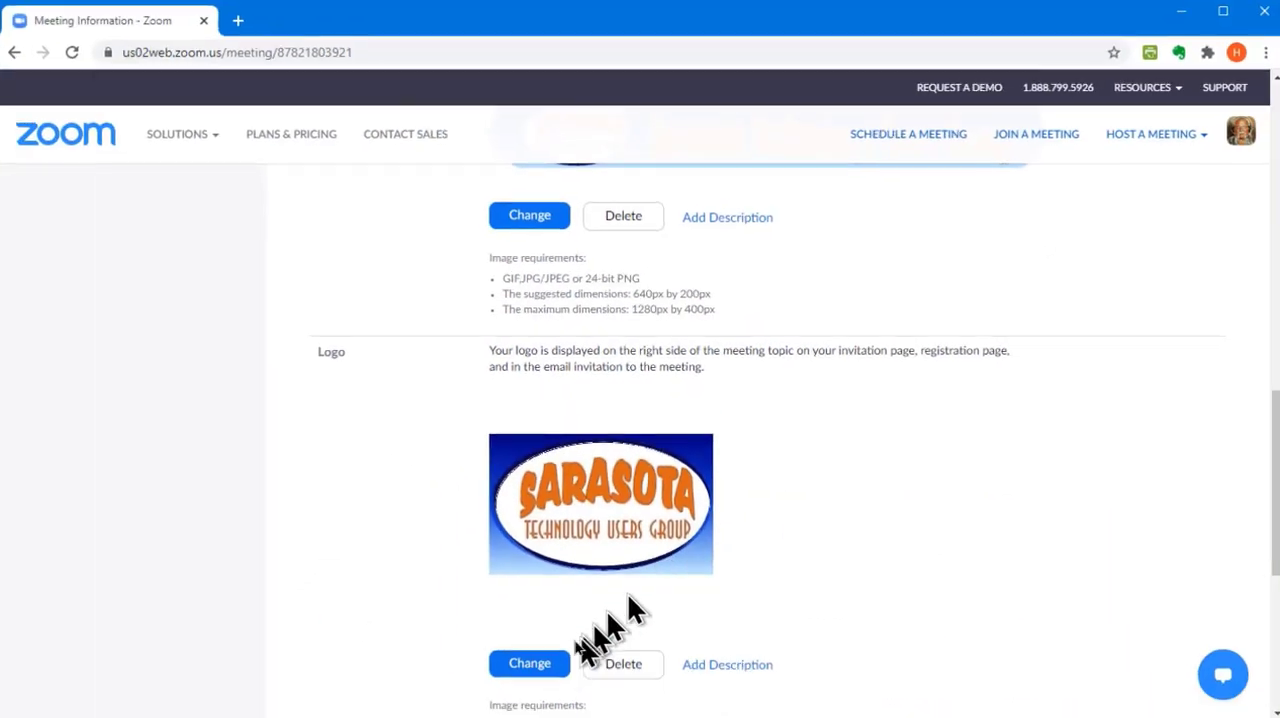
scroll(694, 634, down, 3)
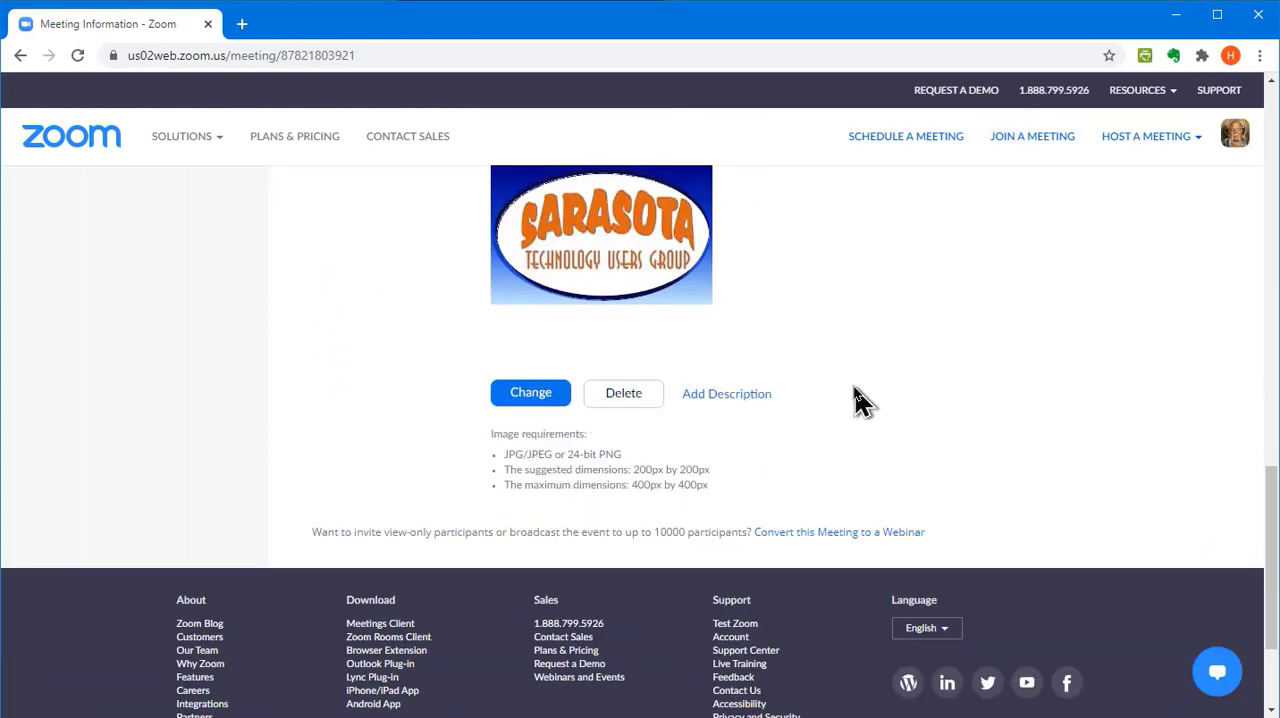
scroll(860, 400, down, 2)
scroll(820, 372, up, 6)
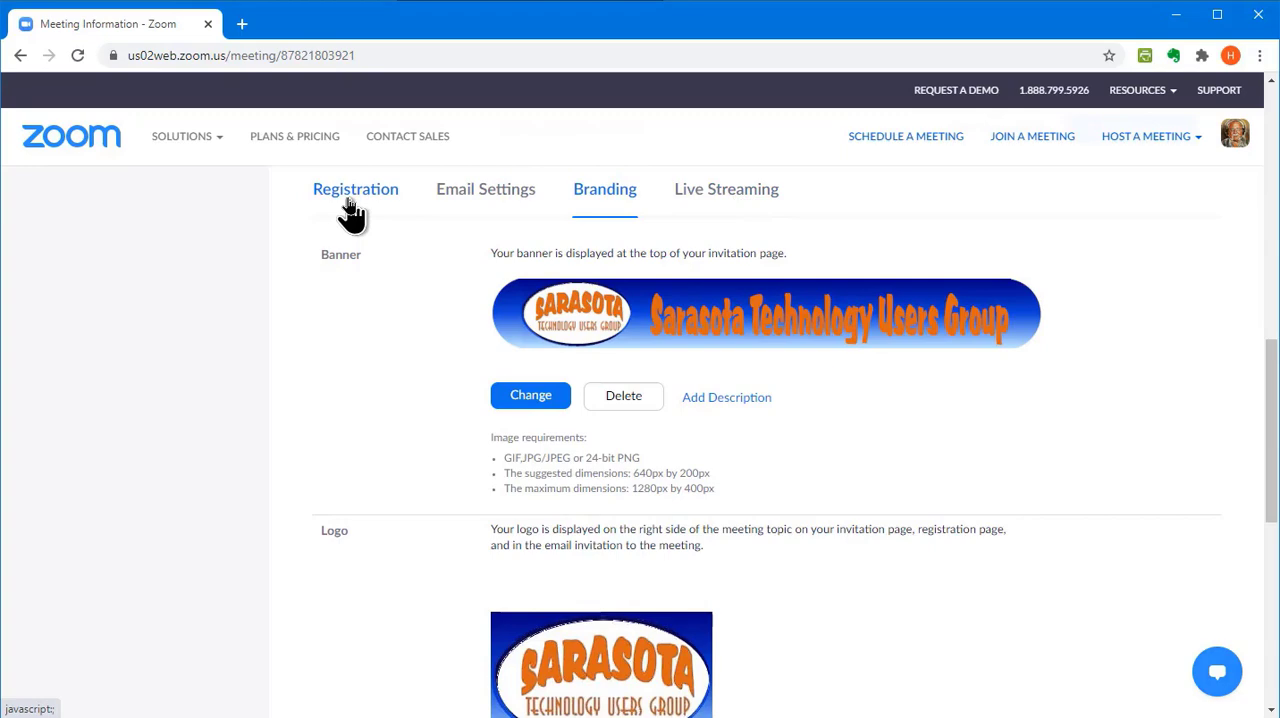
Return to the meeting's registration settings and open its registration link to preview the branded registration form
click(355, 192)
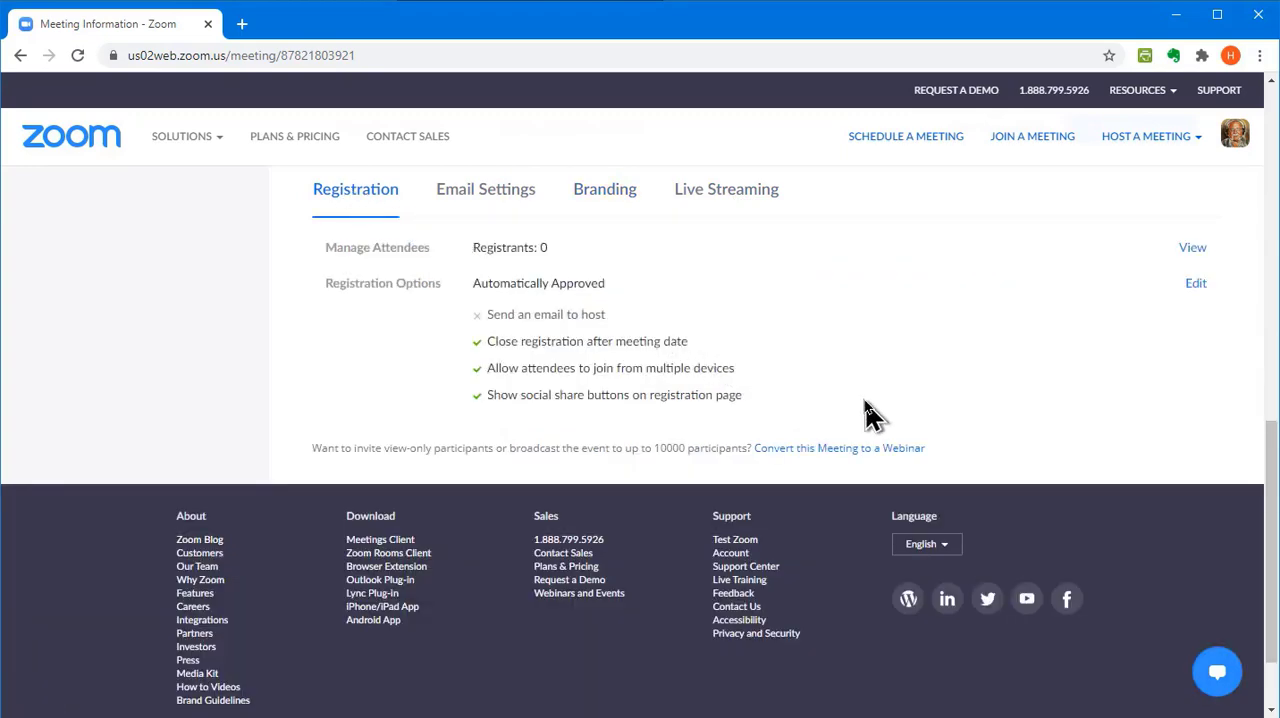
scroll(900, 440, up, 10)
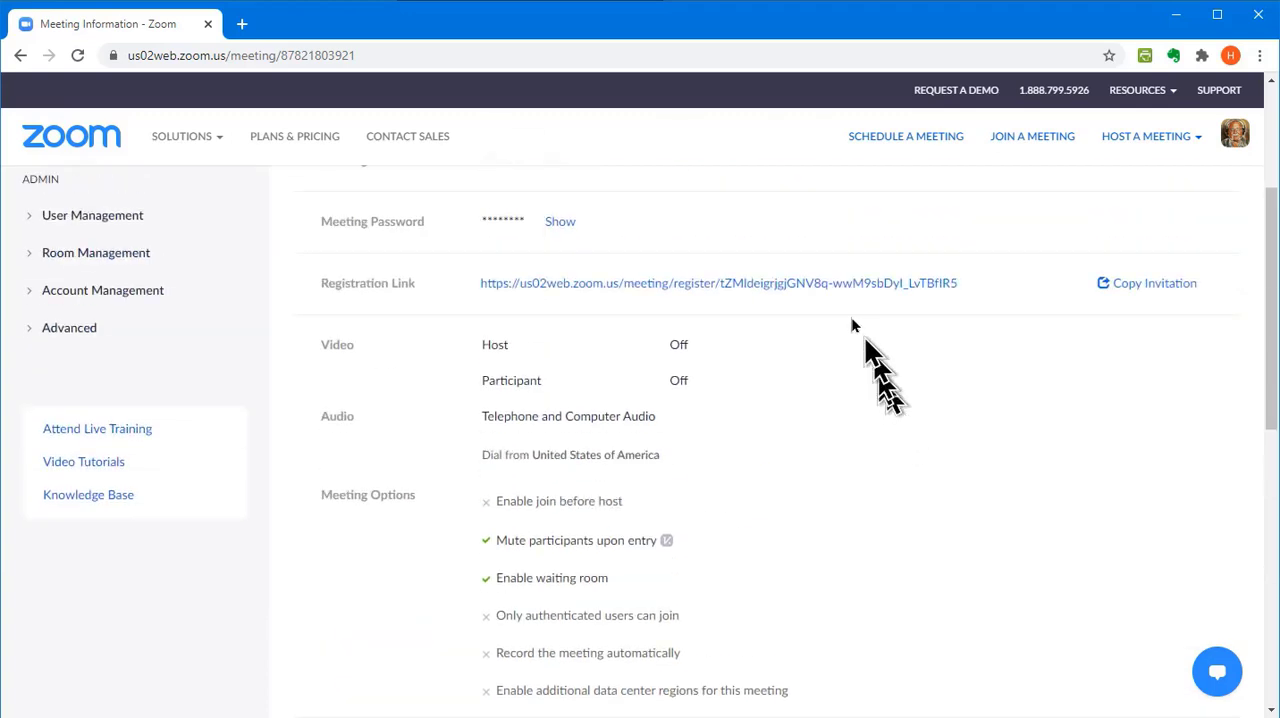
click(791, 285)
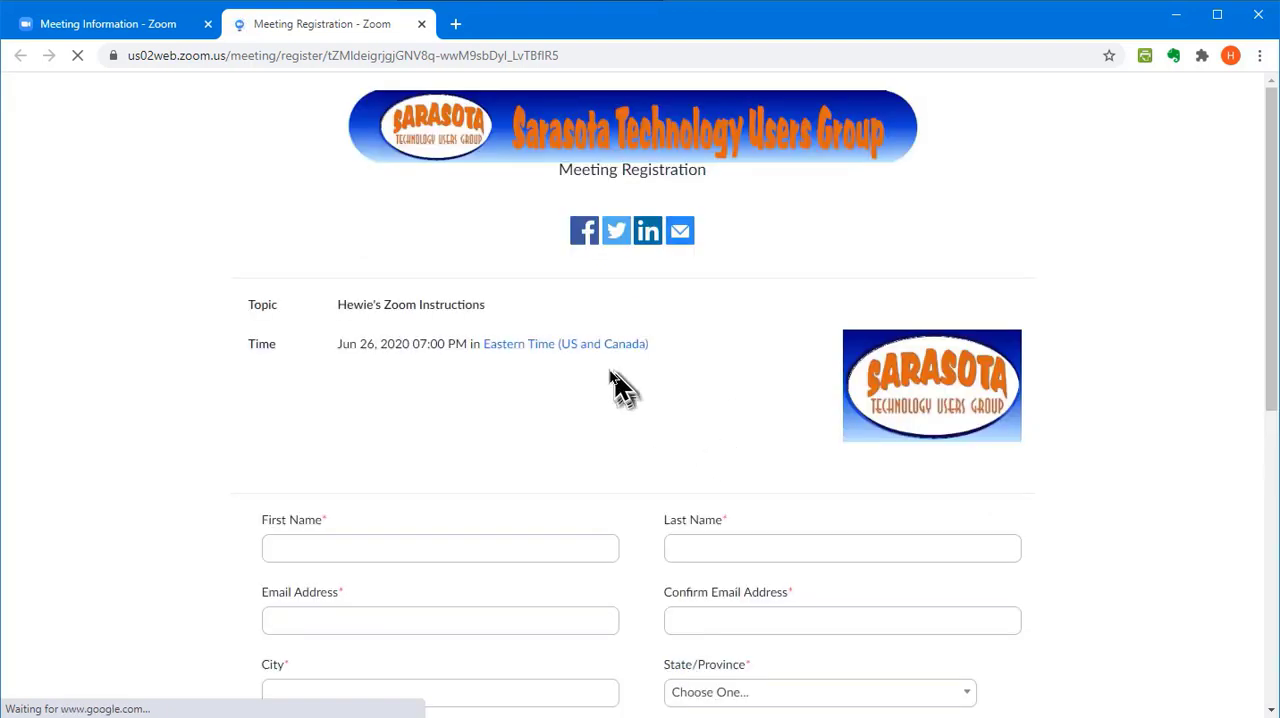
scroll(612, 385, down, 3)
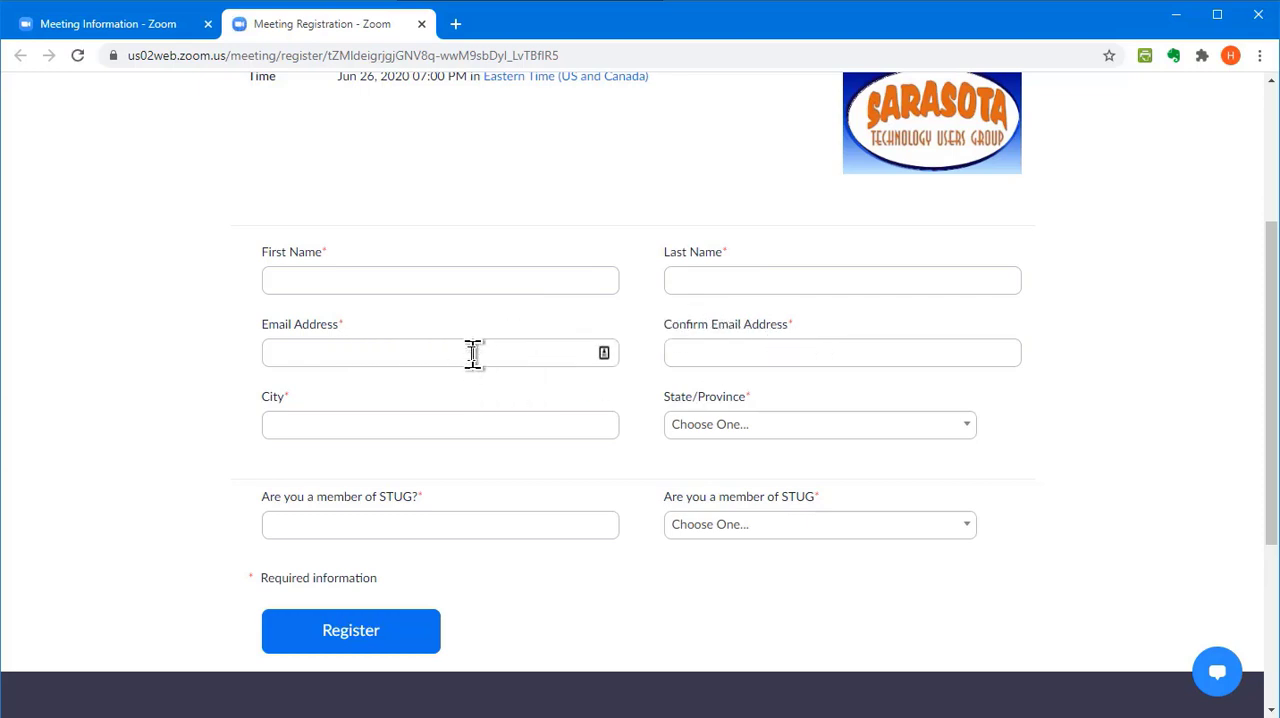
Review the choices offered by the State/Province question on the registration form without selecting one
click(770, 438)
scroll(809, 575, down, 6)
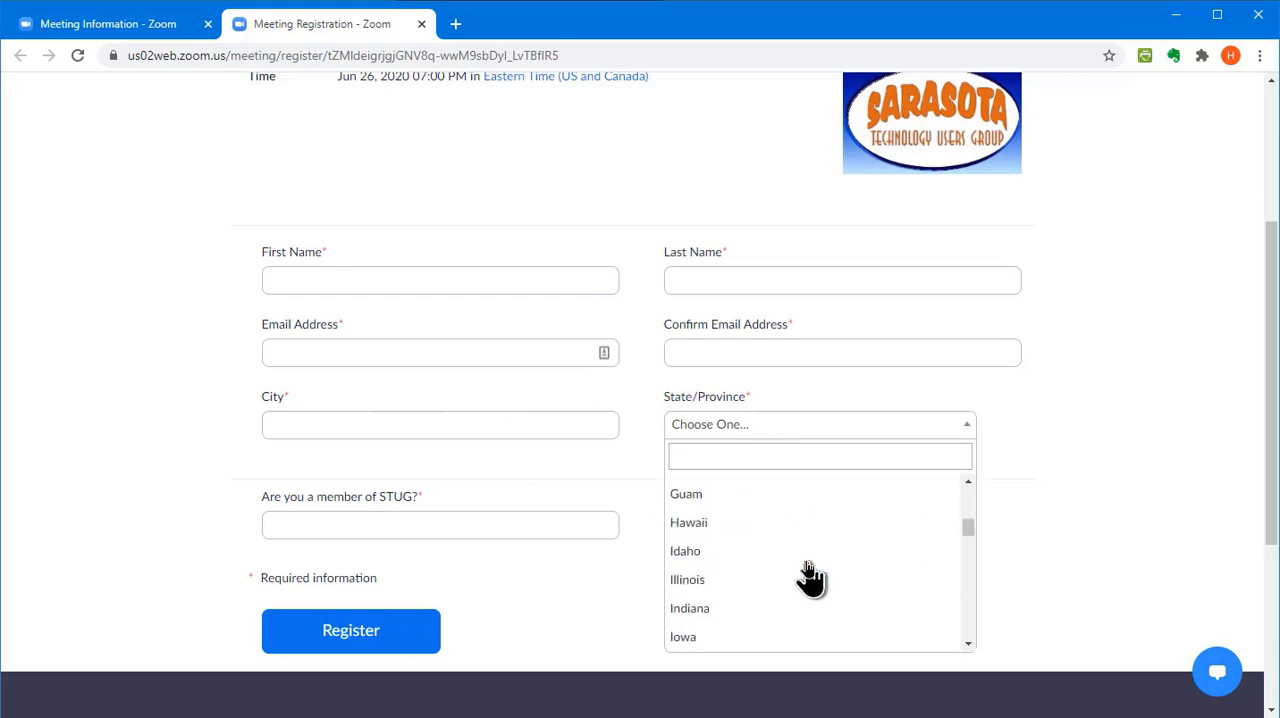
scroll(809, 575, down, 8)
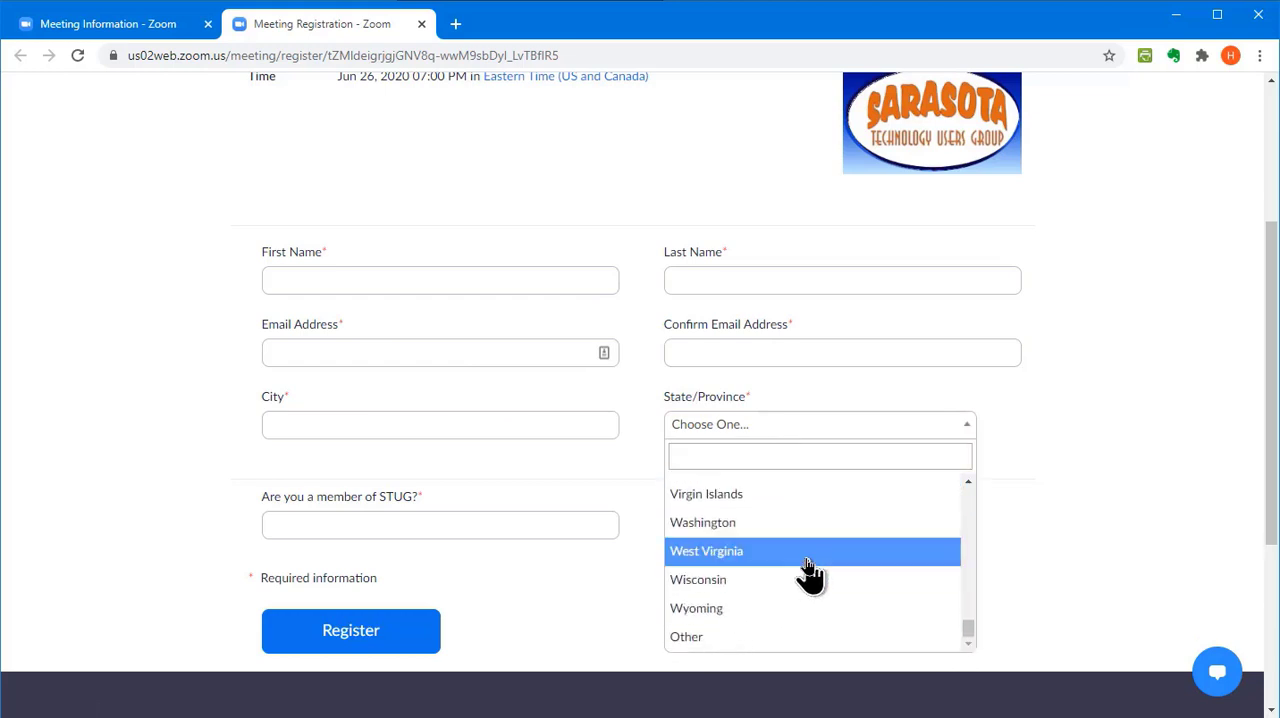
scroll(765, 615, up, 9)
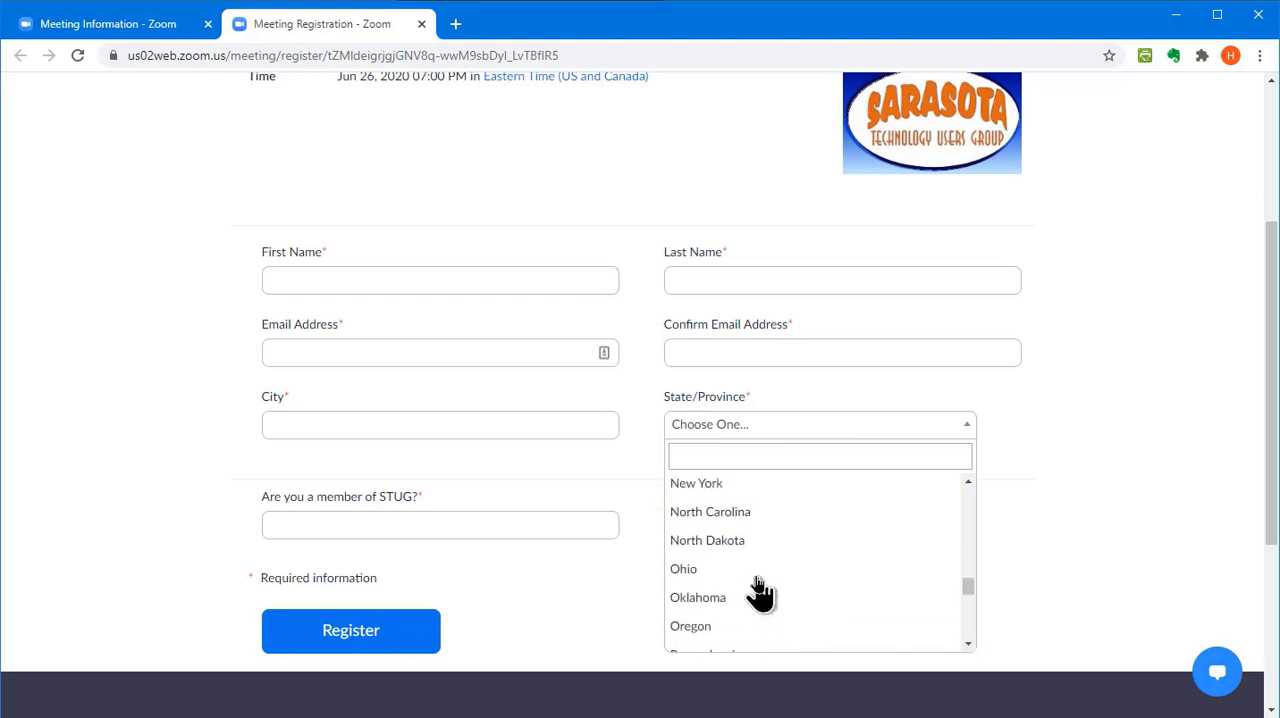
scroll(762, 570, up, 6)
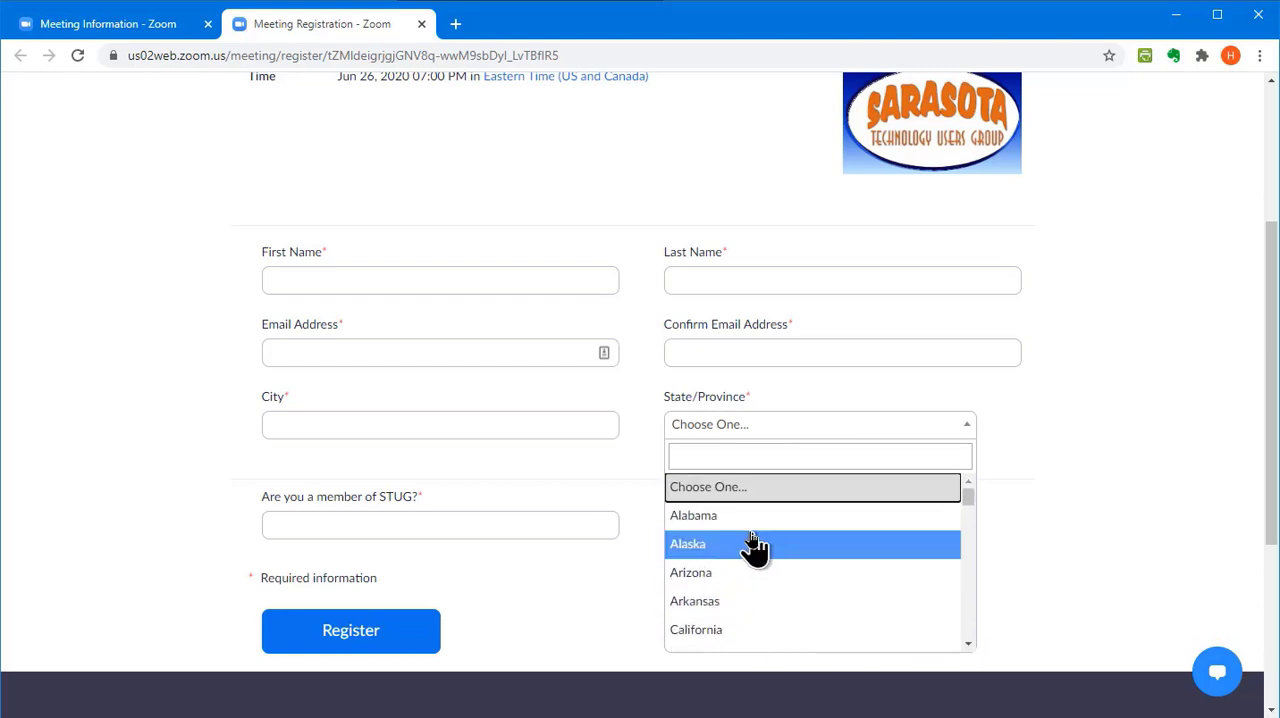
click(438, 500)
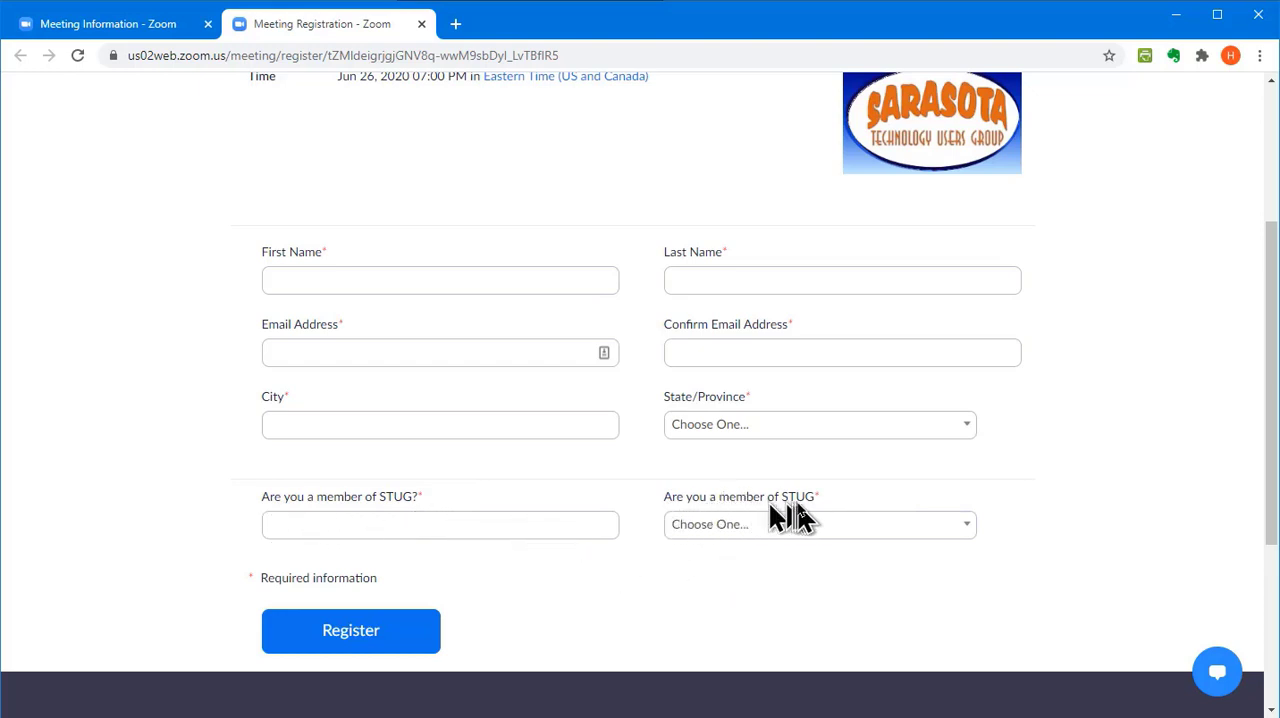
Review the answer choices of the single-answer STUG membership question, then check the whole registration form
click(774, 538)
scroll(785, 543, down, 1)
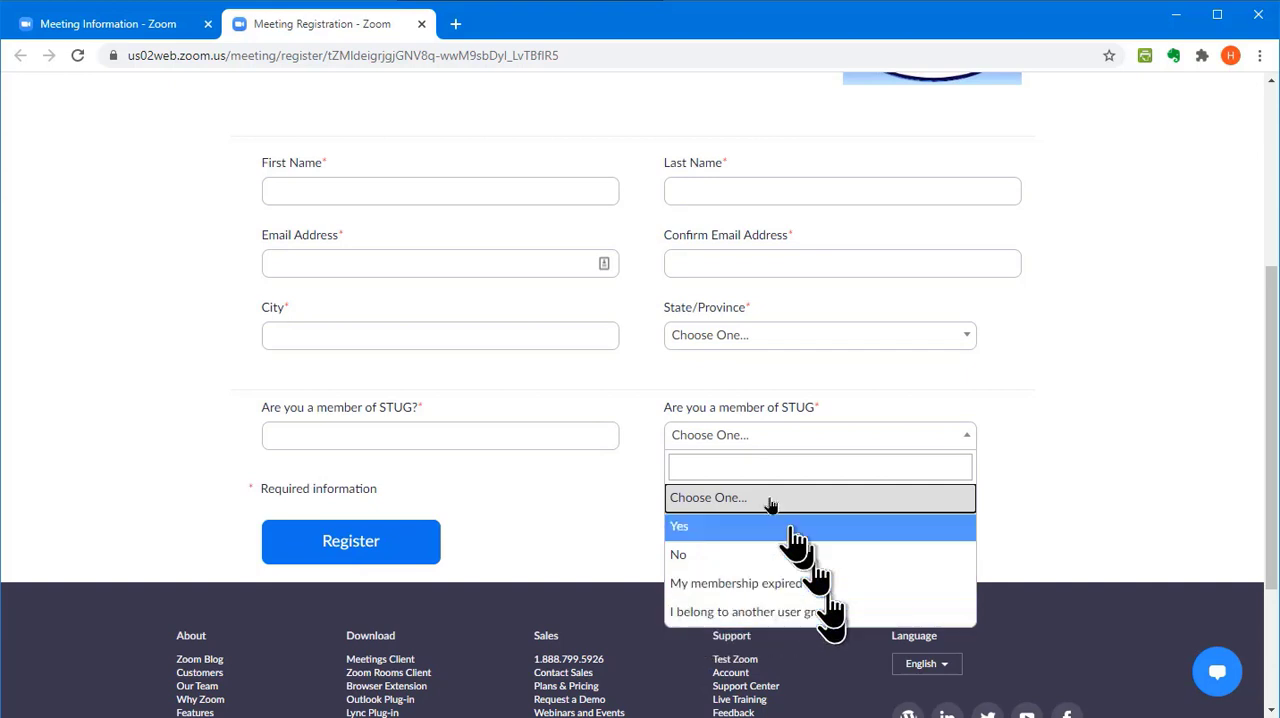
click(669, 386)
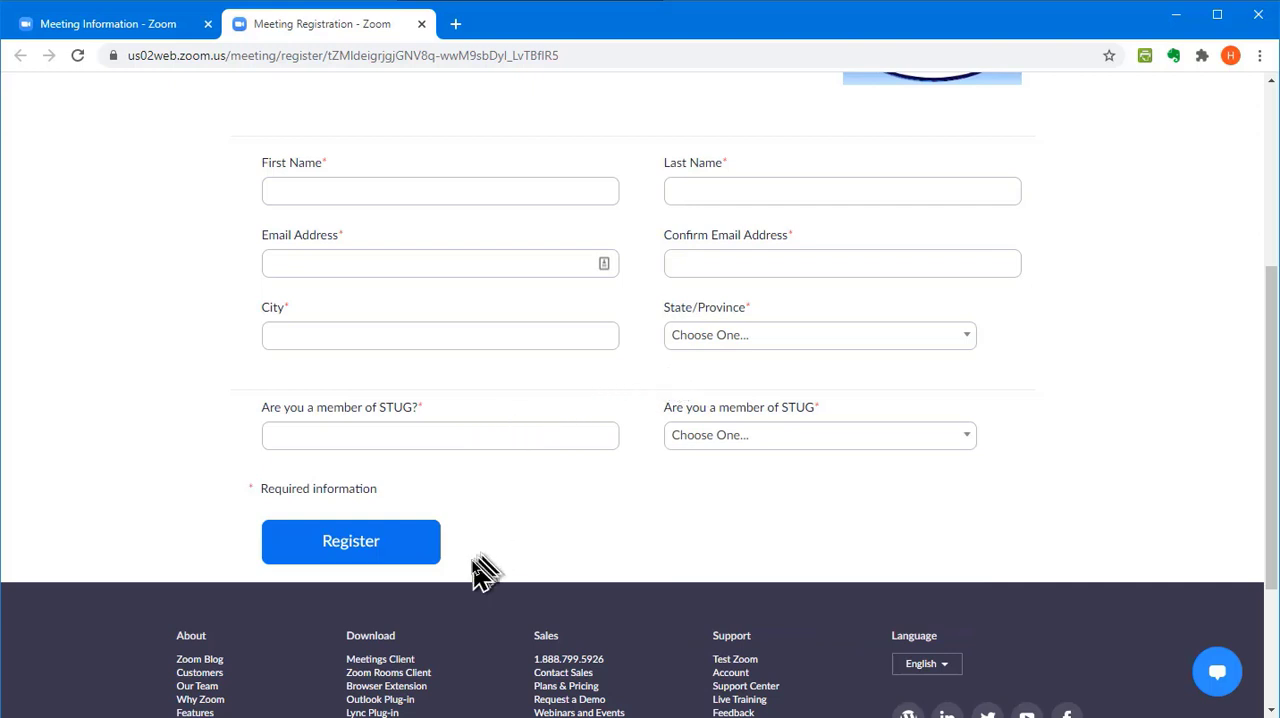
scroll(460, 435, up, 1)
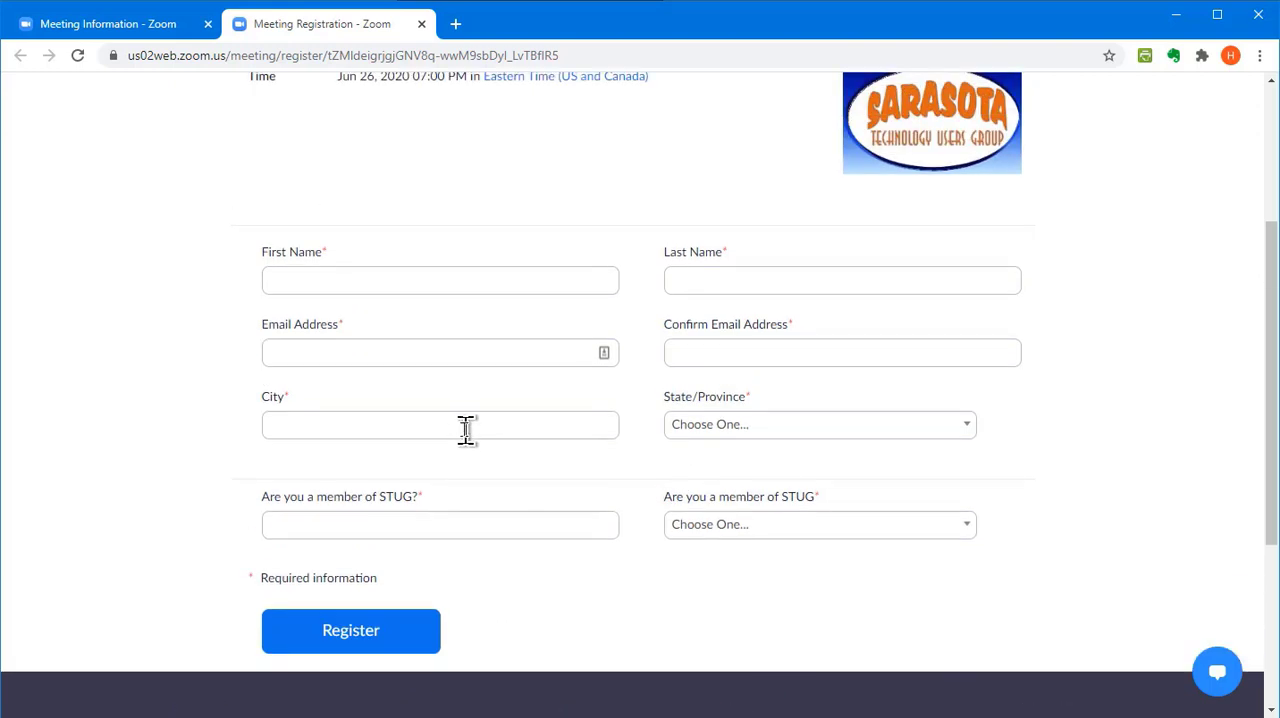
scroll(466, 430, down, 1)
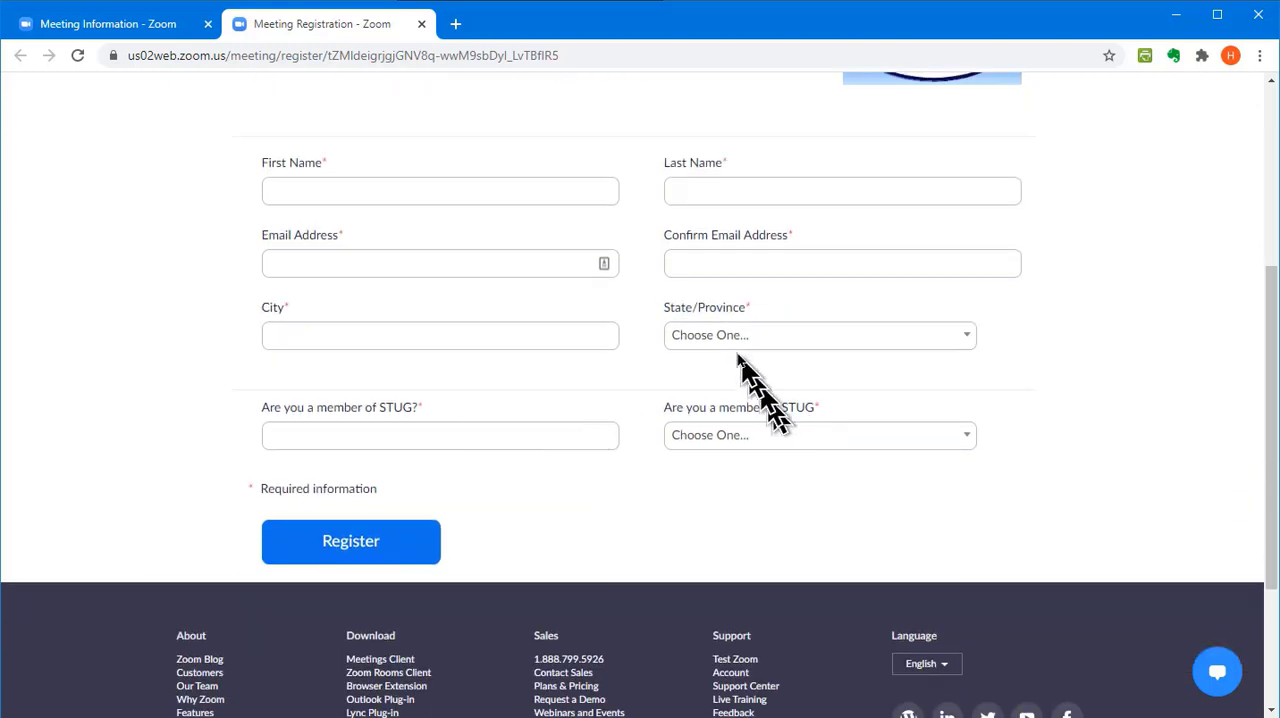
scroll(745, 365, up, 3)
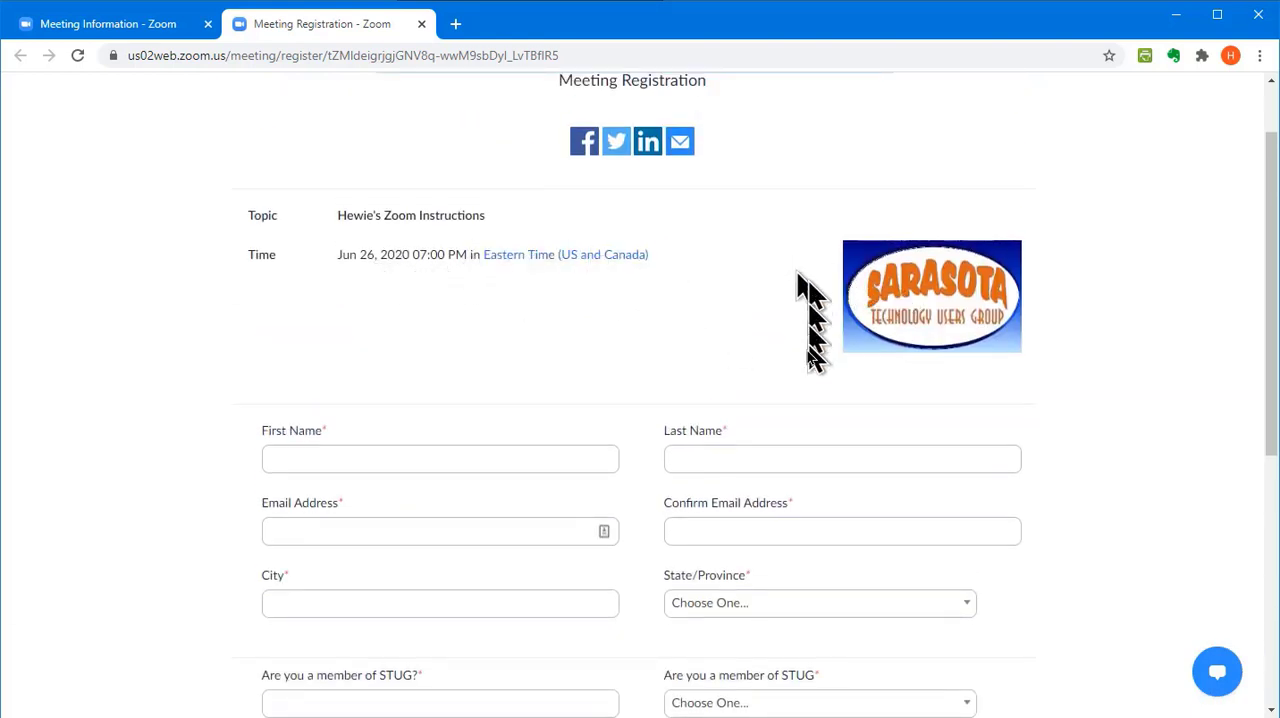
scroll(800, 335, up, 1)
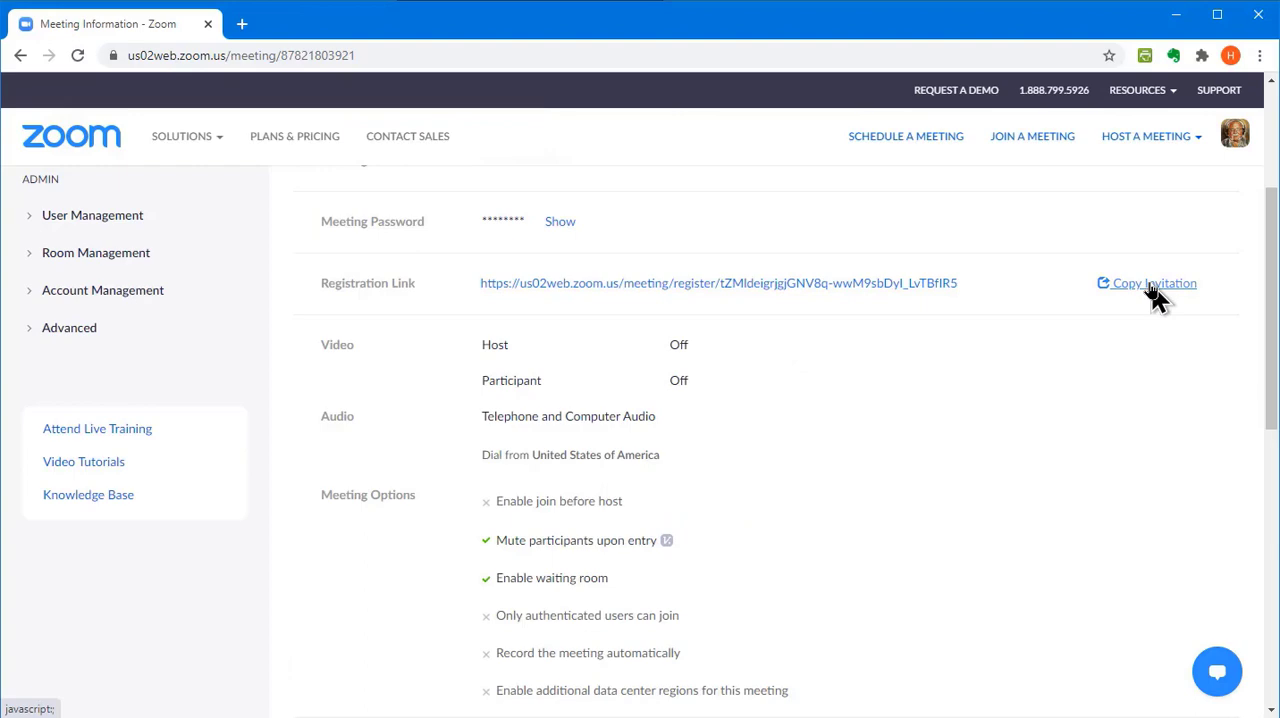
View the meeting's invitation text on the meeting information page and close it without copying
click(1152, 284)
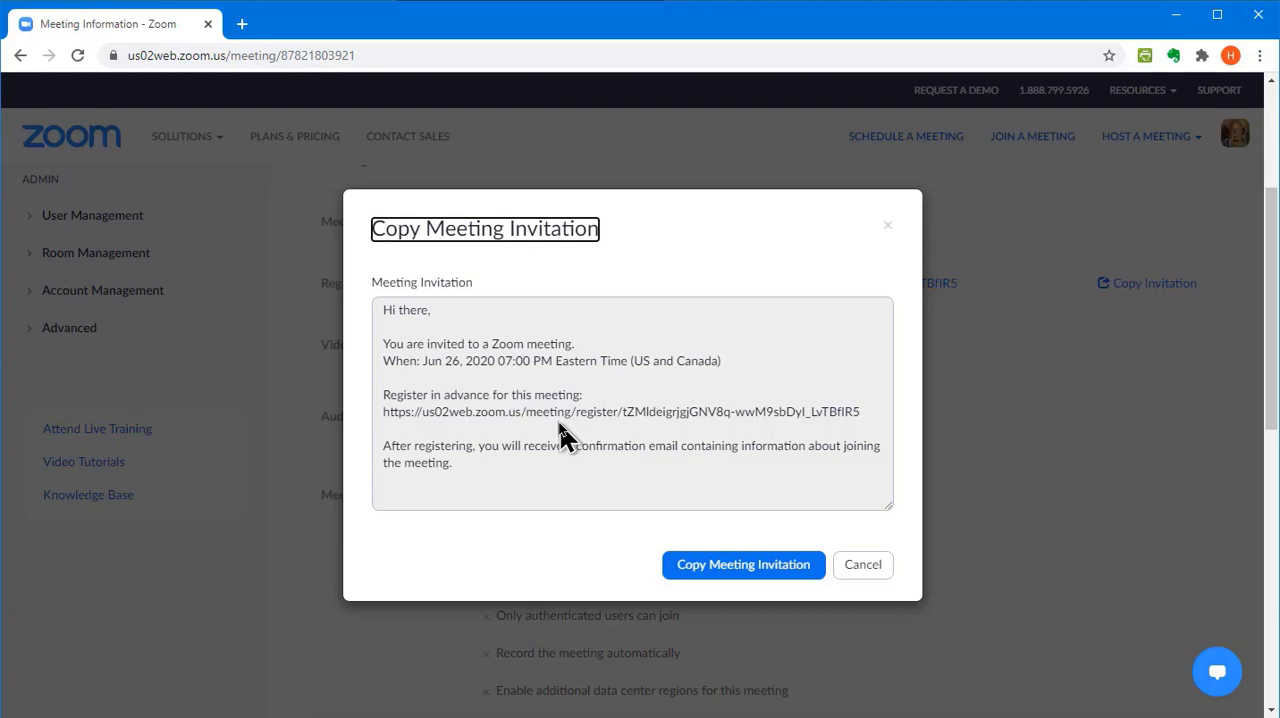
click(874, 578)
Save the meeting as a meeting template under the suggested template name
scroll(800, 510, down, 5)
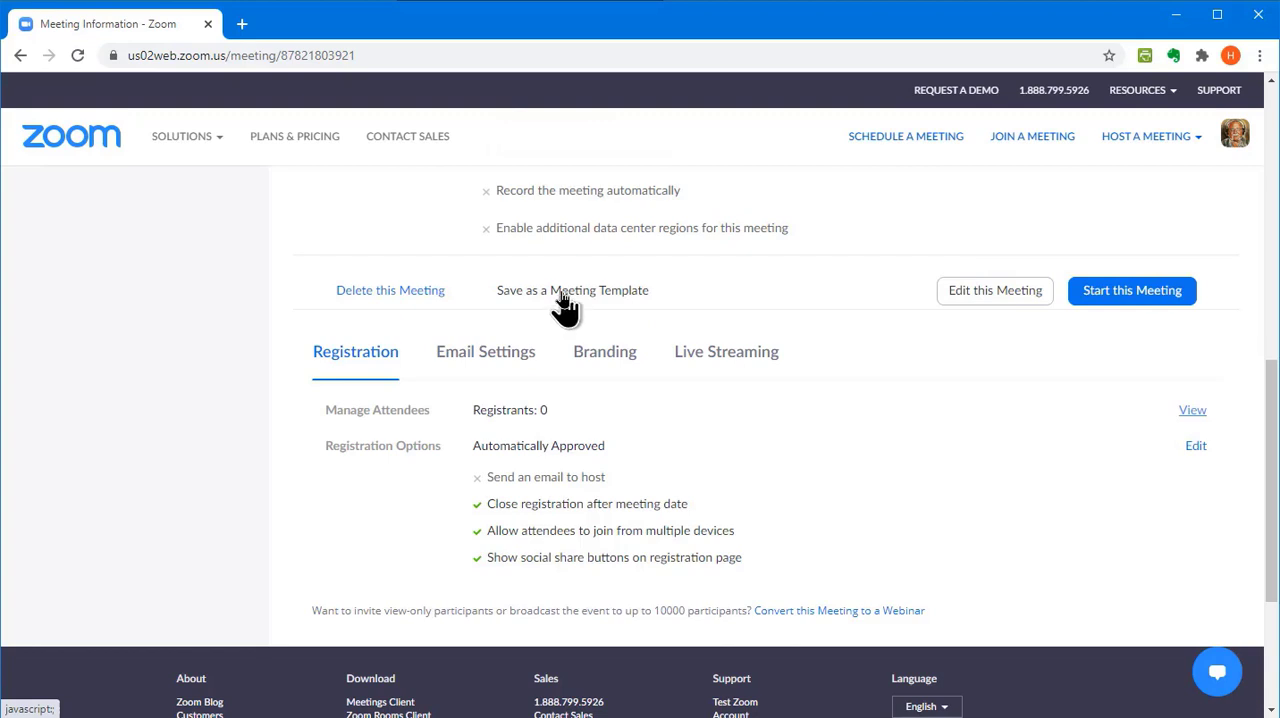
click(563, 296)
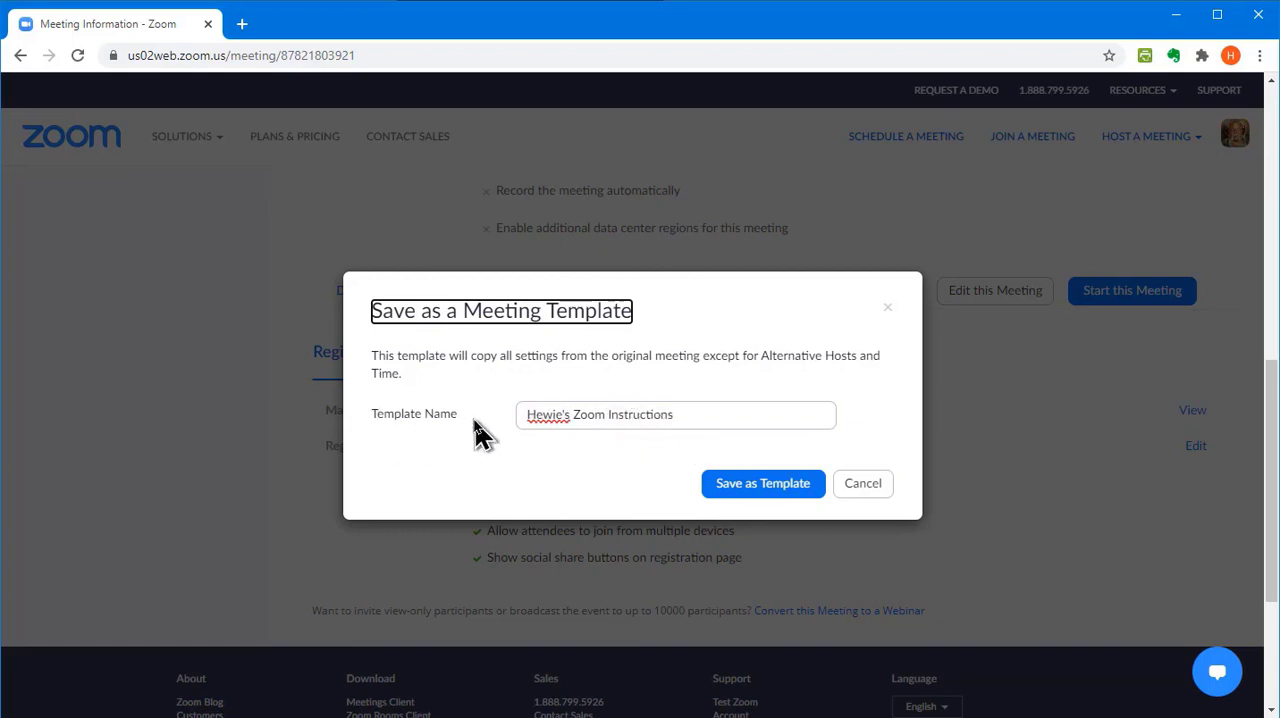
click(763, 490)
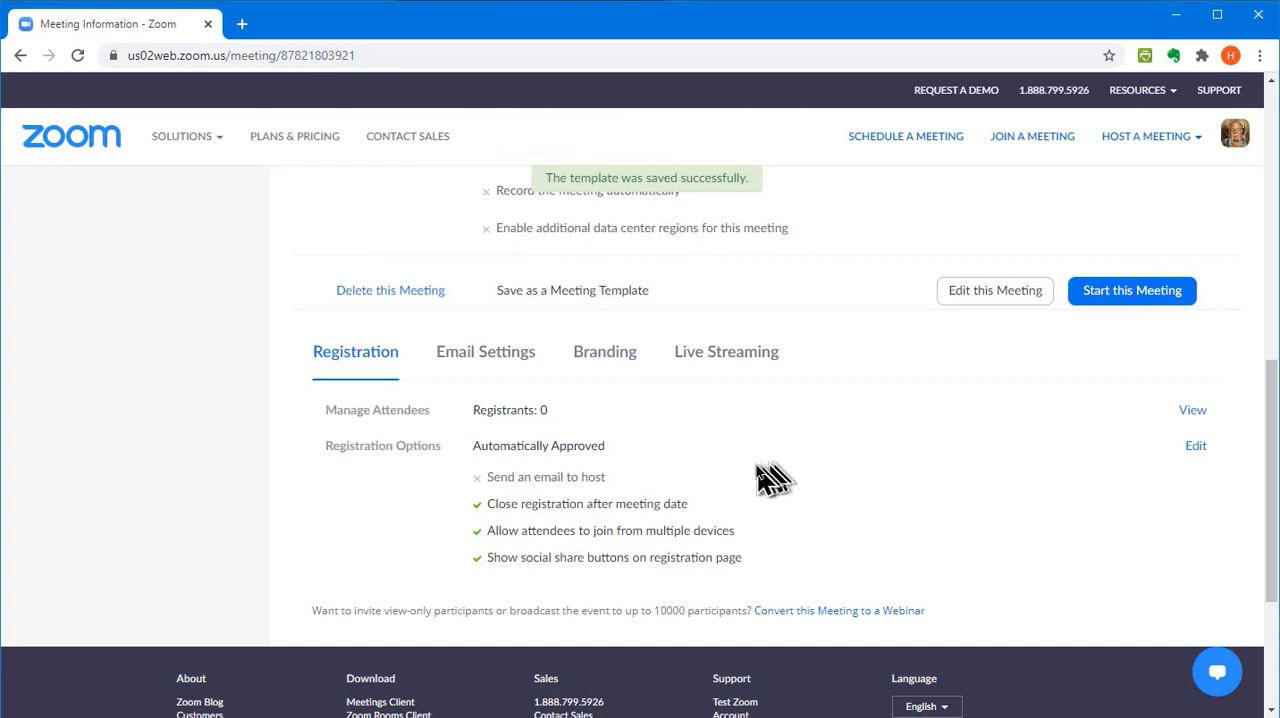
Recheck the meeting details and the invitation text with the registration link, leaving the invitation uncopied
scroll(770, 480, up, 4)
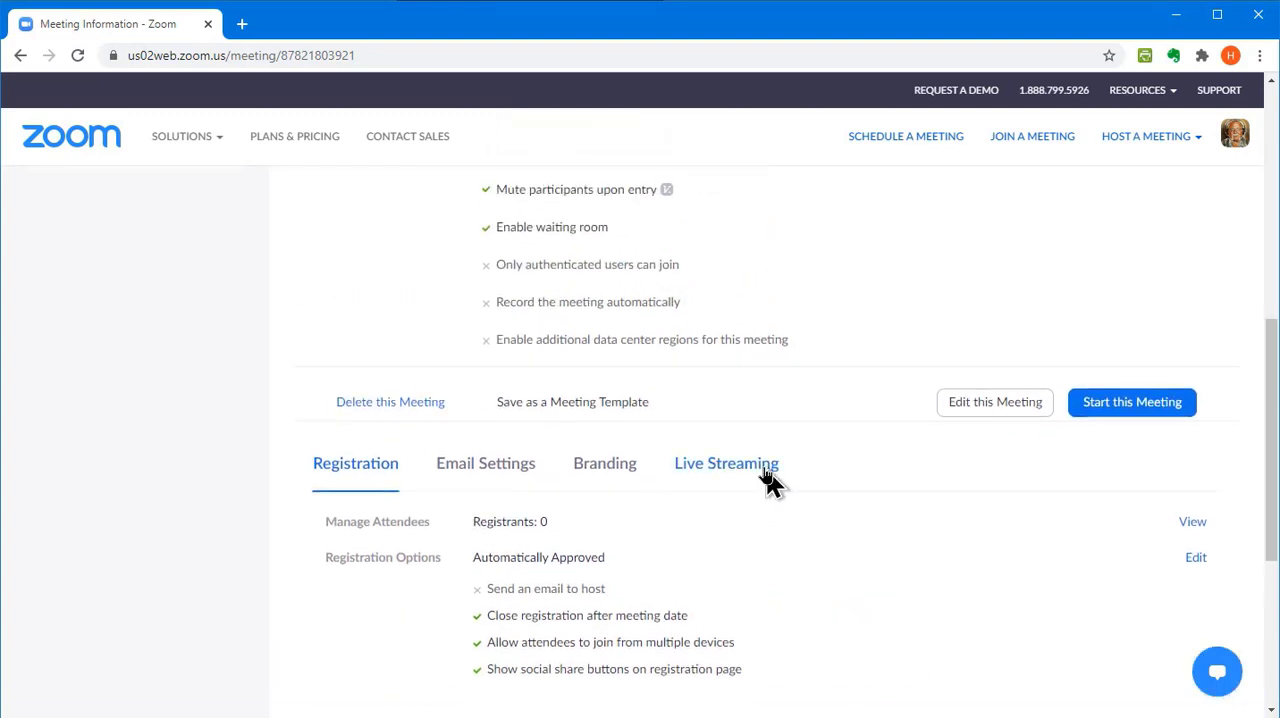
scroll(775, 483, up, 3)
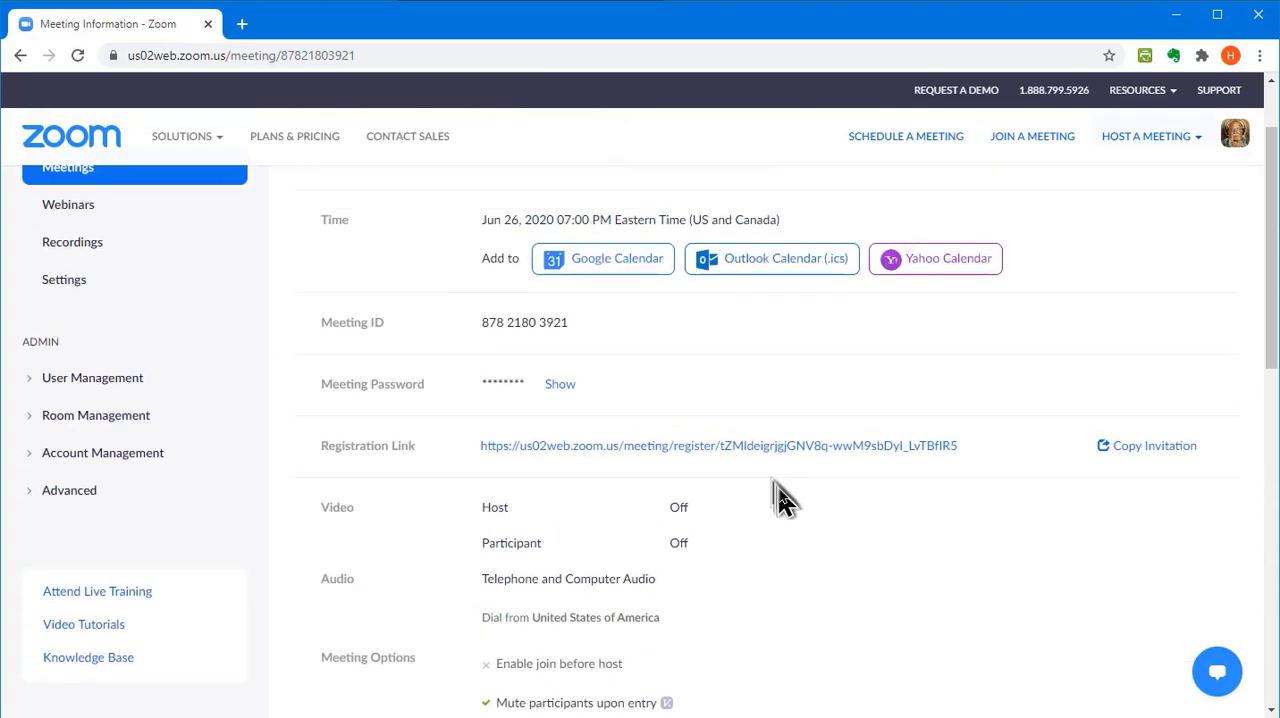
scroll(808, 524, up, 1)
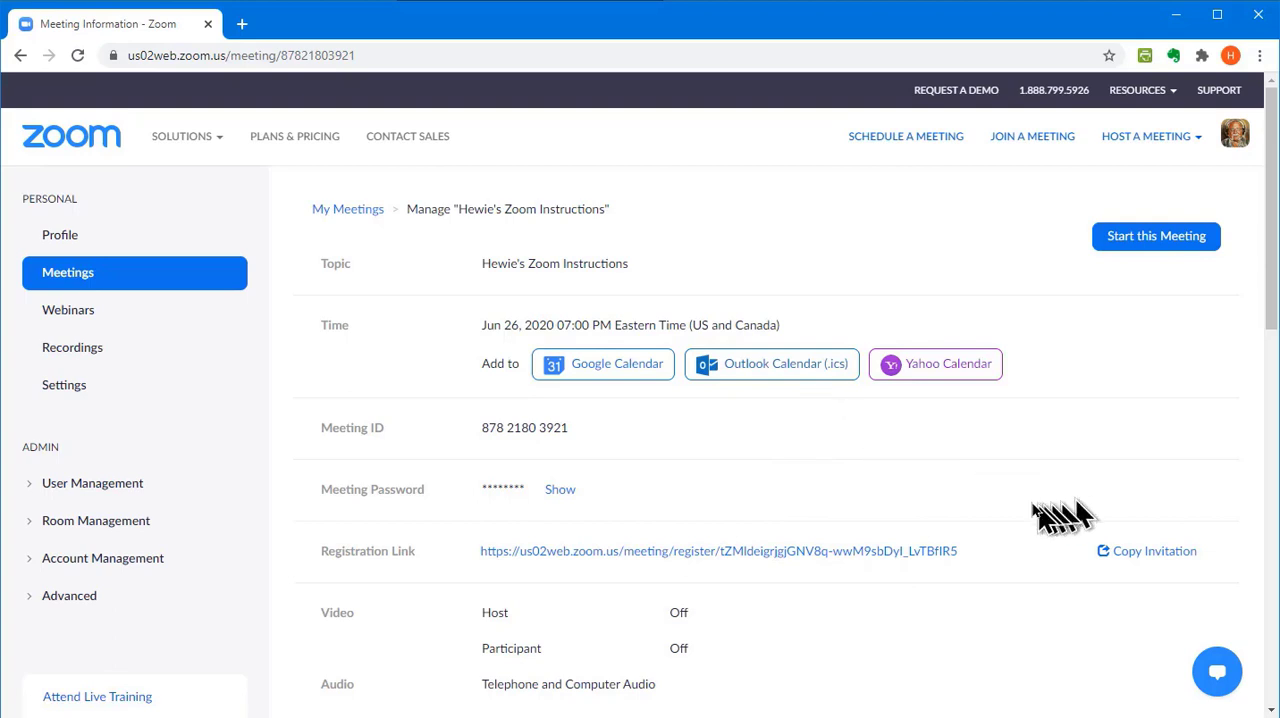
click(1148, 563)
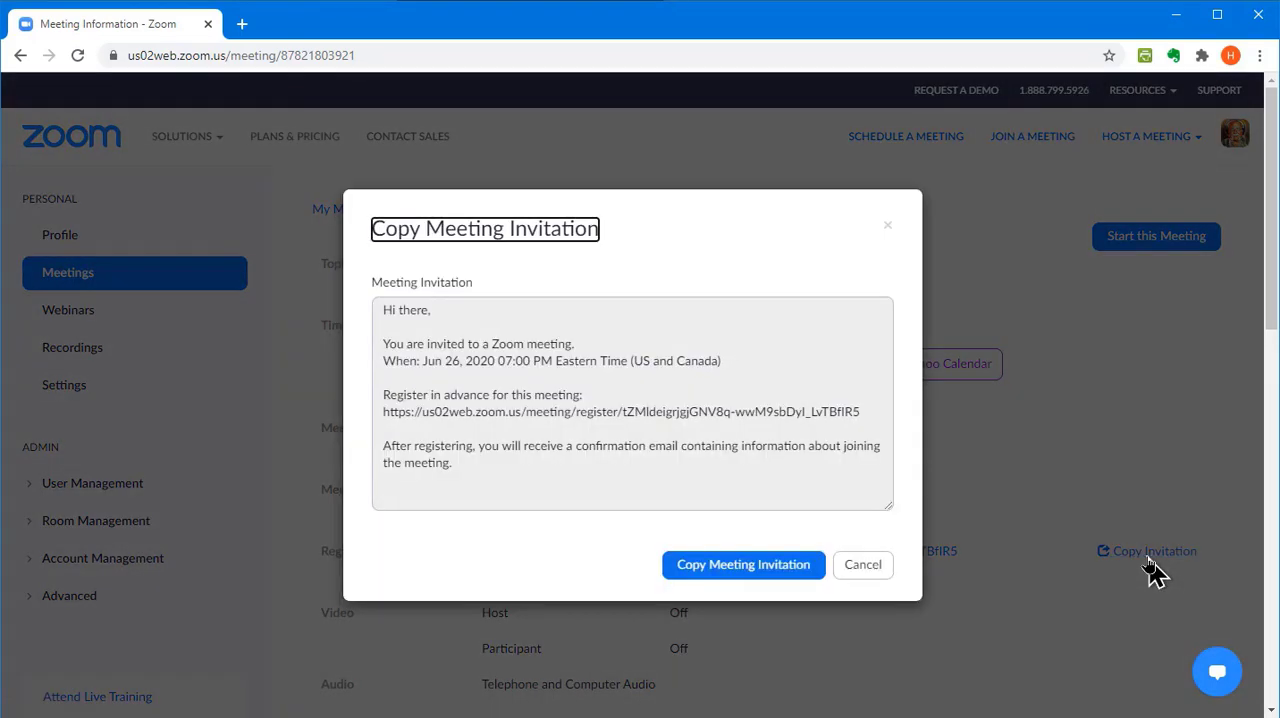
click(862, 566)
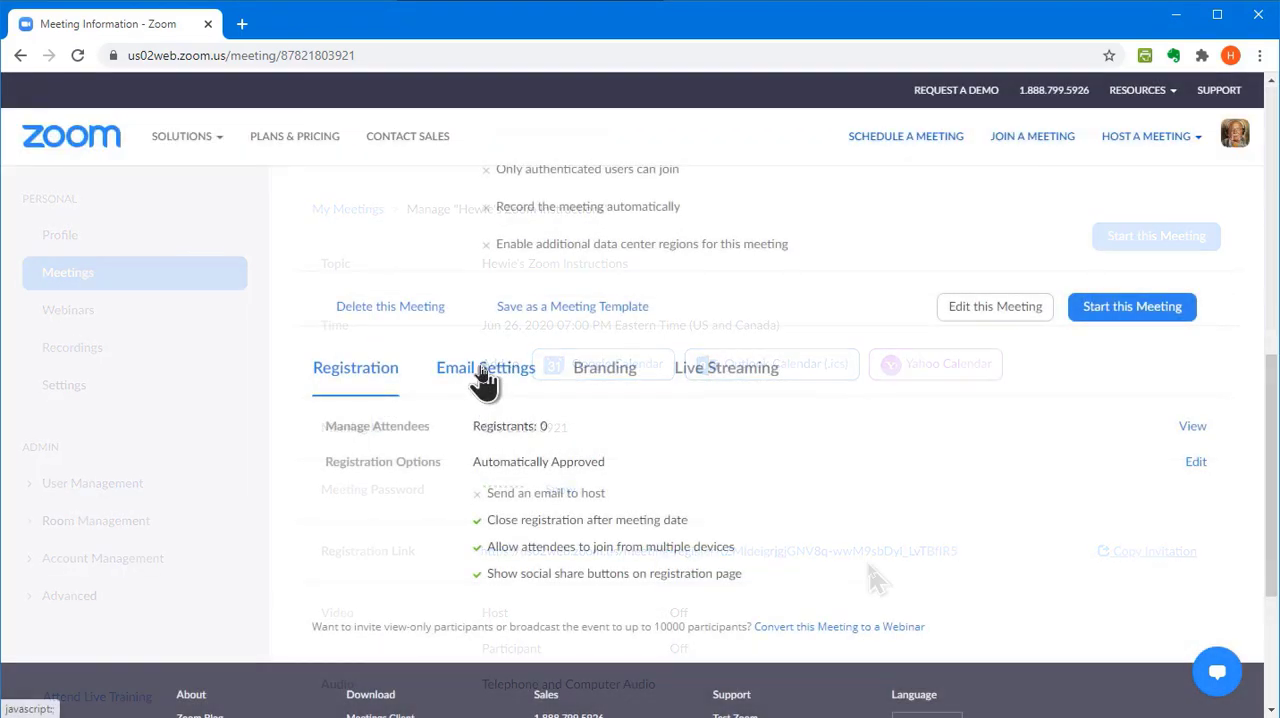
Send the host a preview of the confirmation email to registrants from the meeting's email settings
click(486, 372)
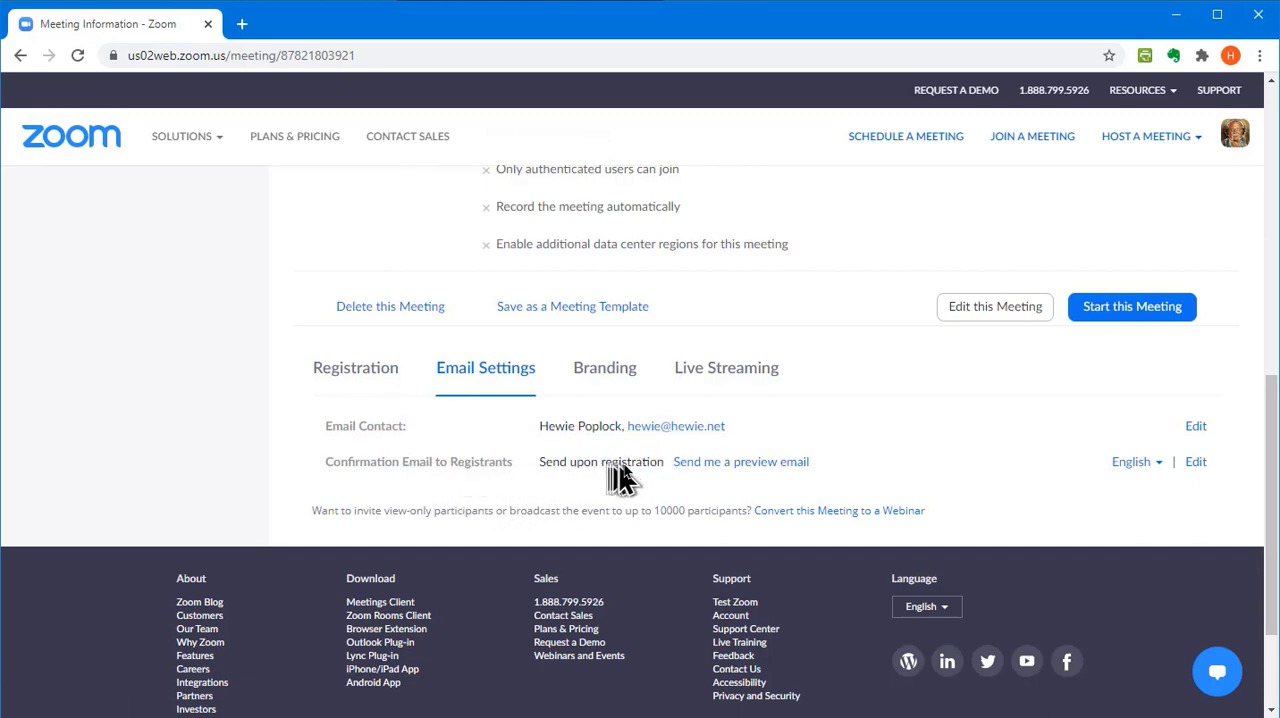
click(753, 470)
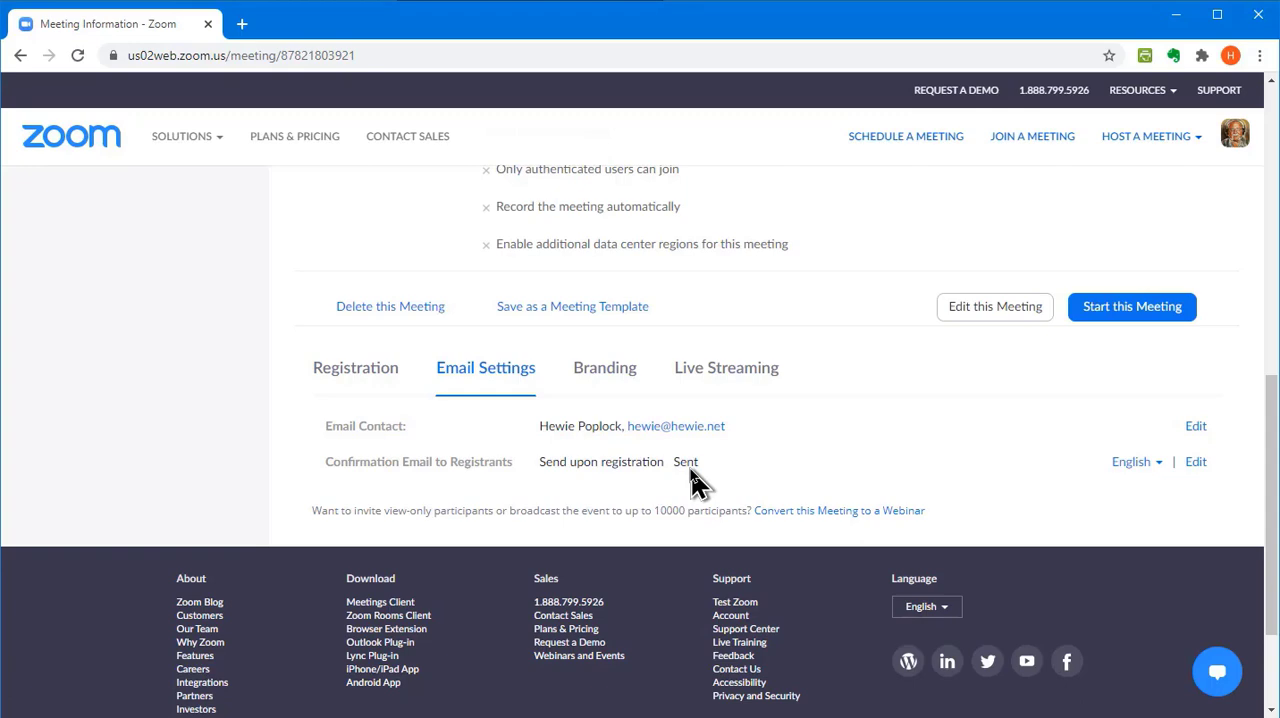
Open the registrants' confirmation email for editing and examine its subject, body, join details and custom text areas
click(1196, 463)
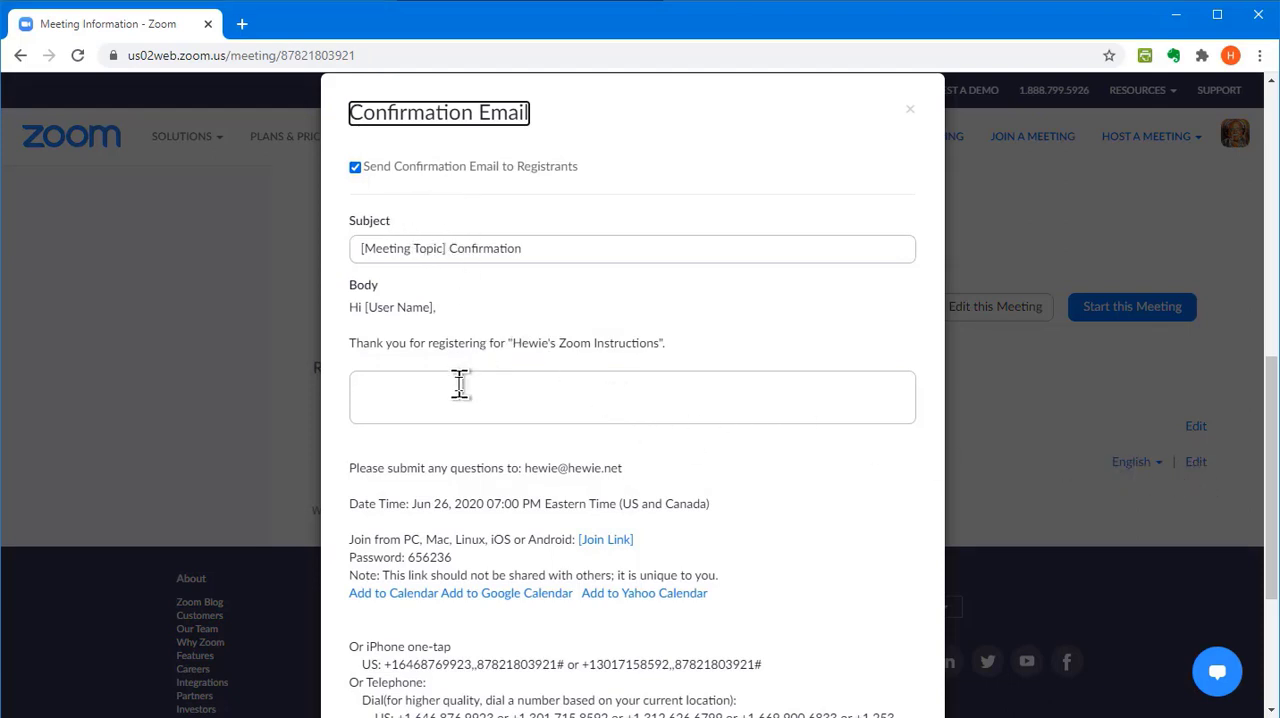
scroll(460, 385, down, 2)
scroll(548, 570, up, 3)
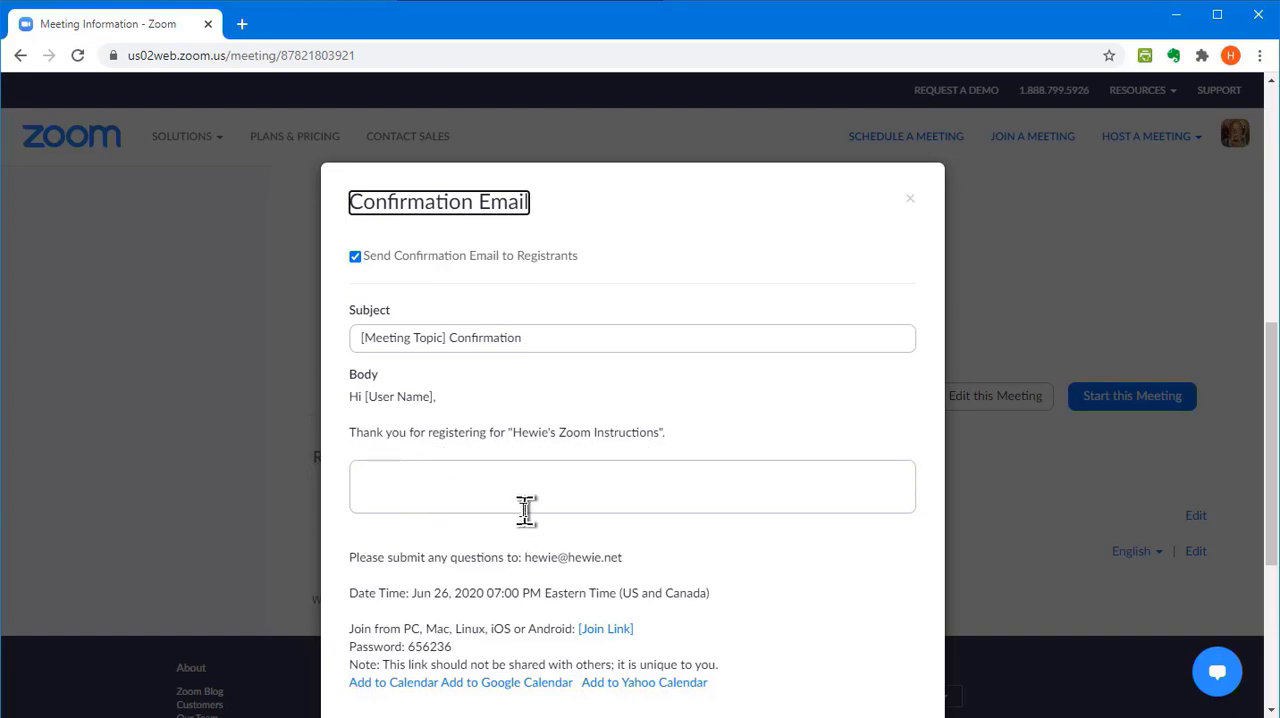
scroll(525, 510, down, 1)
scroll(532, 508, down, 1)
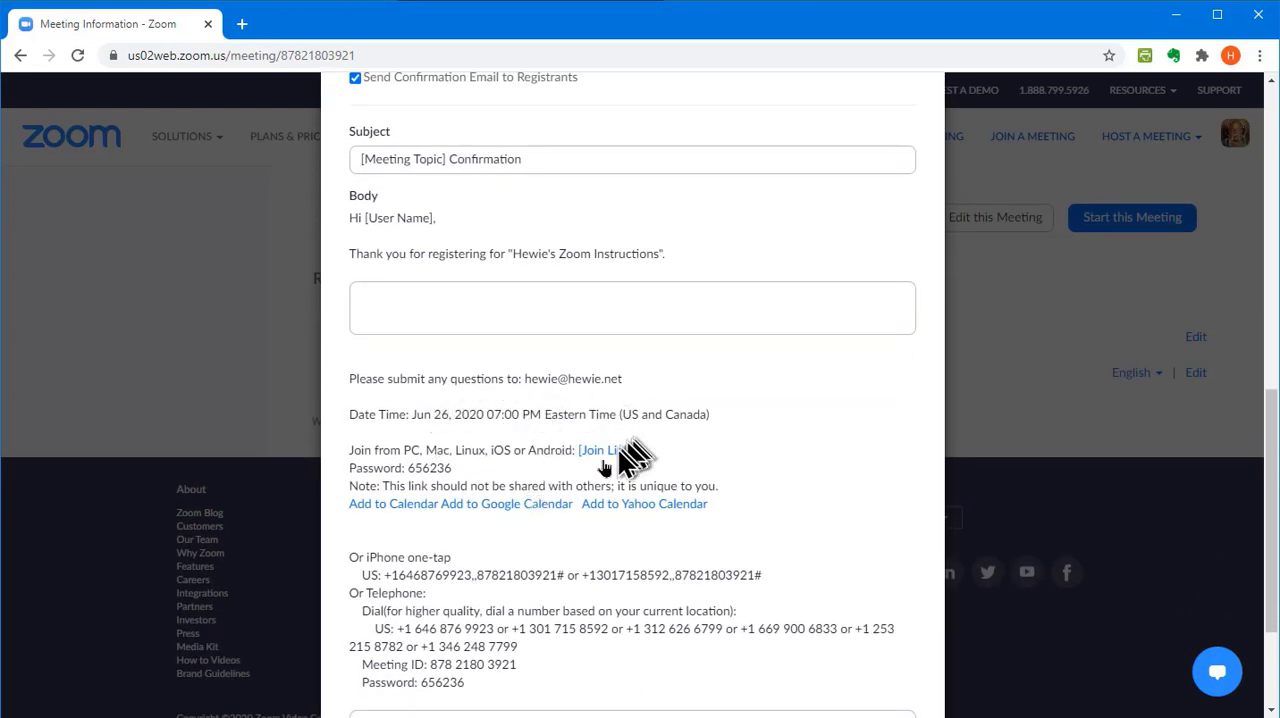
scroll(562, 528, down, 1)
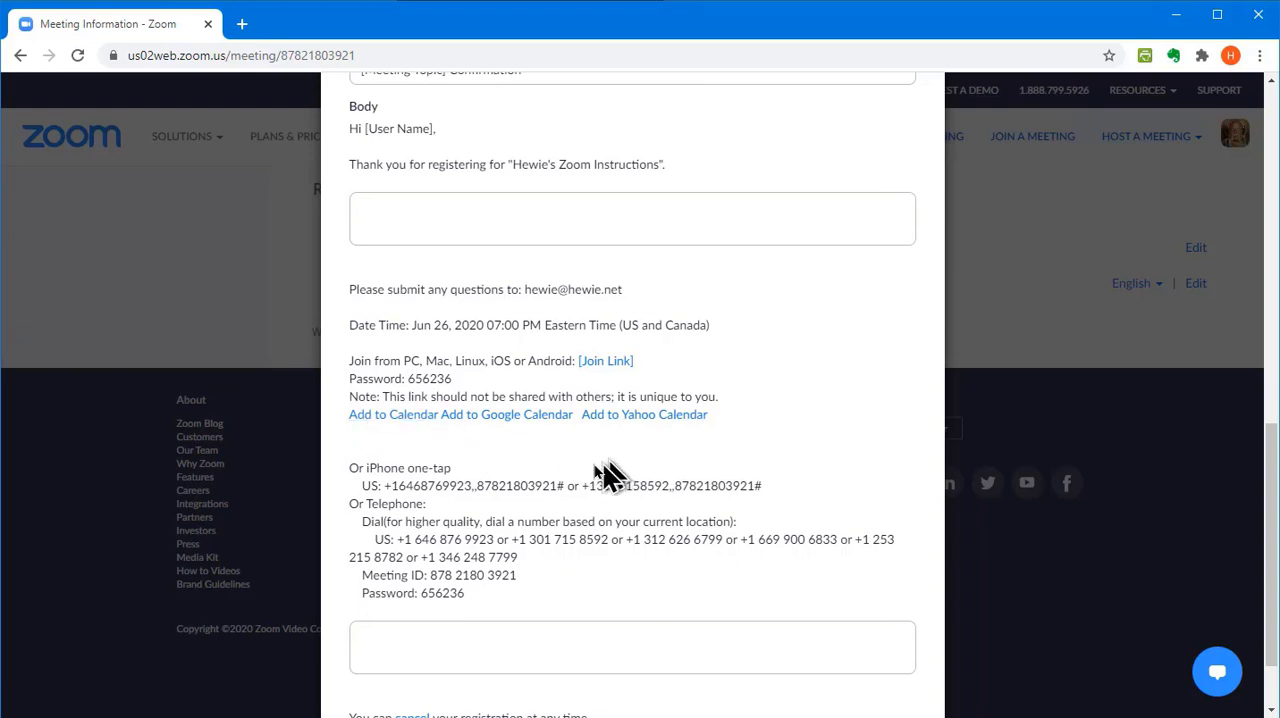
scroll(560, 540, down, 1)
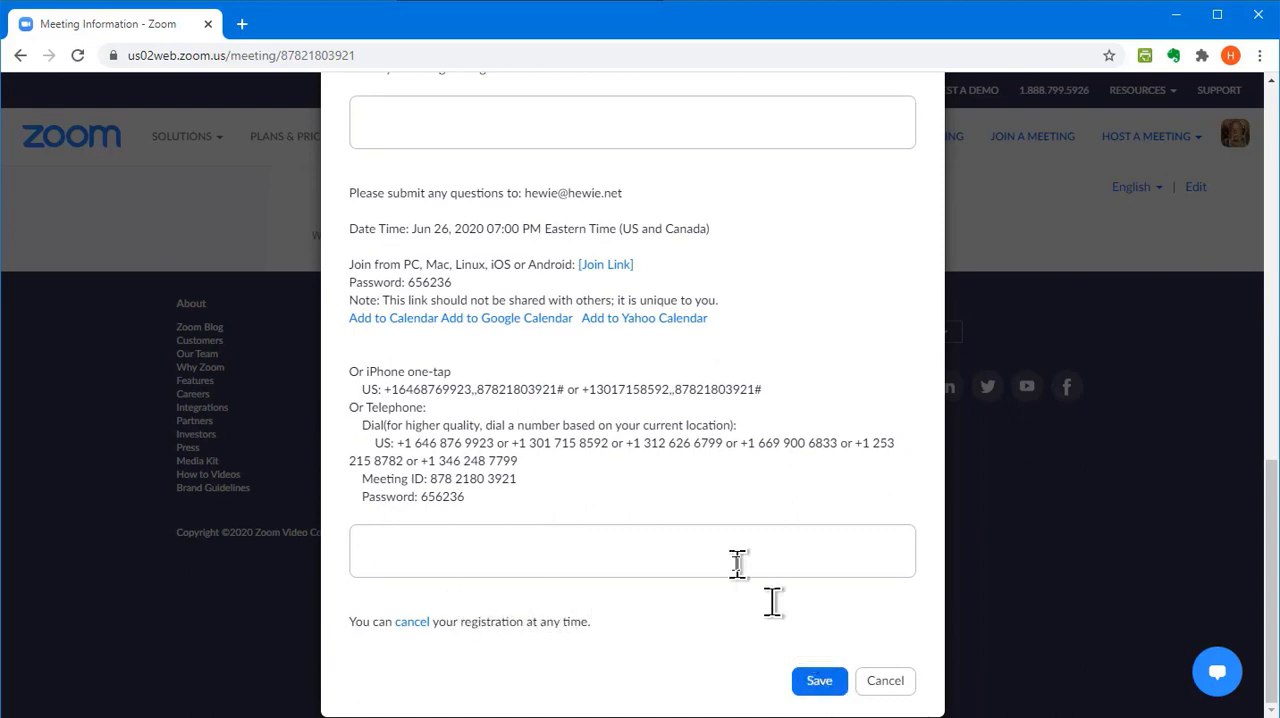
Add the custom text "This will be a great learning experience for you!" below the thank-you line of the confirmation email
scroll(480, 378, up, 2)
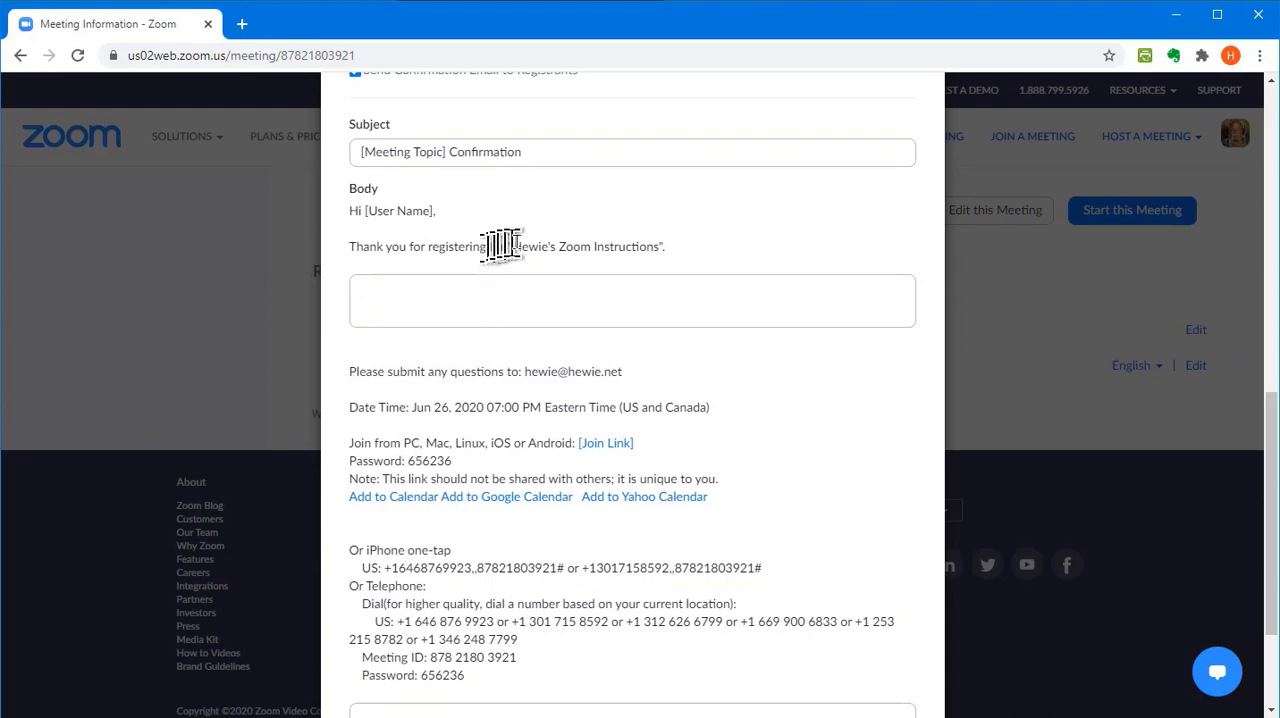
click(366, 288)
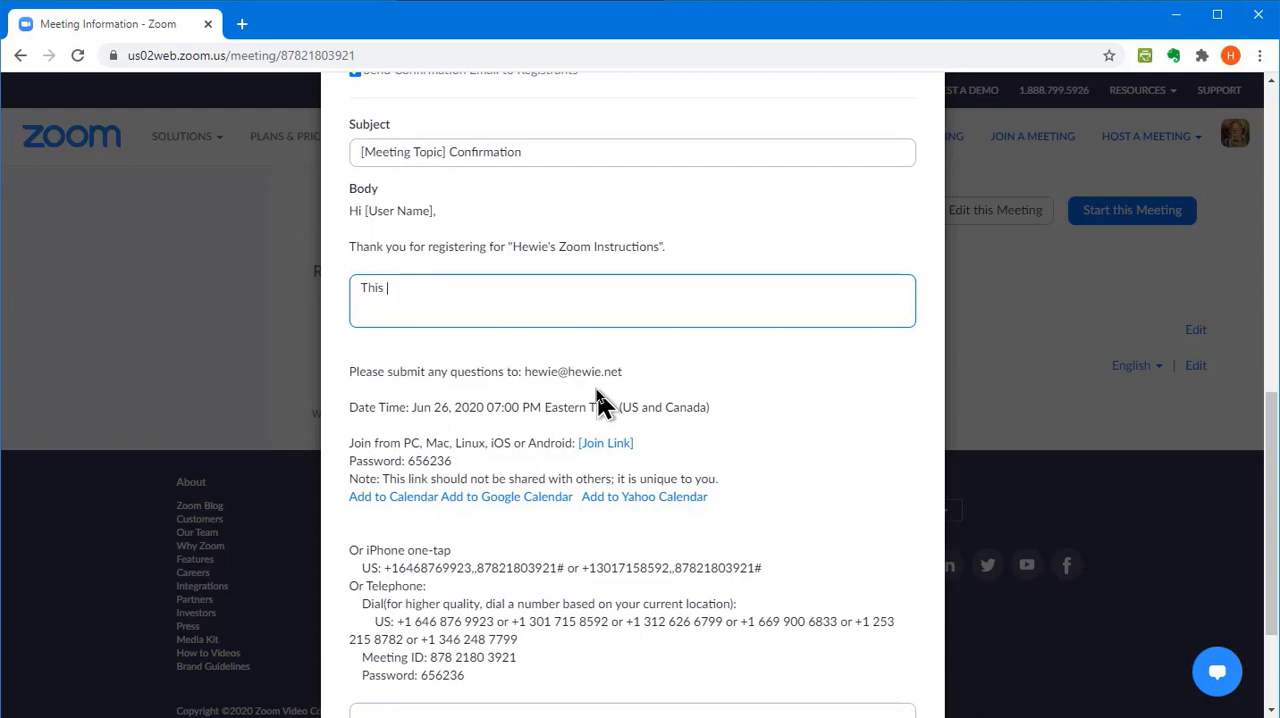
text(This will be a great learning experience for you!)
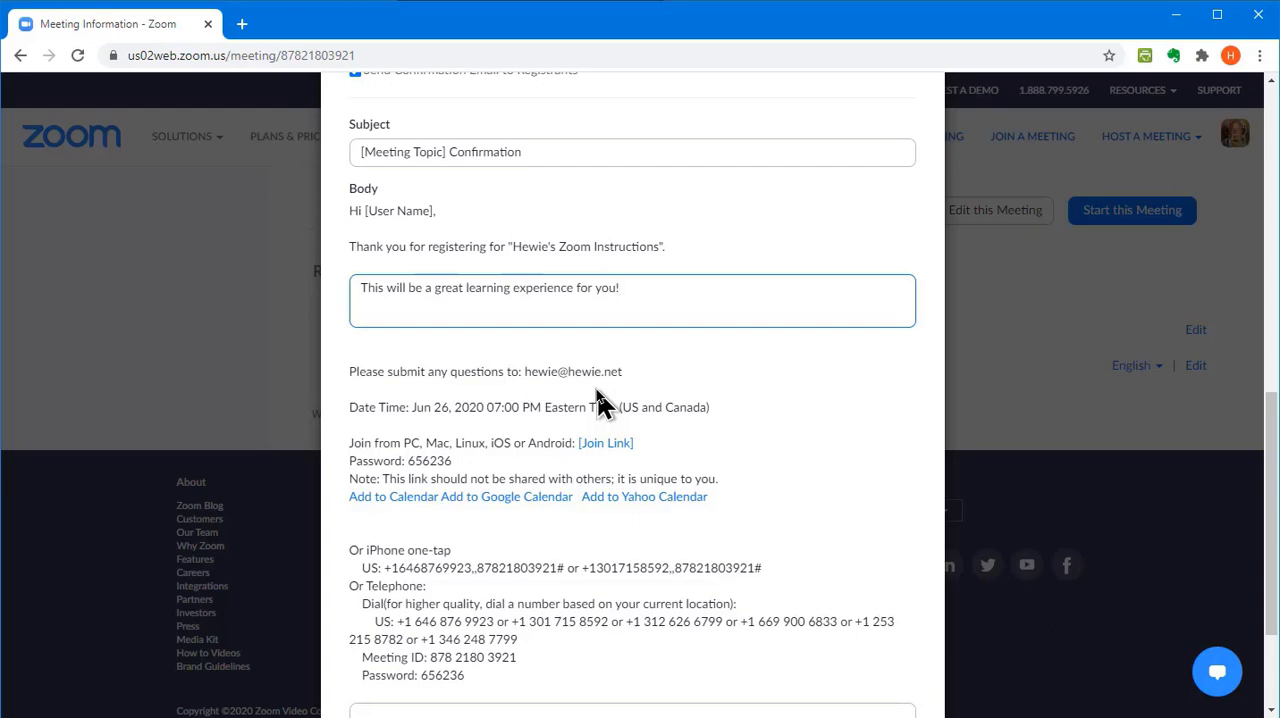
scroll(560, 535, down, 2)
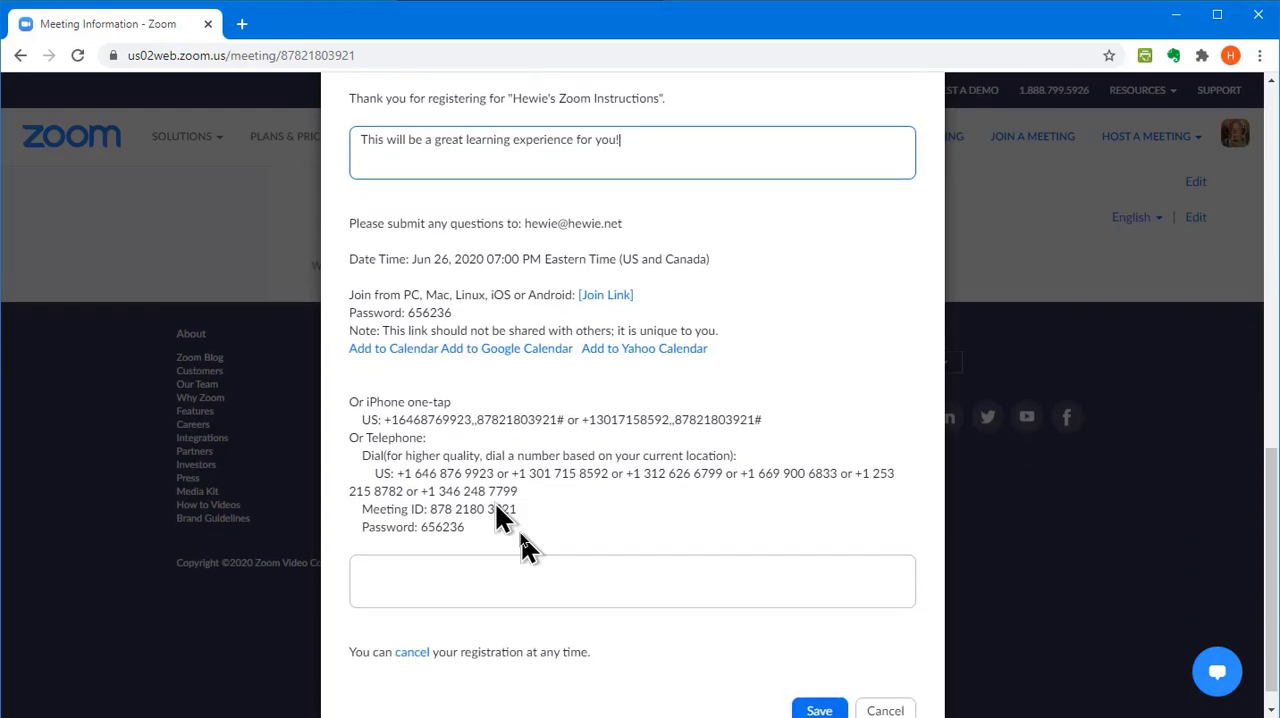
scroll(495, 502, down, 1)
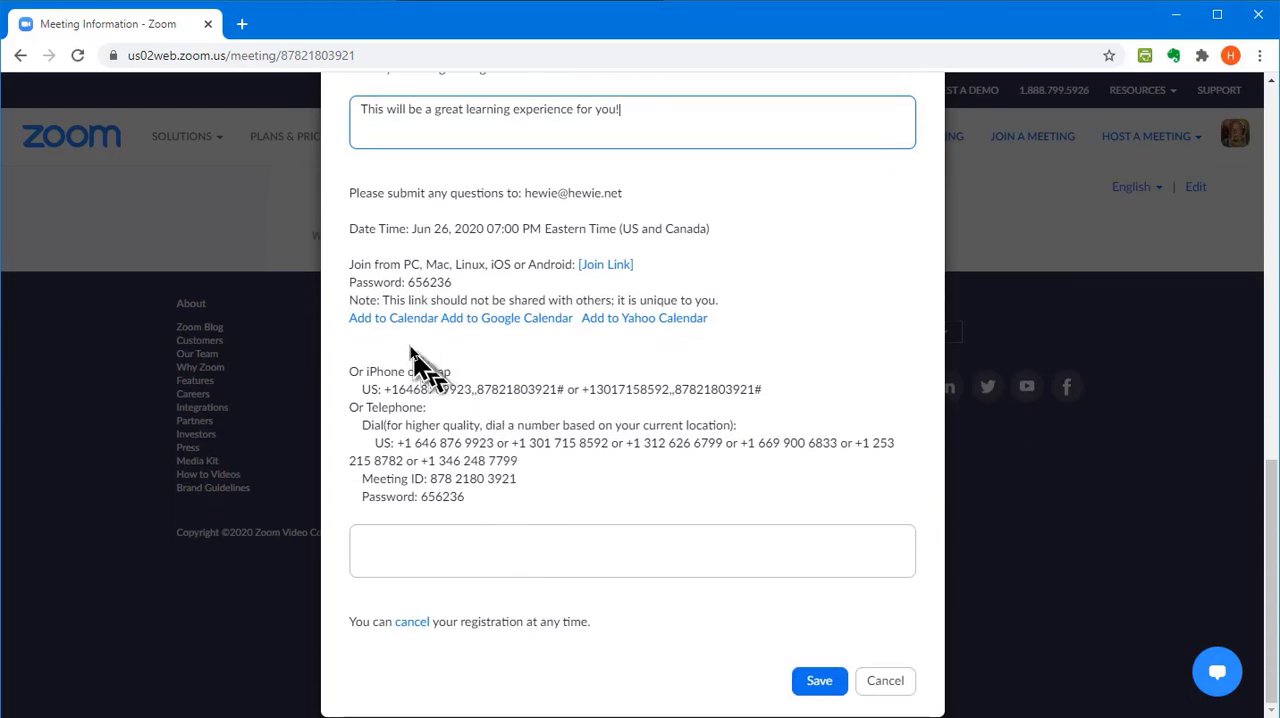
Save the customized confirmation email and check the meeting's contact name and email address without changing them
click(817, 678)
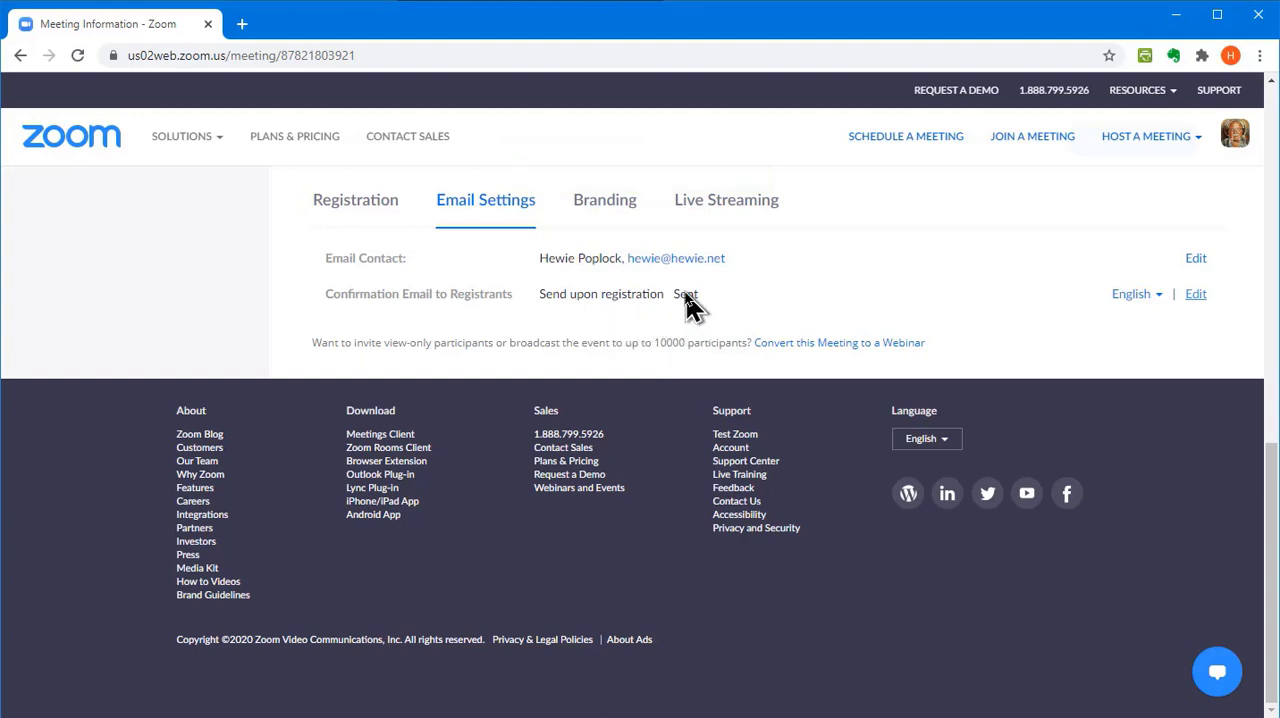
scroll(1195, 450, up, 2)
click(1195, 440)
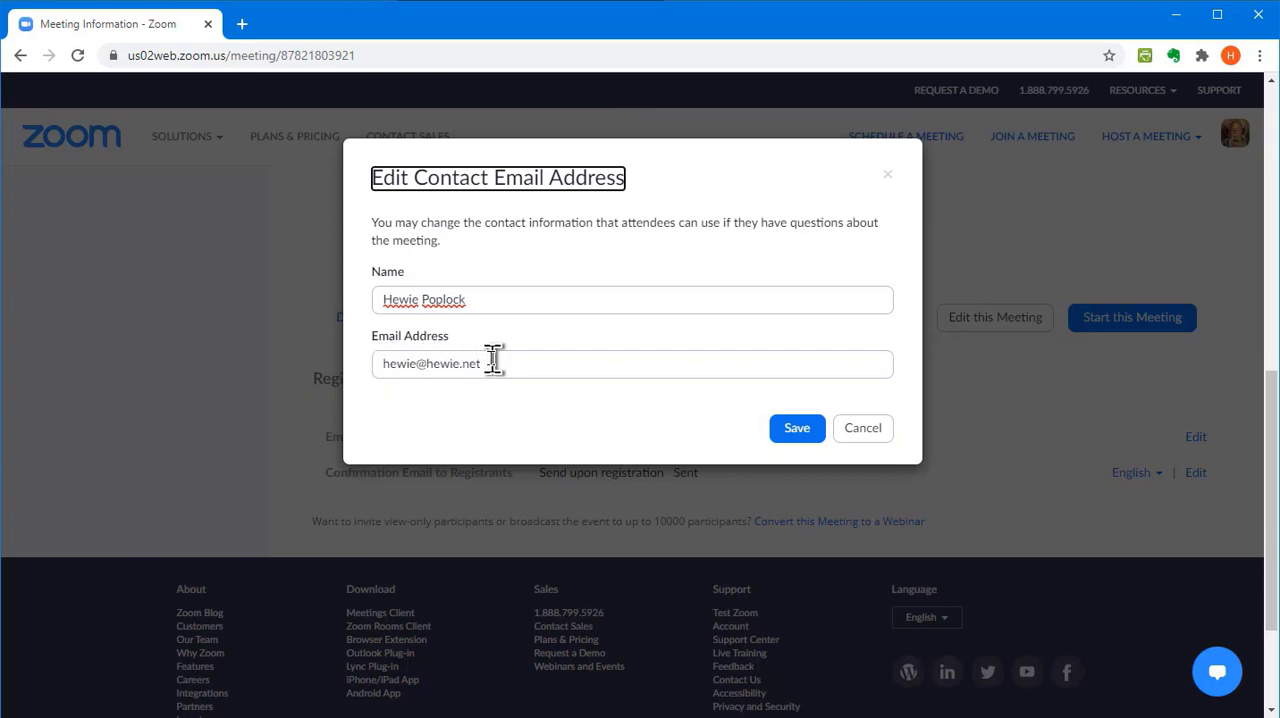
click(855, 430)
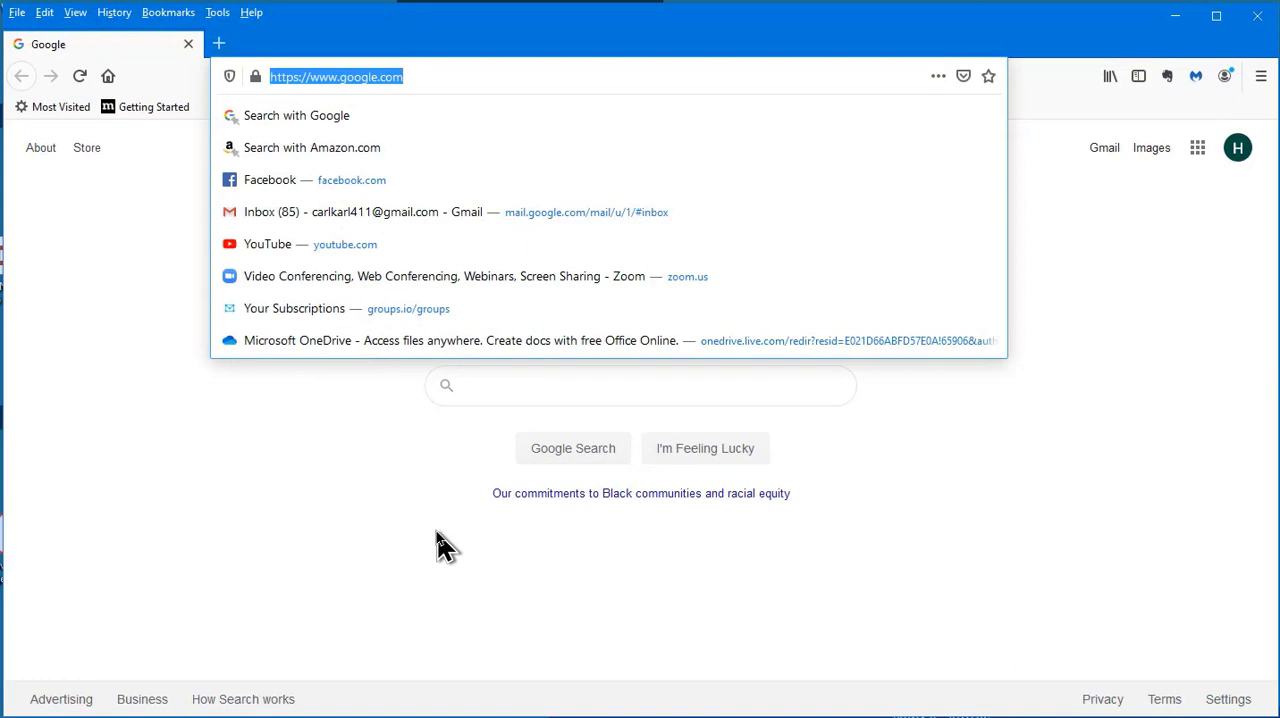
Switch to Firefox and open the meeting's registration page from the copied registration link
key(ctrl+v)
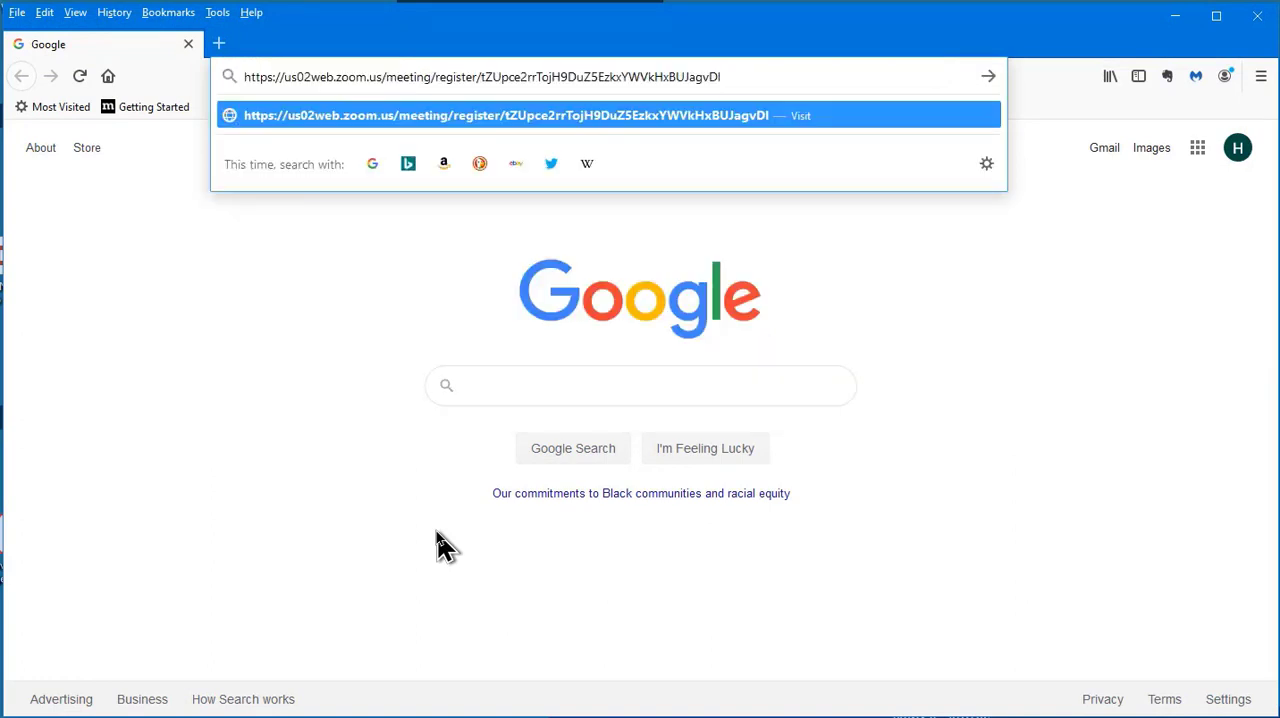
key(Return)
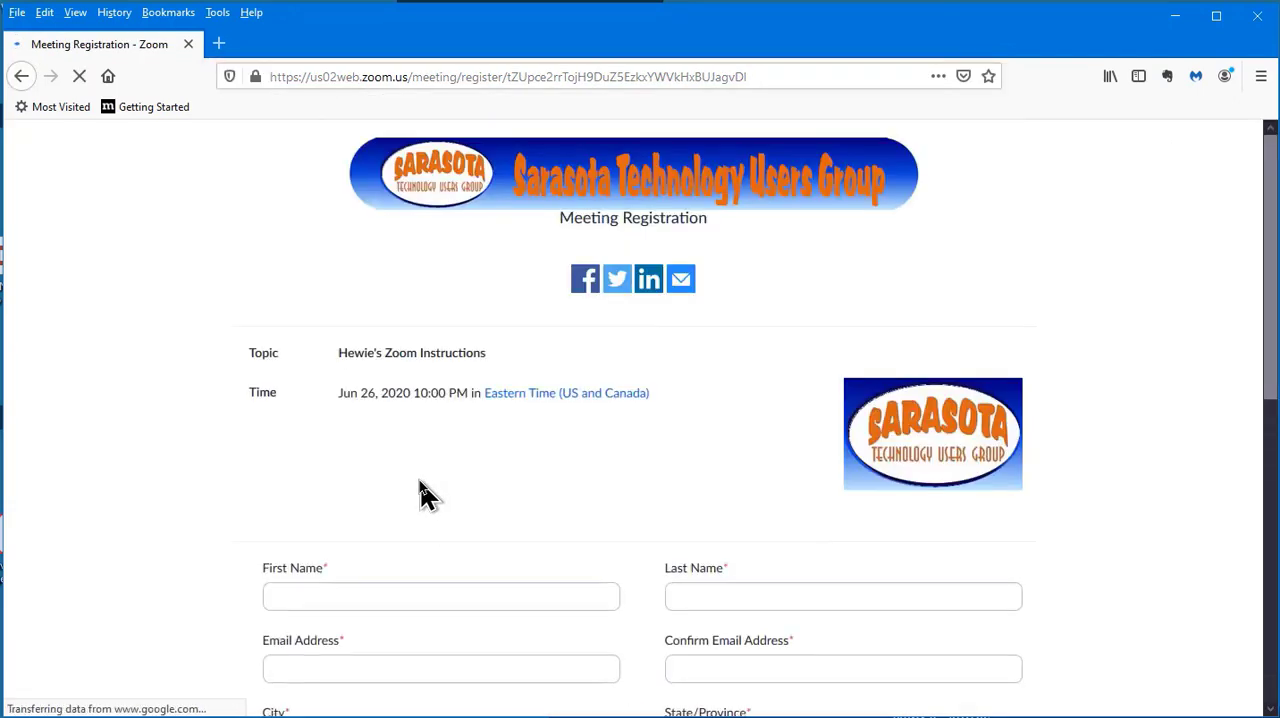
scroll(411, 455, down, 5)
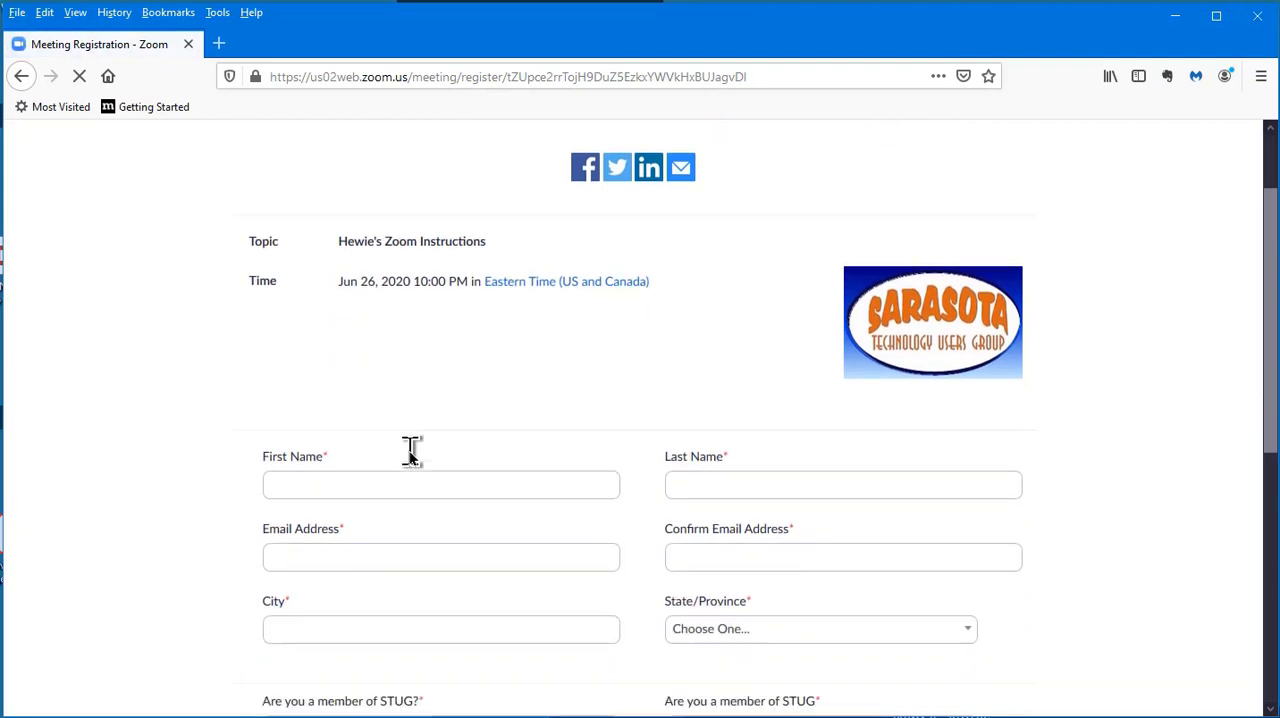
Fill in the test registrant's first name, last name, email address and email confirmation
click(320, 322)
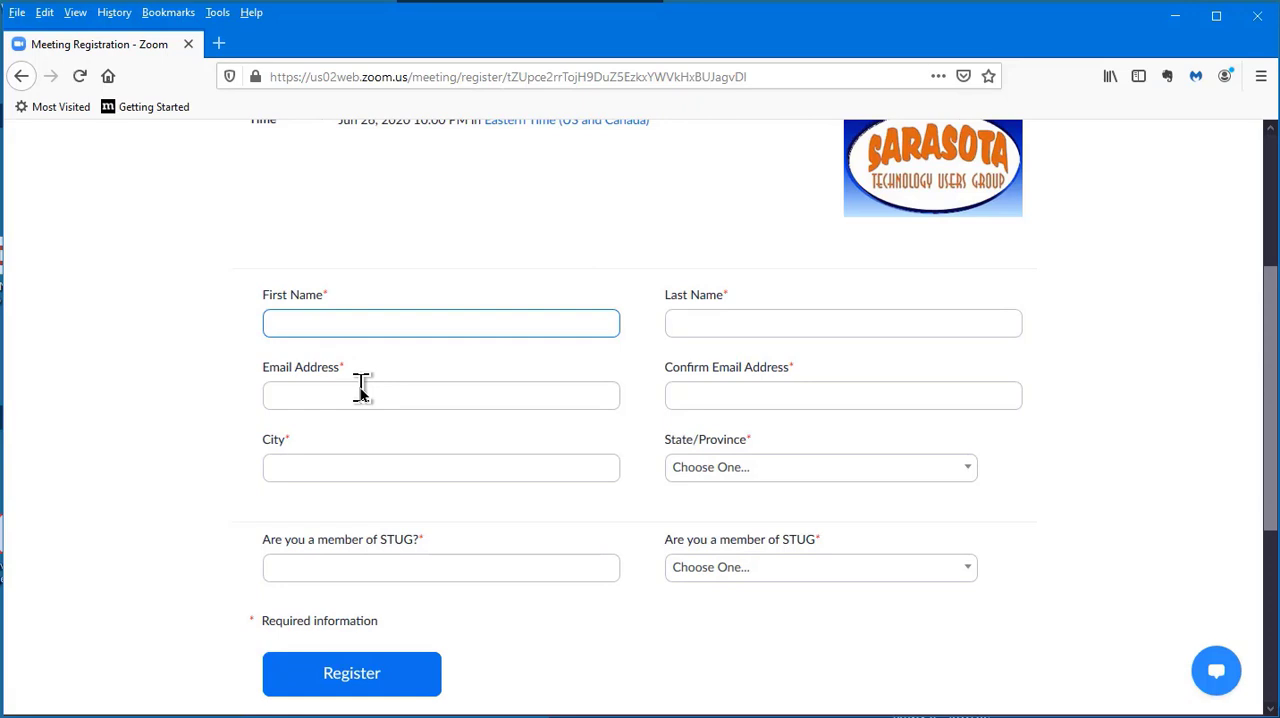
key(Tab)
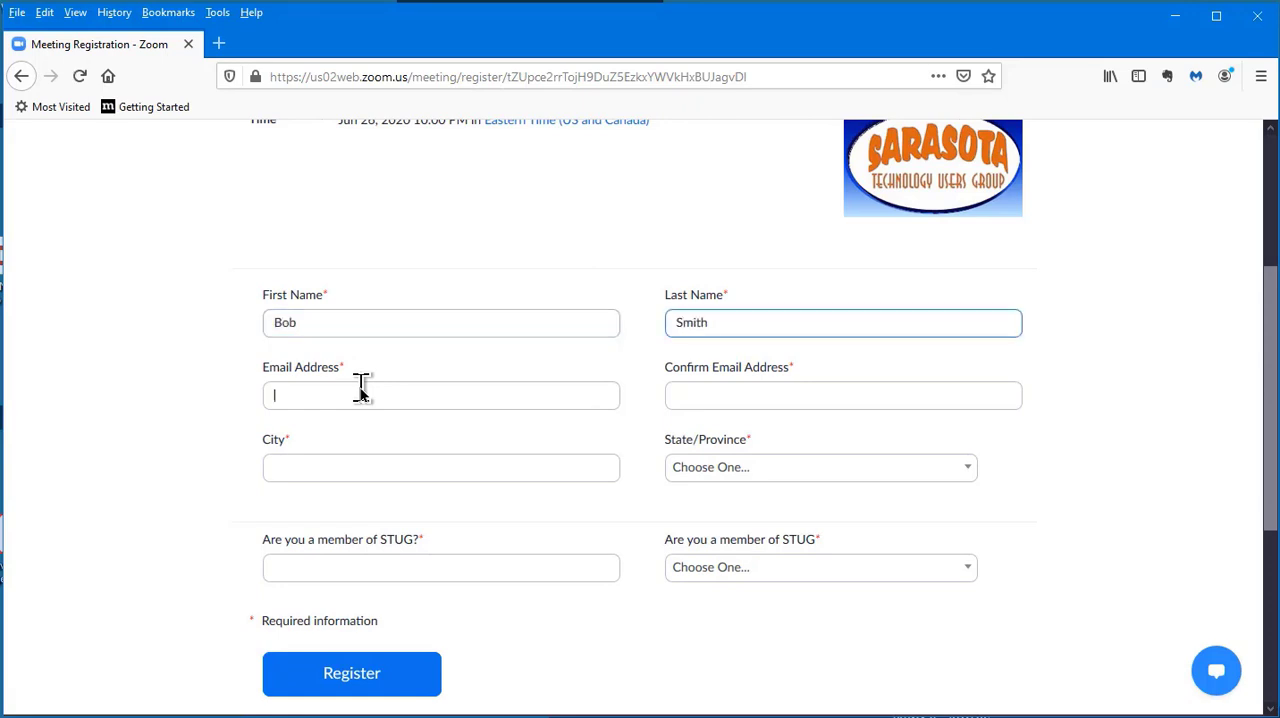
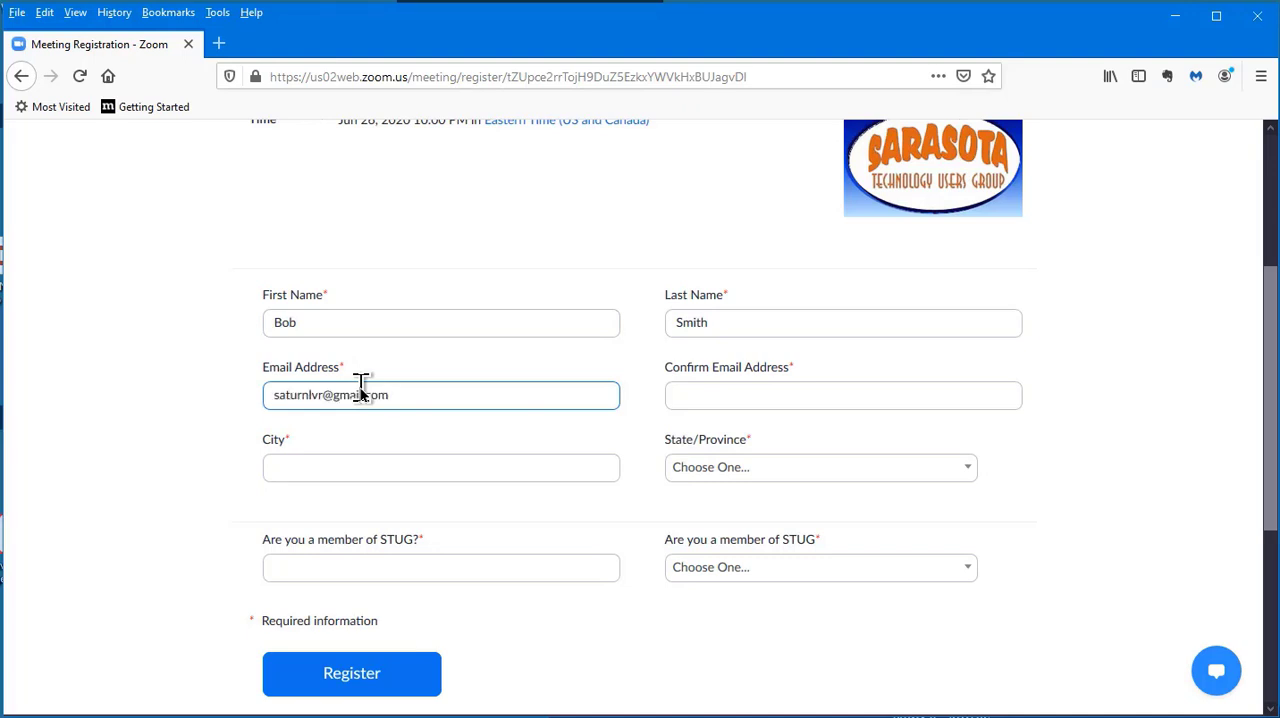
key(Tab)
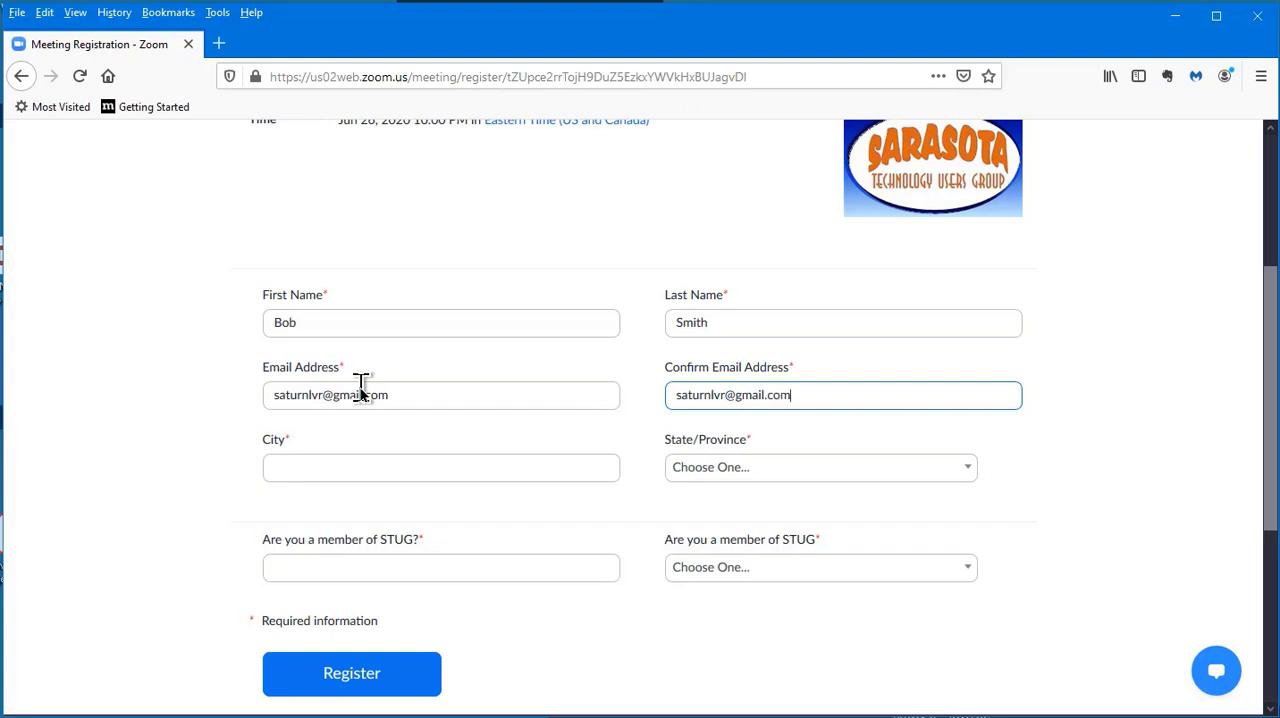
Enter Venice as the registrant's city and choose Florida as the state
click(334, 466)
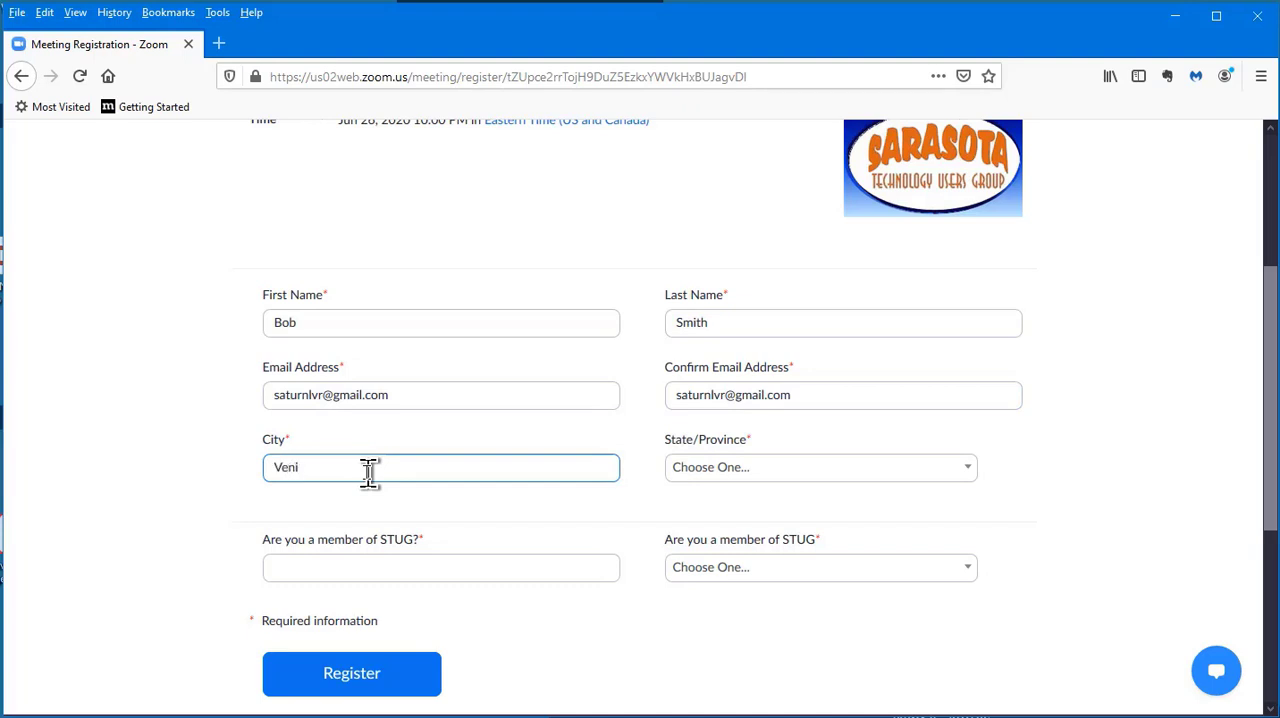
click(719, 467)
scroll(714, 585, down, 3)
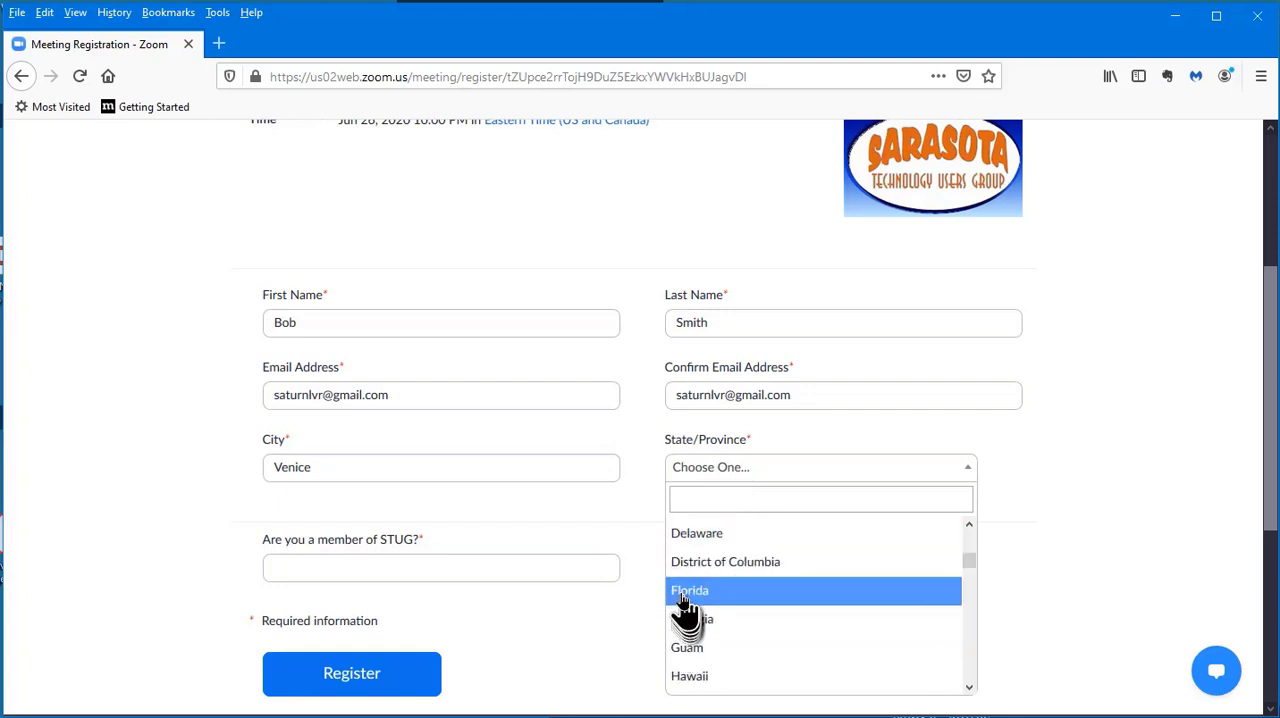
click(689, 592)
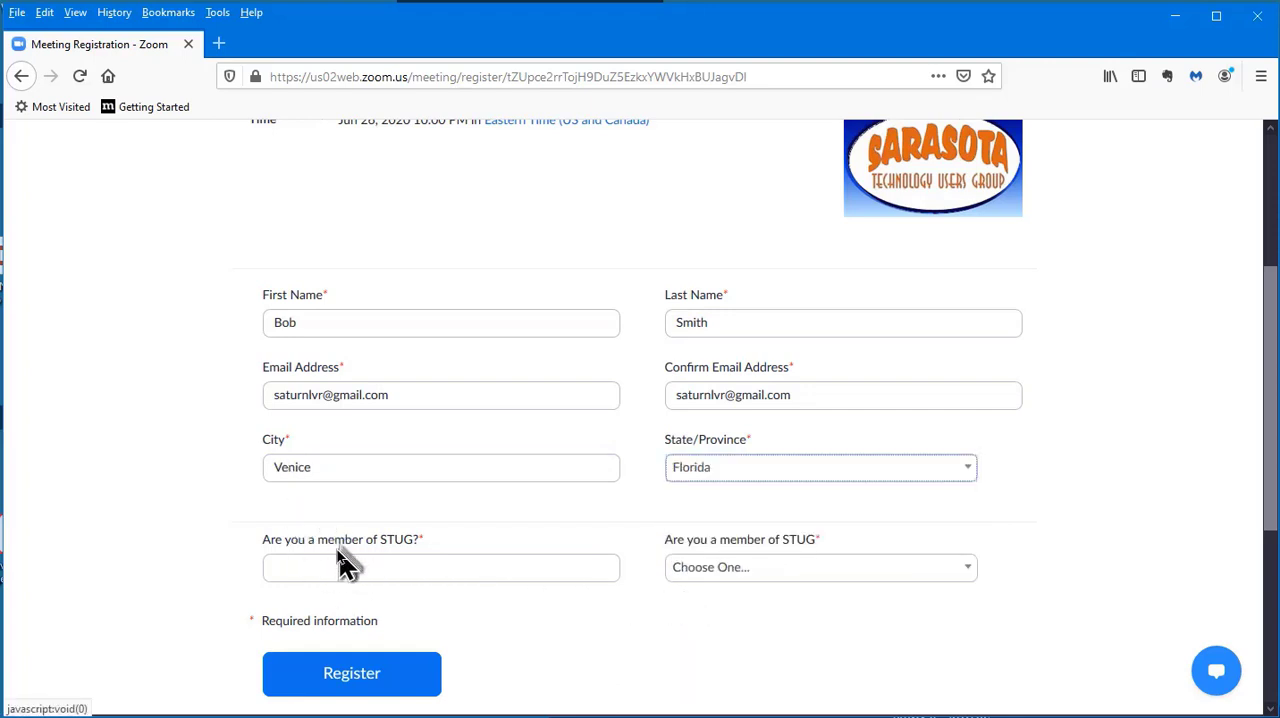
Answer the STUG membership questions with "No" and "My membership expired", and submit the registration
click(331, 565)
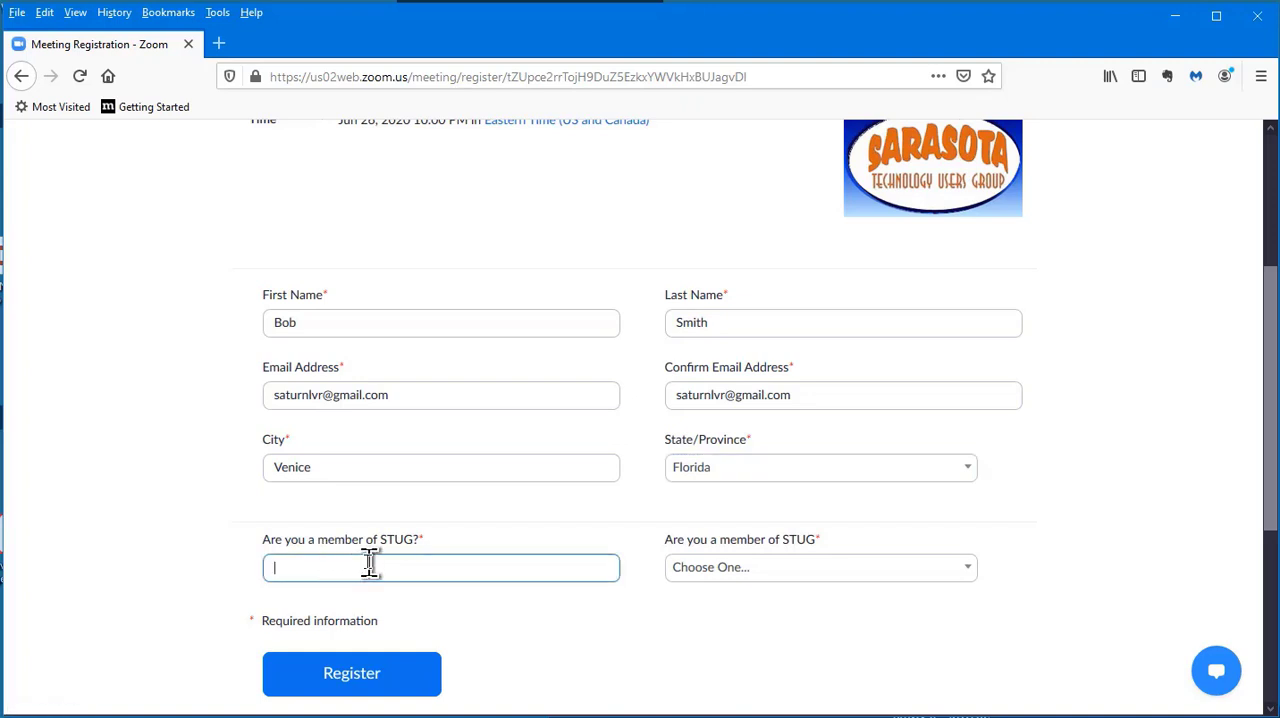
click(731, 572)
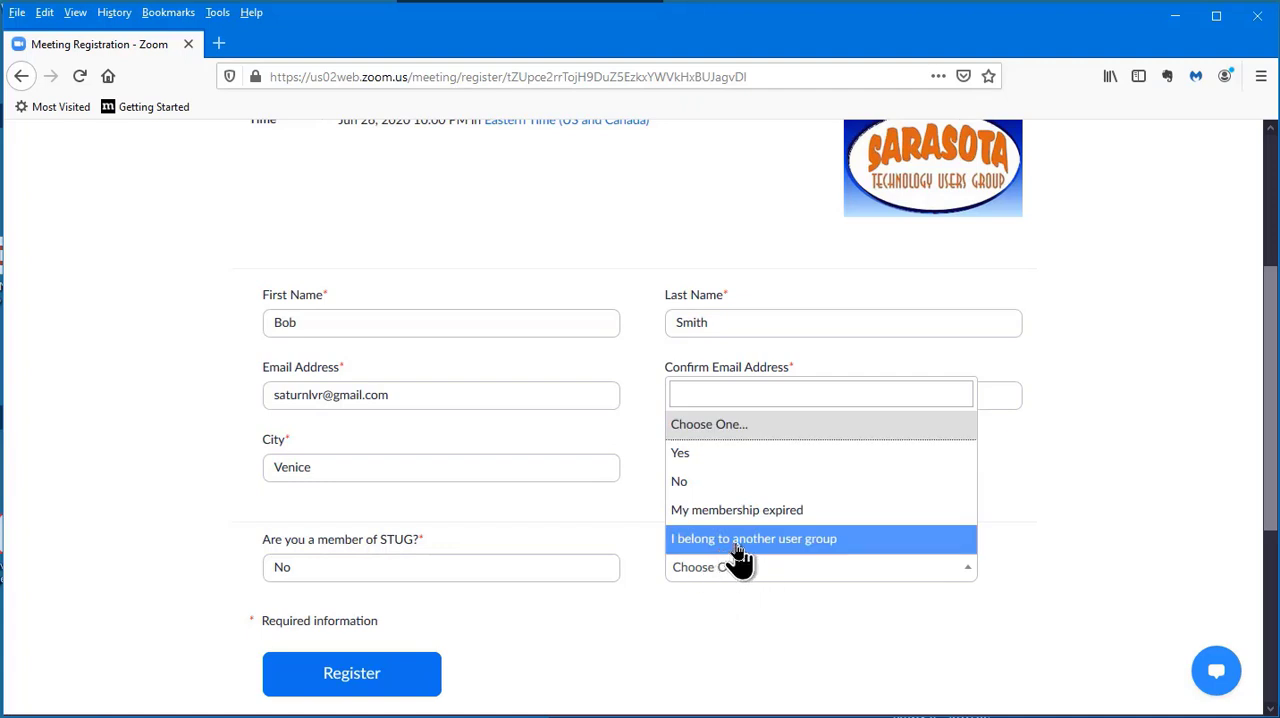
click(720, 512)
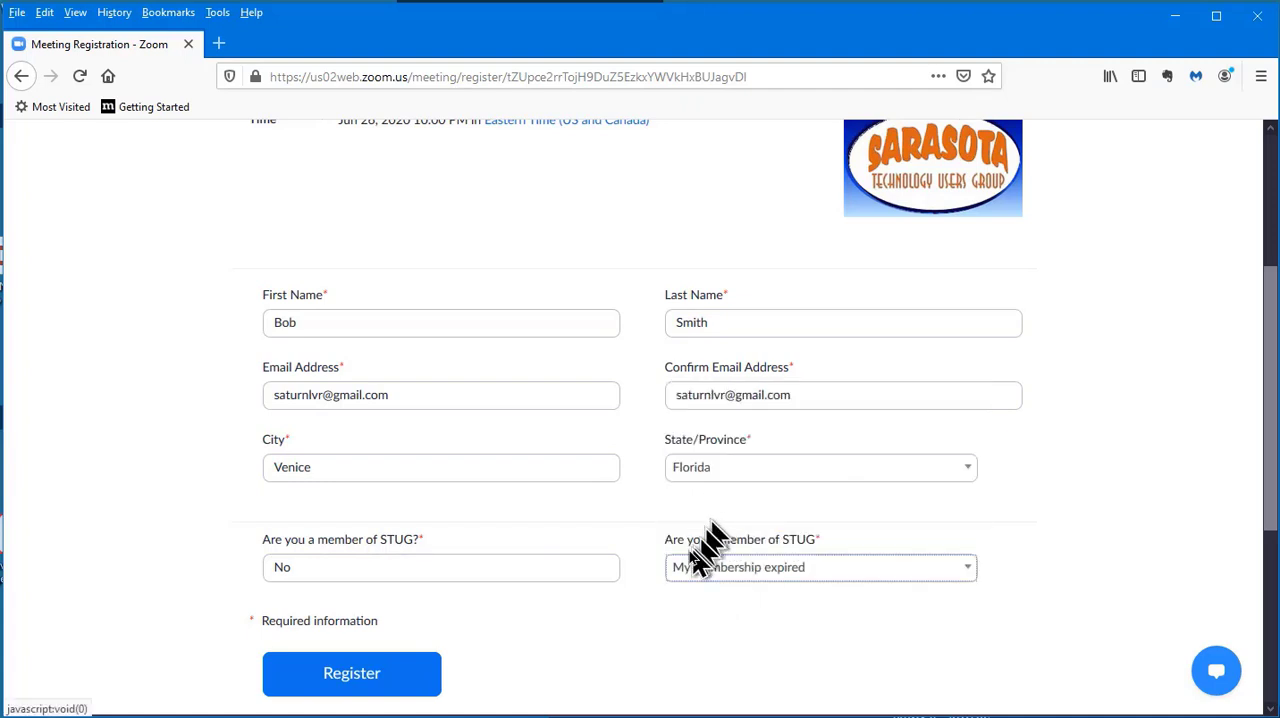
click(352, 675)
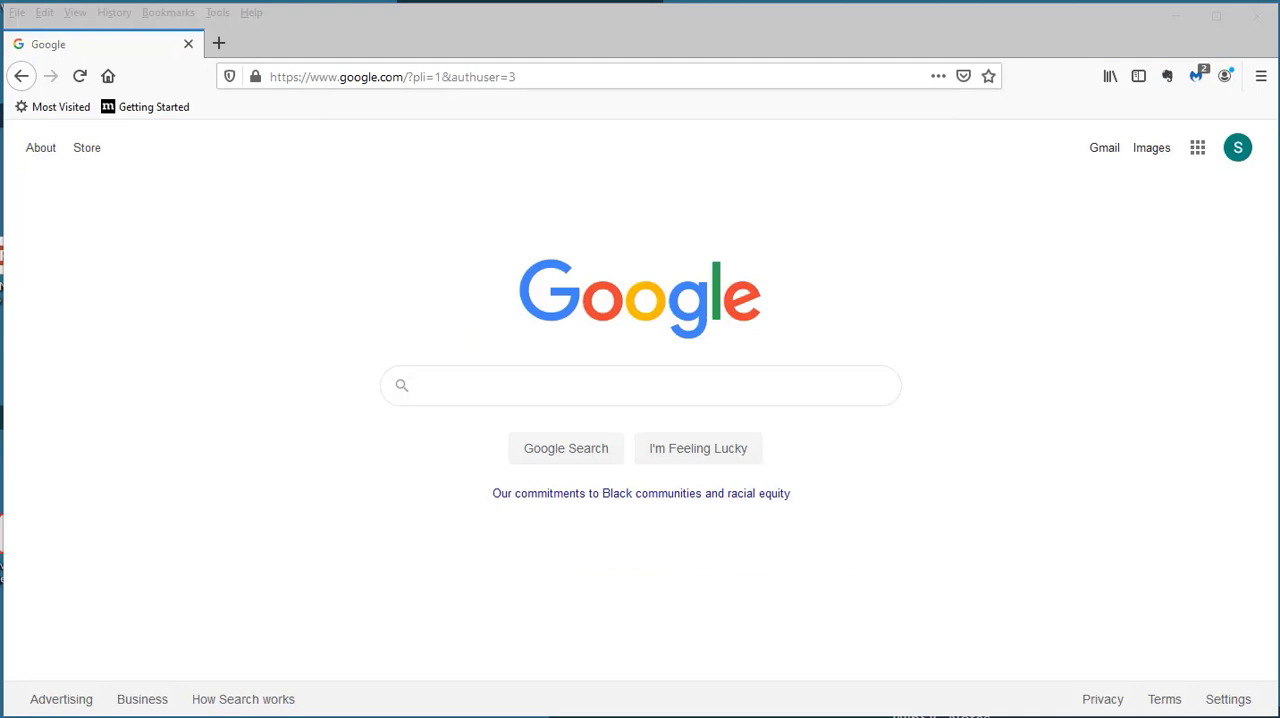
Open the registration confirmation message in the registrant's Gmail inbox and examine its branding, join link and dial-in details
click(1104, 153)
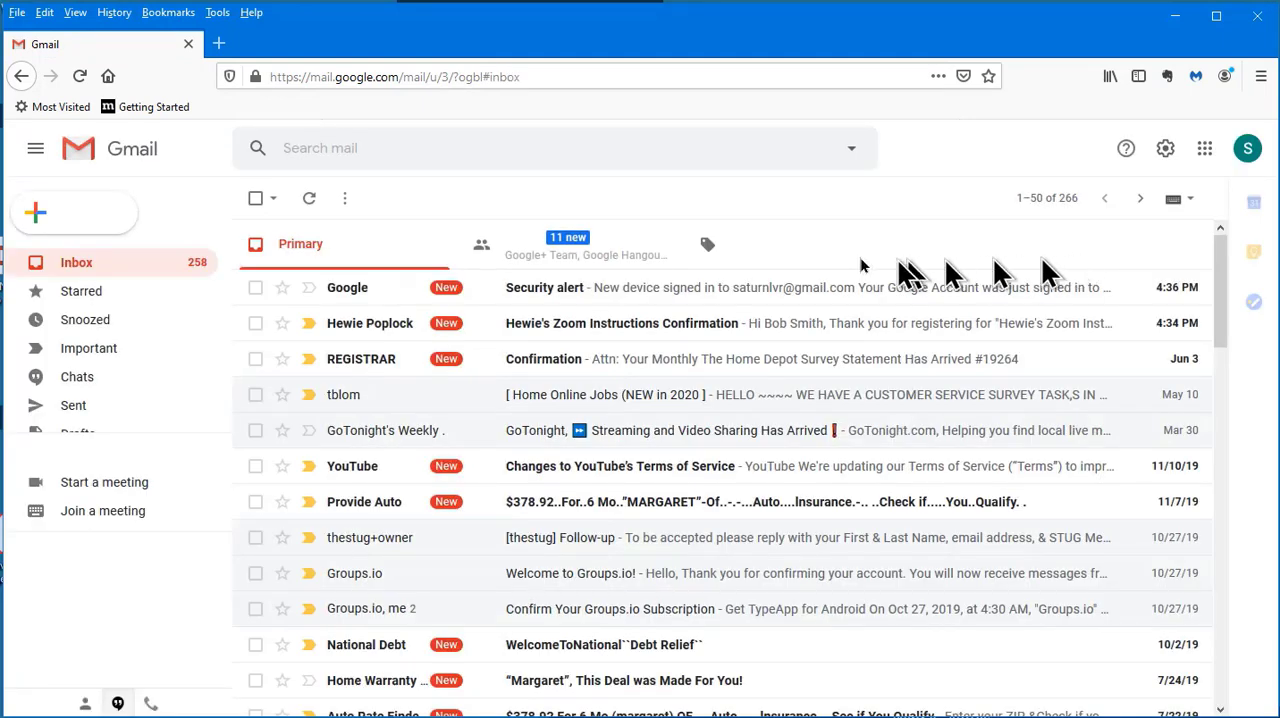
click(586, 340)
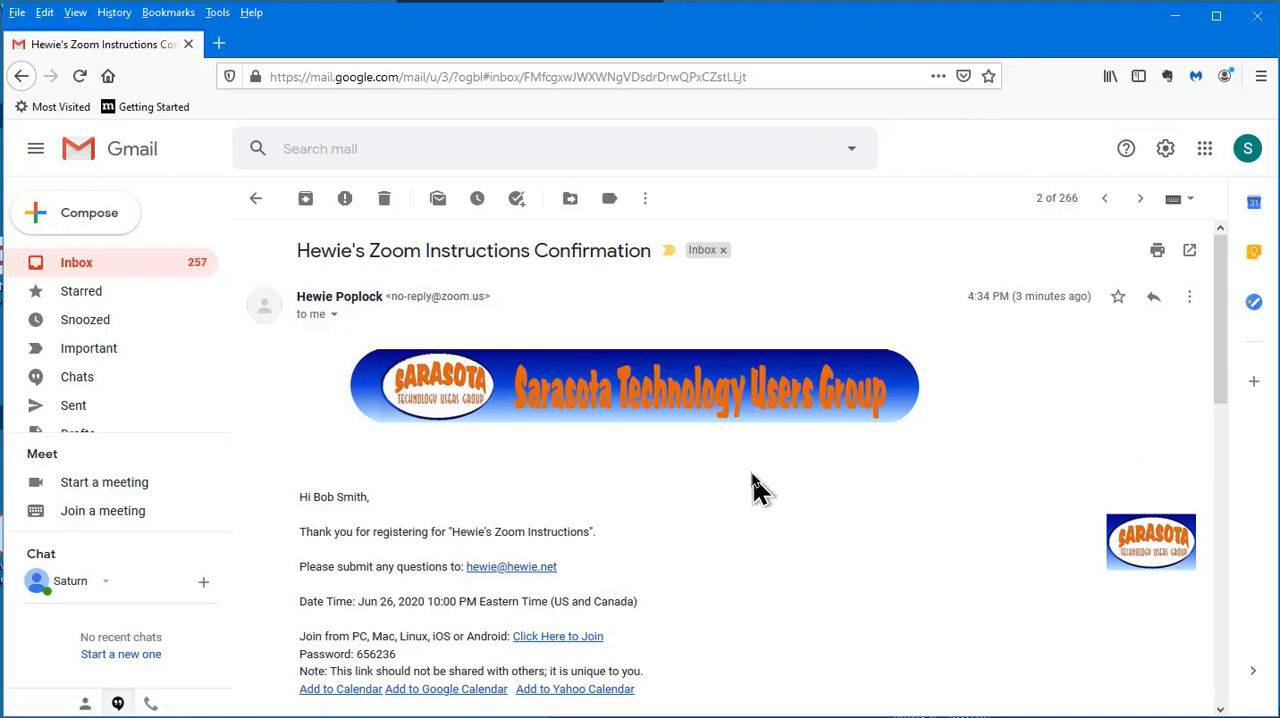
scroll(752, 488, down, 2)
scroll(755, 487, down, 4)
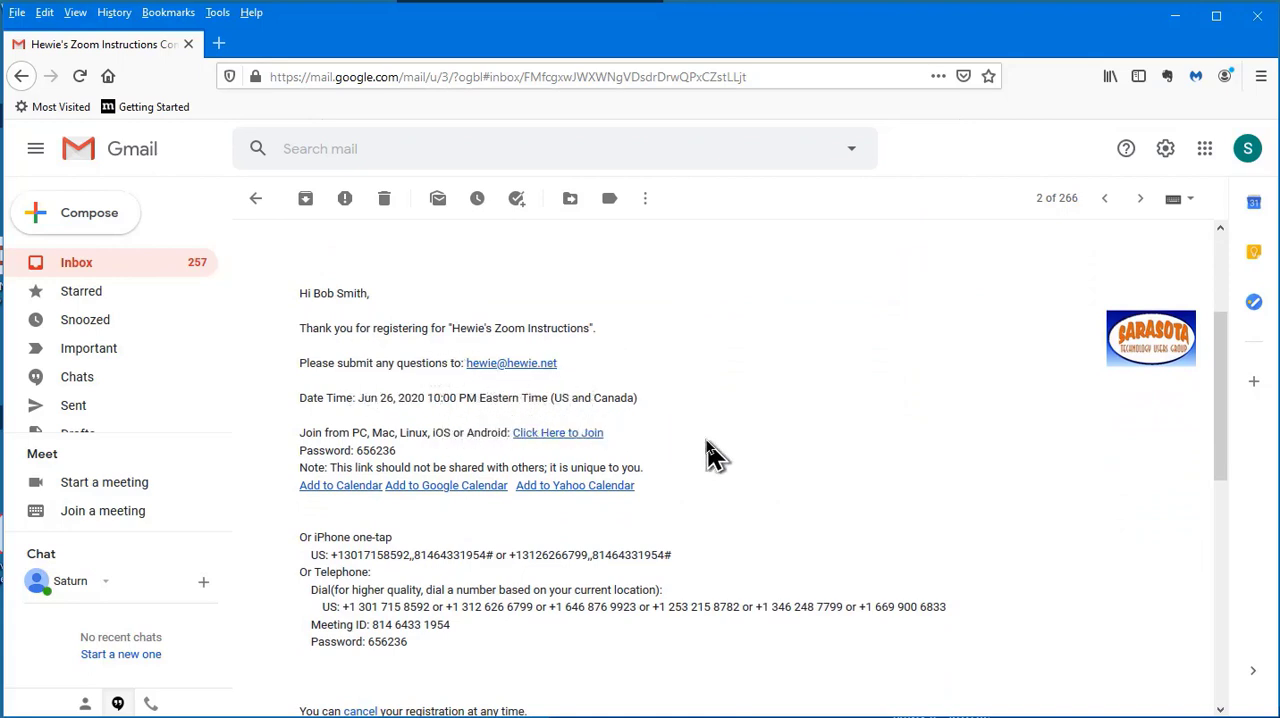
scroll(709, 450, down, 2)
scroll(715, 430, up, 6)
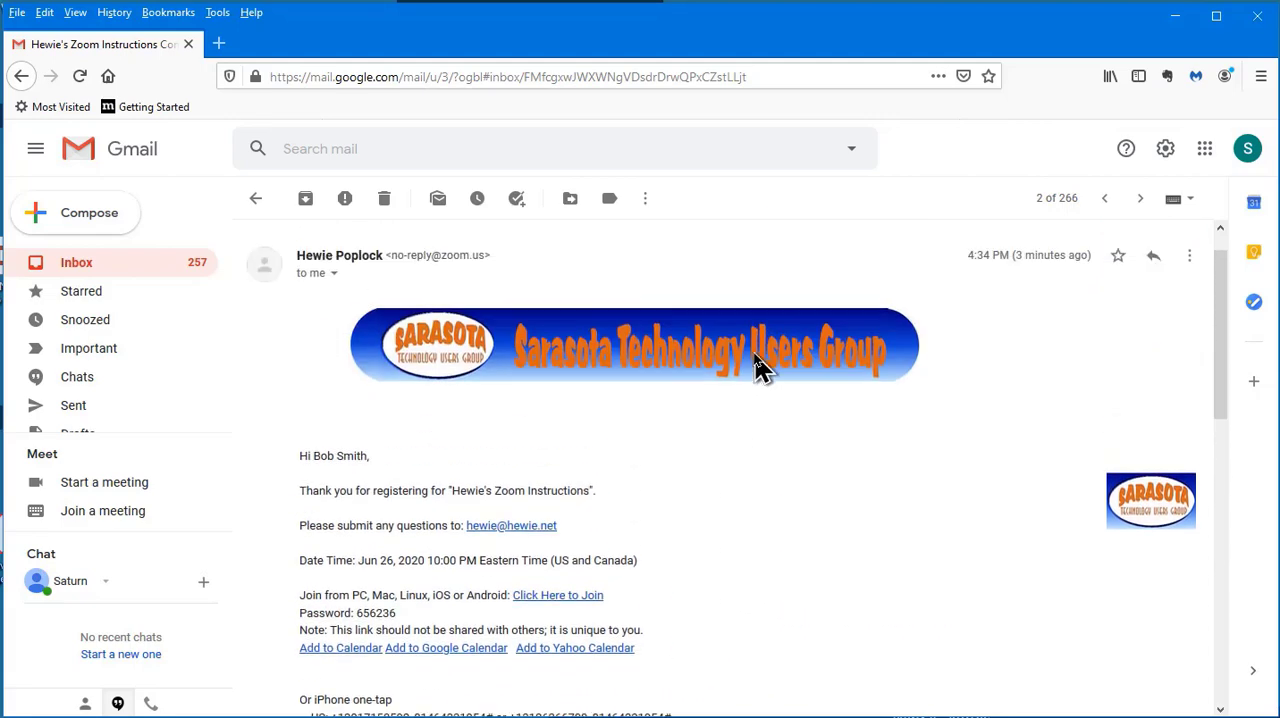
scroll(783, 553, down, 2)
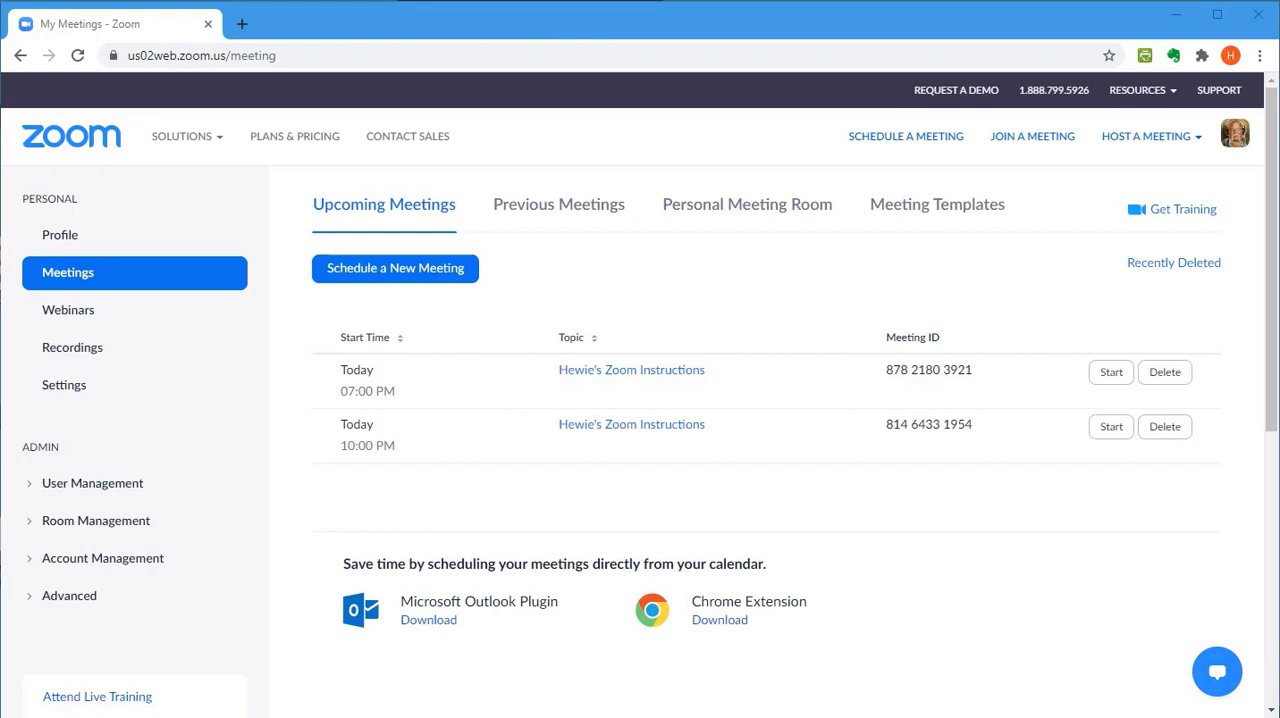
Switch to the Zoom website, open the 10:00 PM upcoming meeting and view its list of registrants
click(626, 428)
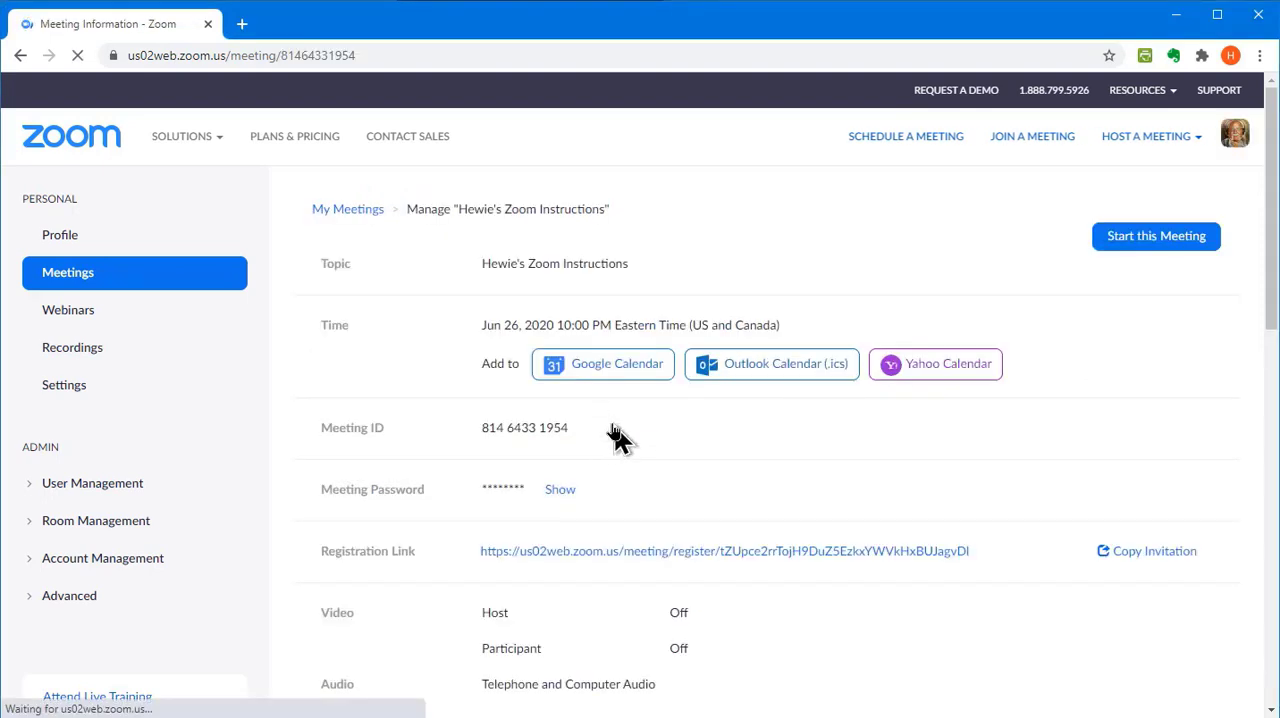
scroll(451, 395, down, 4)
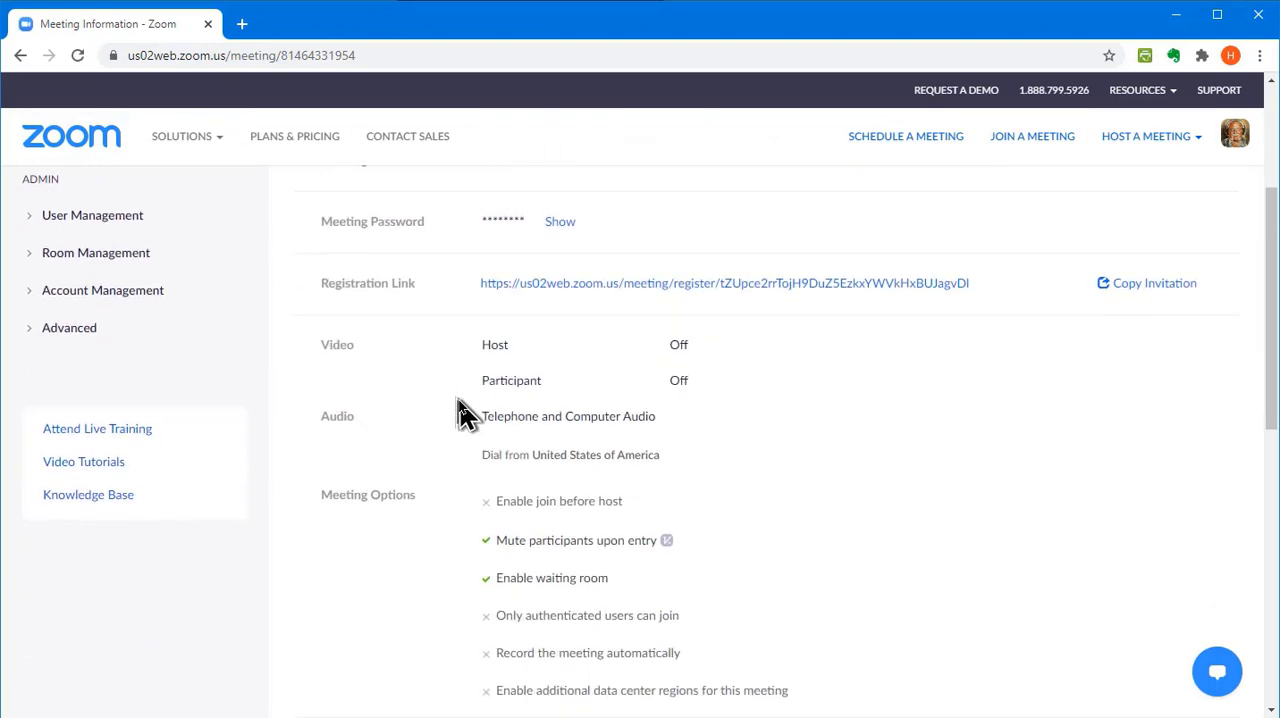
scroll(463, 415, down, 4)
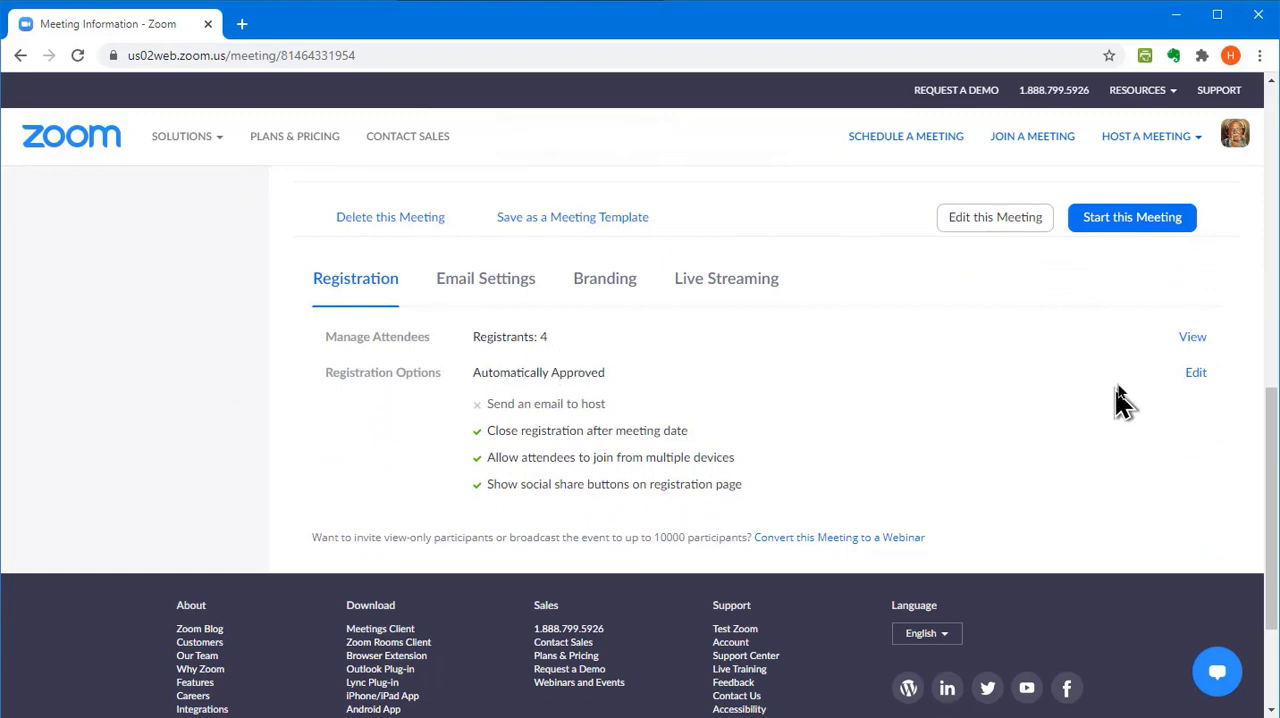
click(1192, 340)
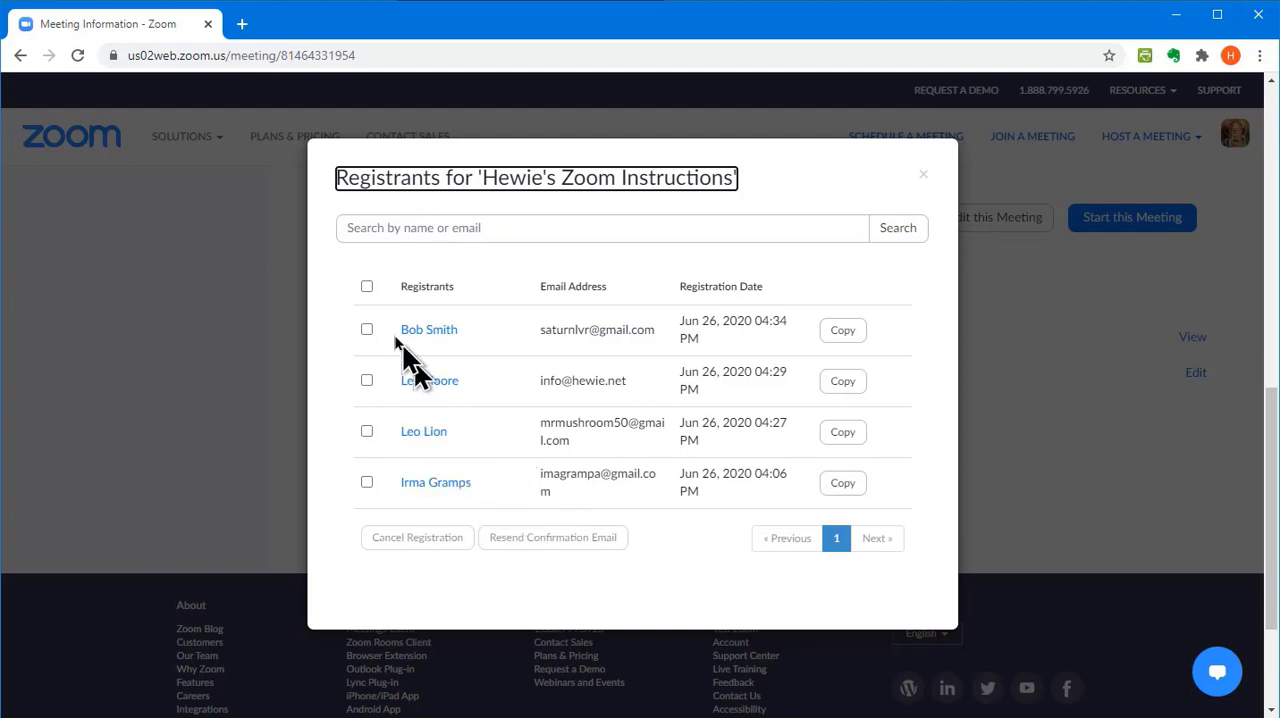
Try selecting all registrants at once and the newest registrant alone, clearing each selection
click(366, 287)
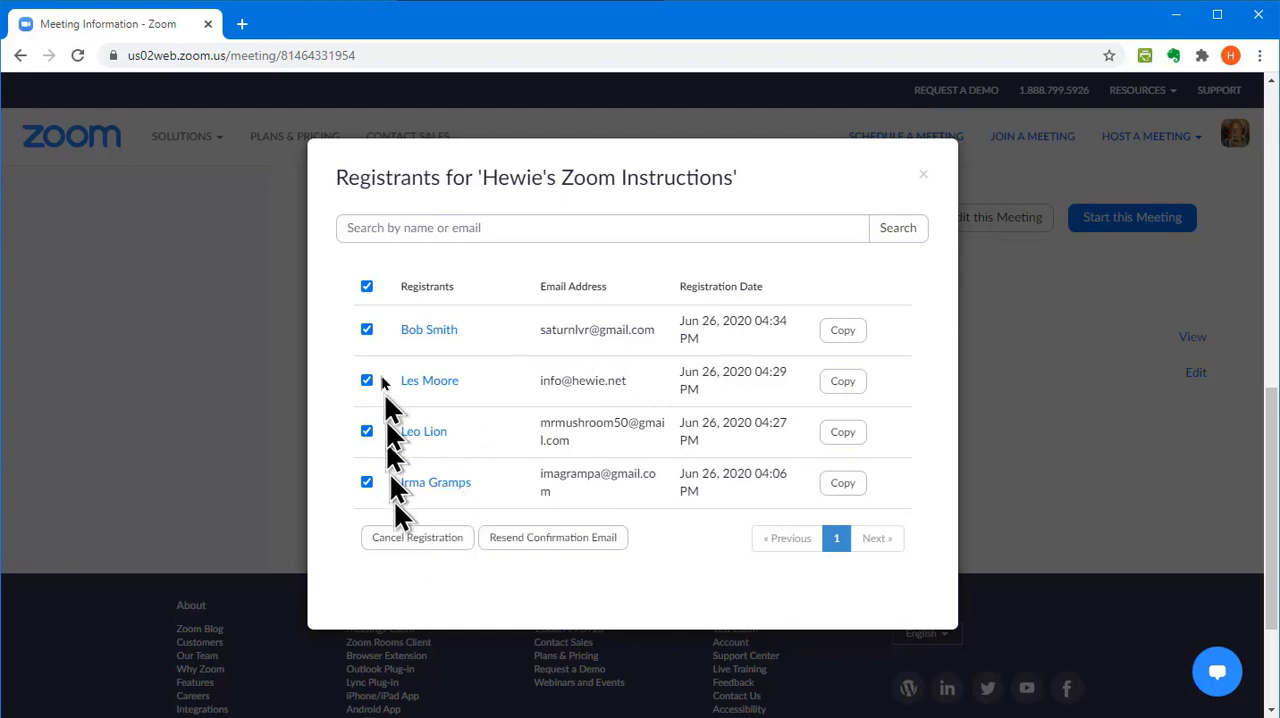
click(366, 286)
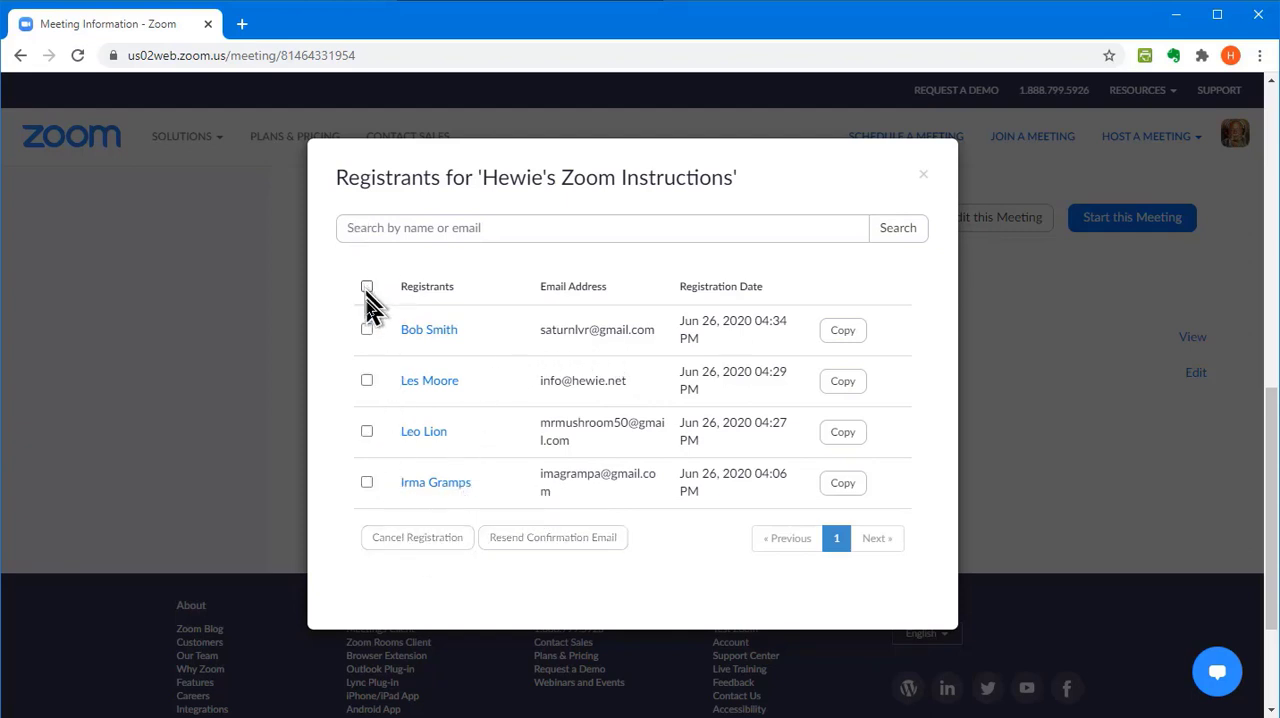
click(367, 331)
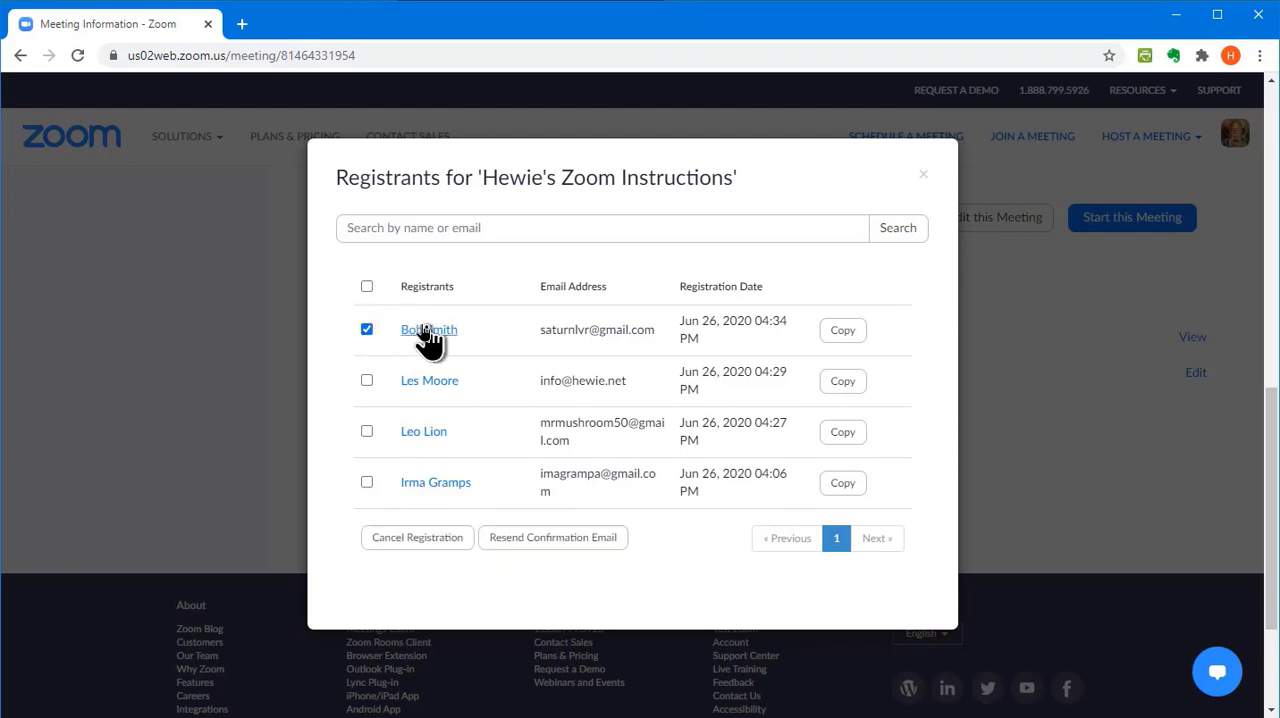
click(367, 332)
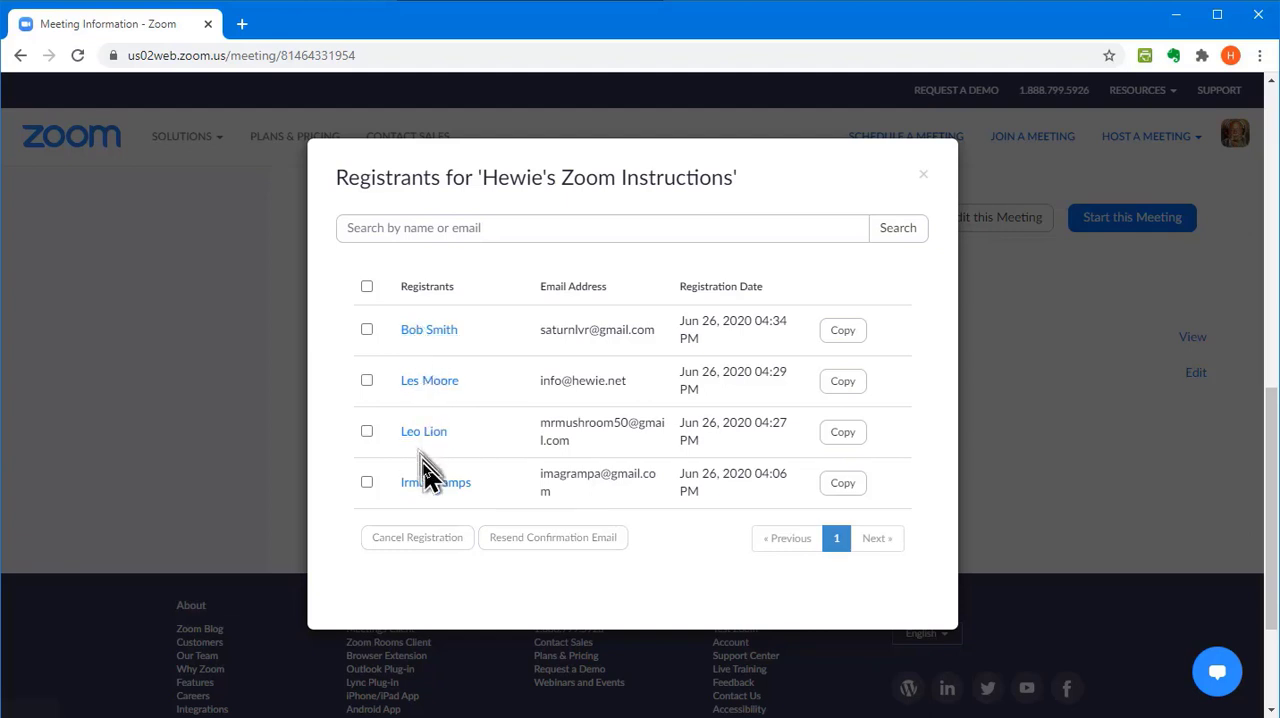
Review the newest registrant's details and answers, return to the registrant list and close it
click(425, 336)
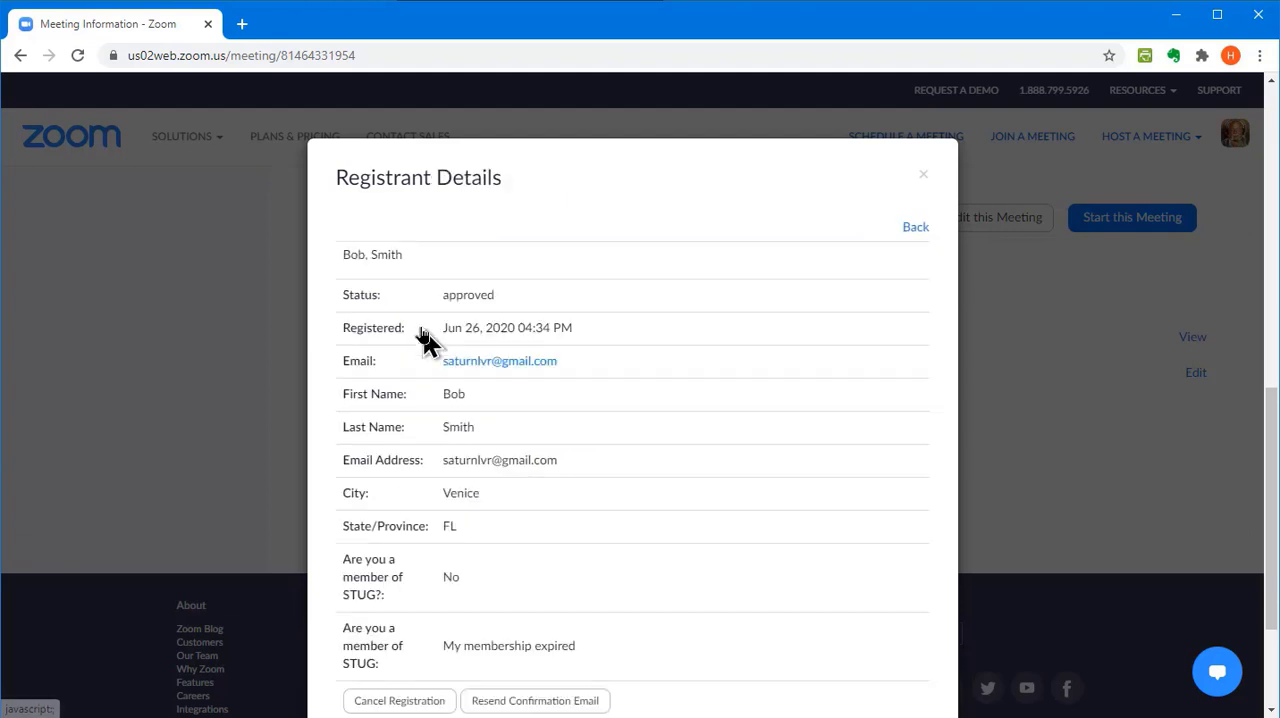
scroll(529, 457, down, 2)
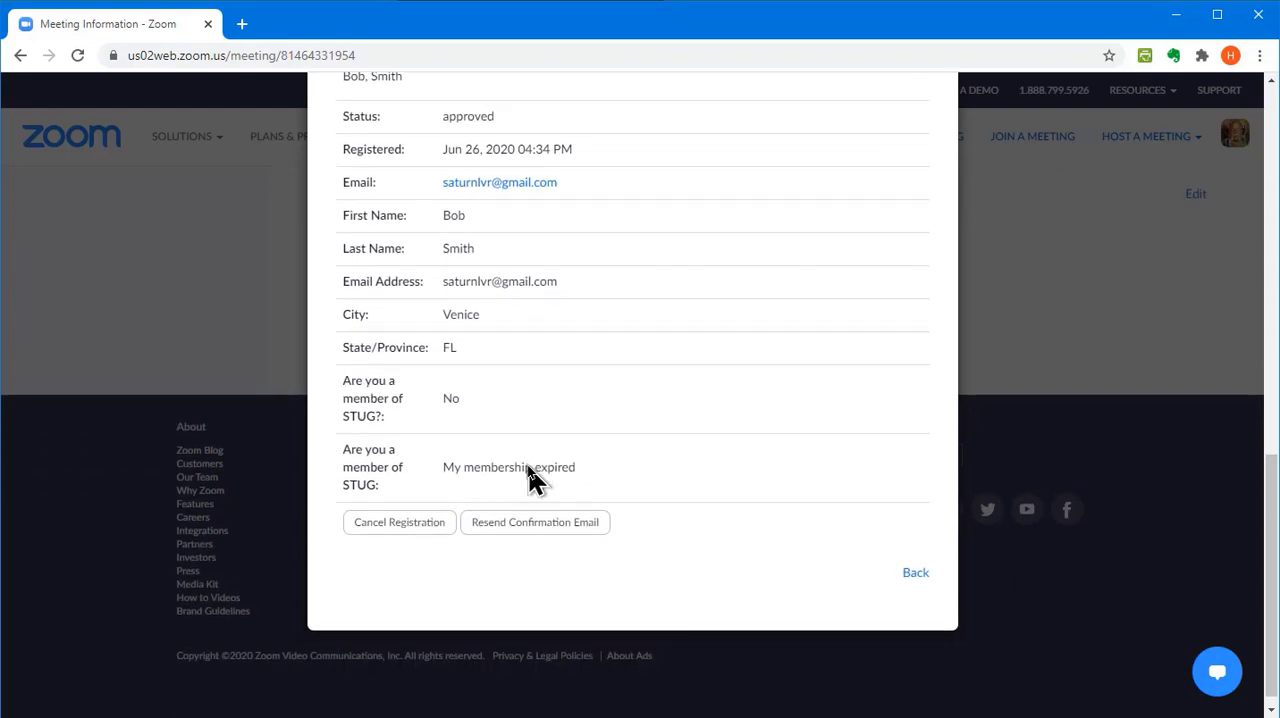
scroll(500, 488, up, 3)
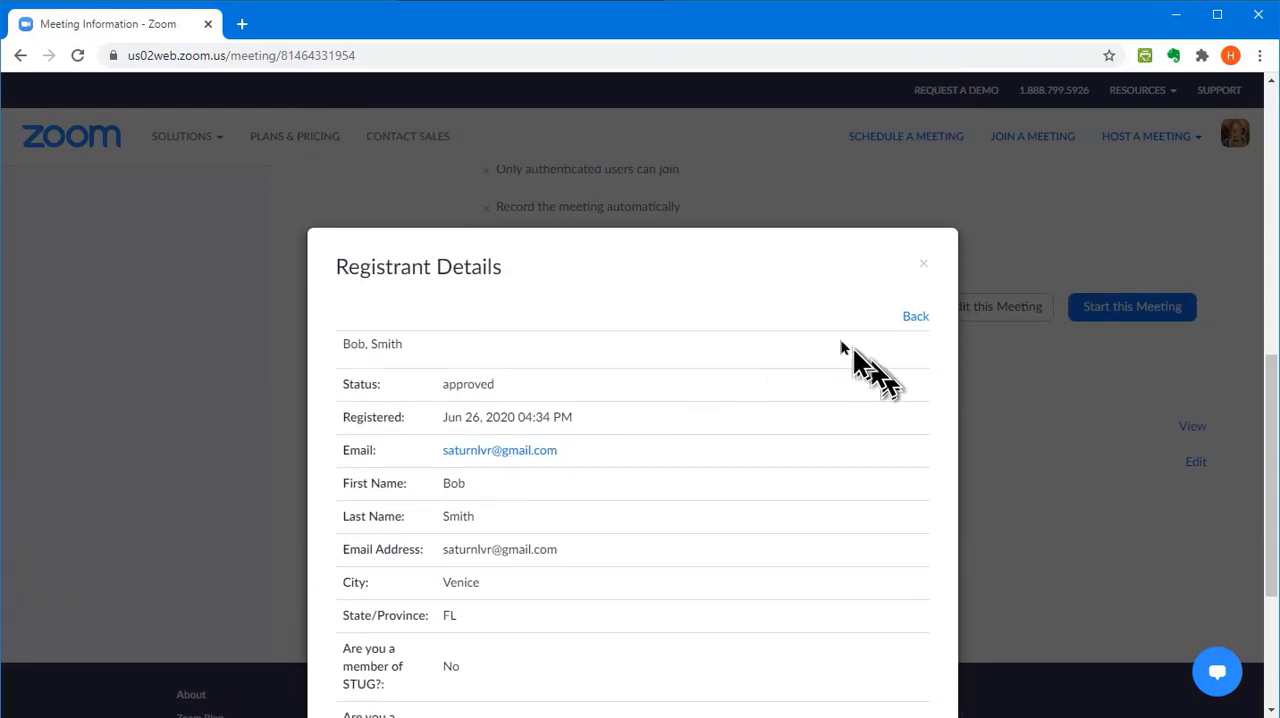
click(912, 318)
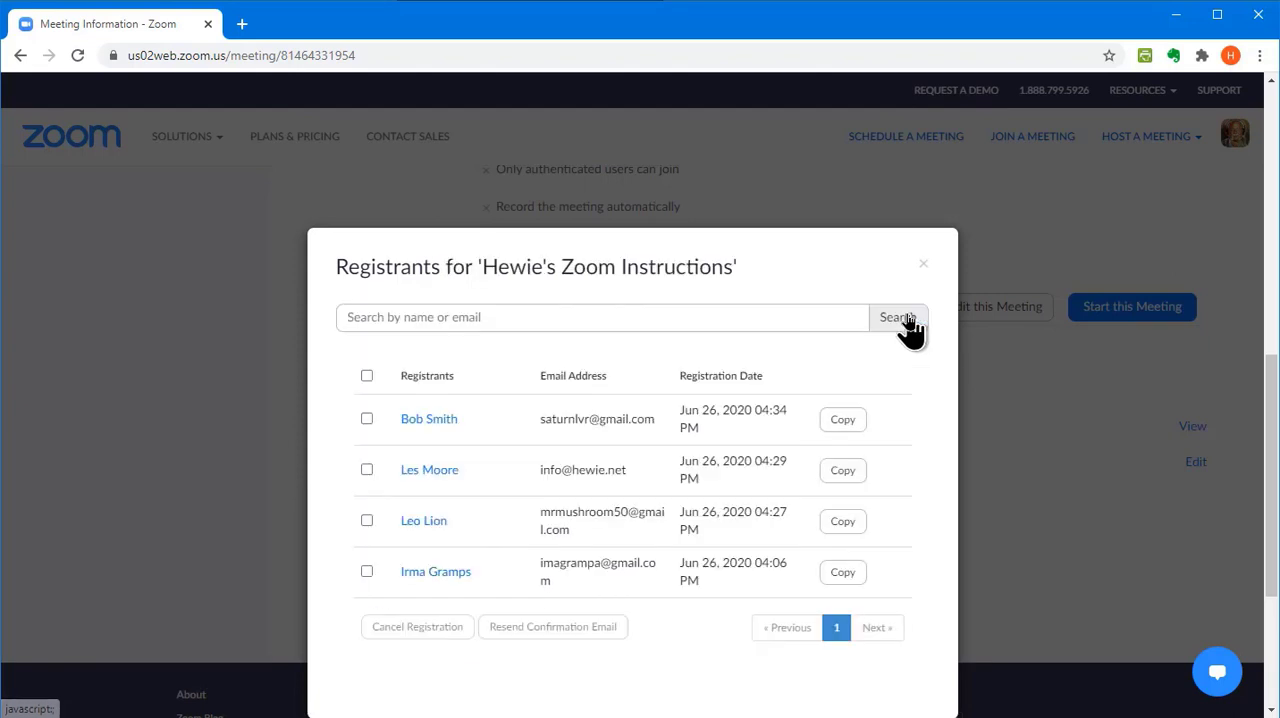
click(923, 264)
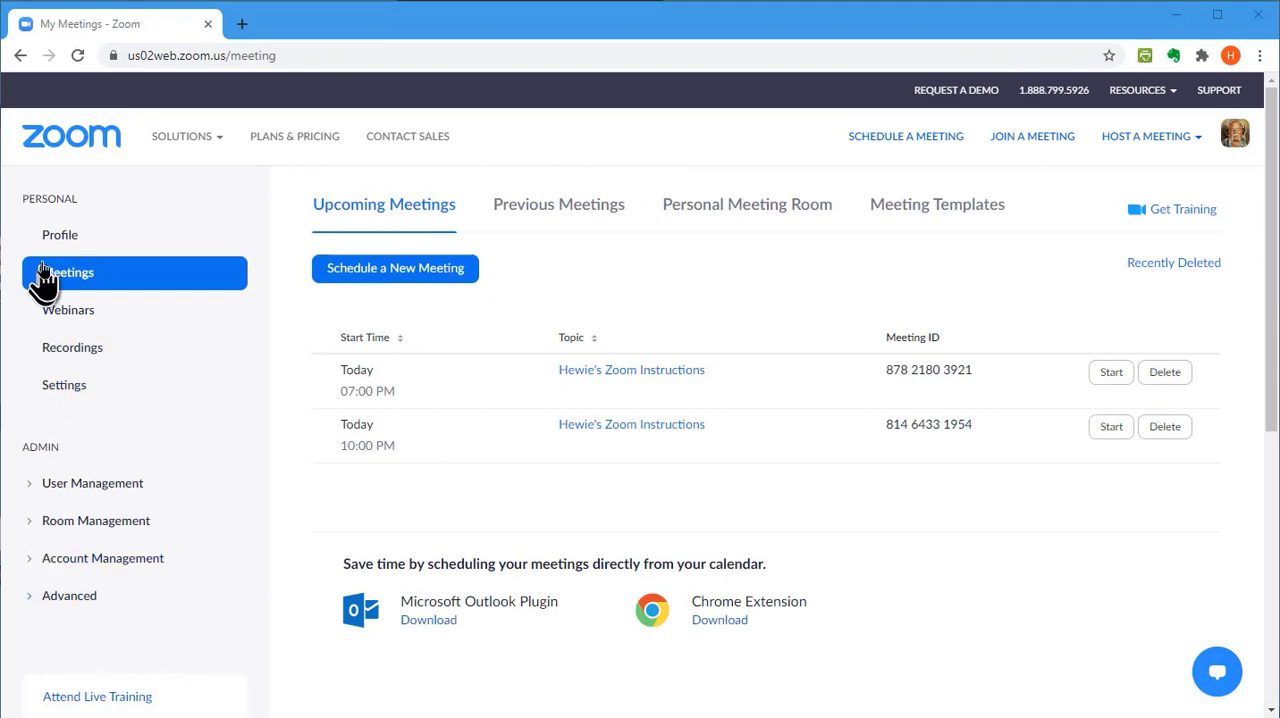
Open the Meeting usage report from the account's reports to list meetings with registration reports
click(30, 563)
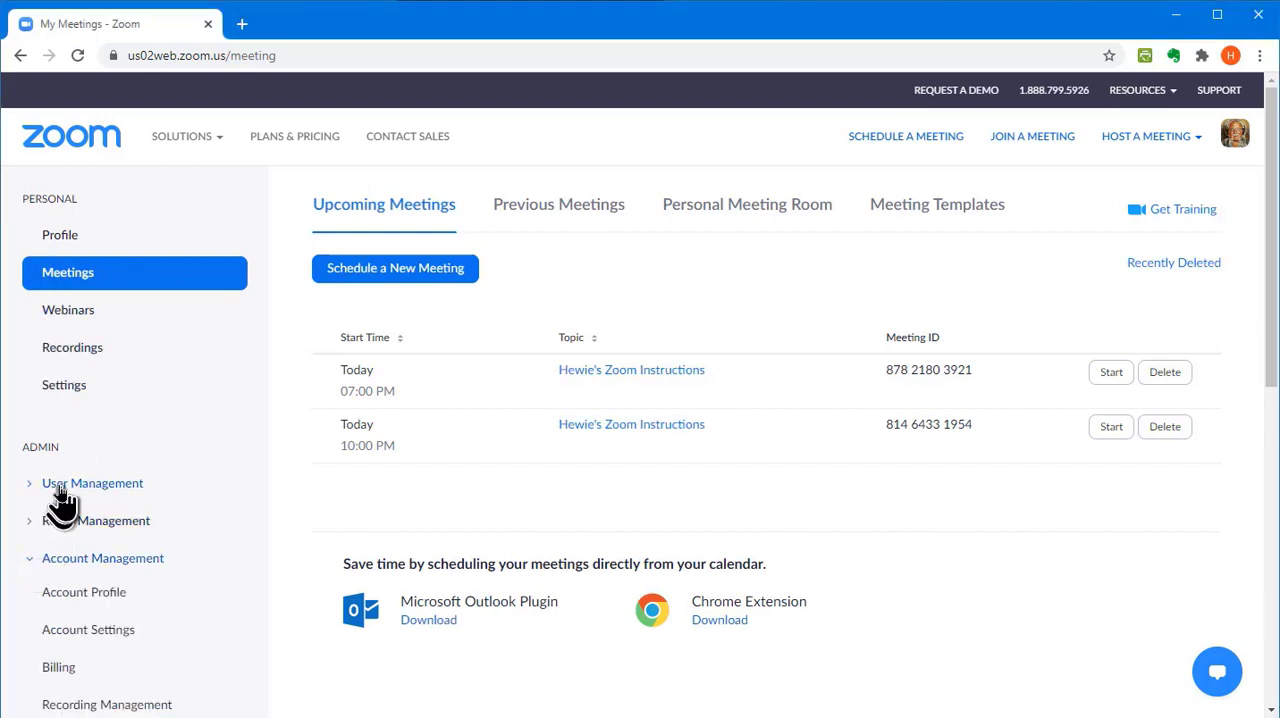
scroll(63, 505, down, 1)
scroll(62, 505, down, 1)
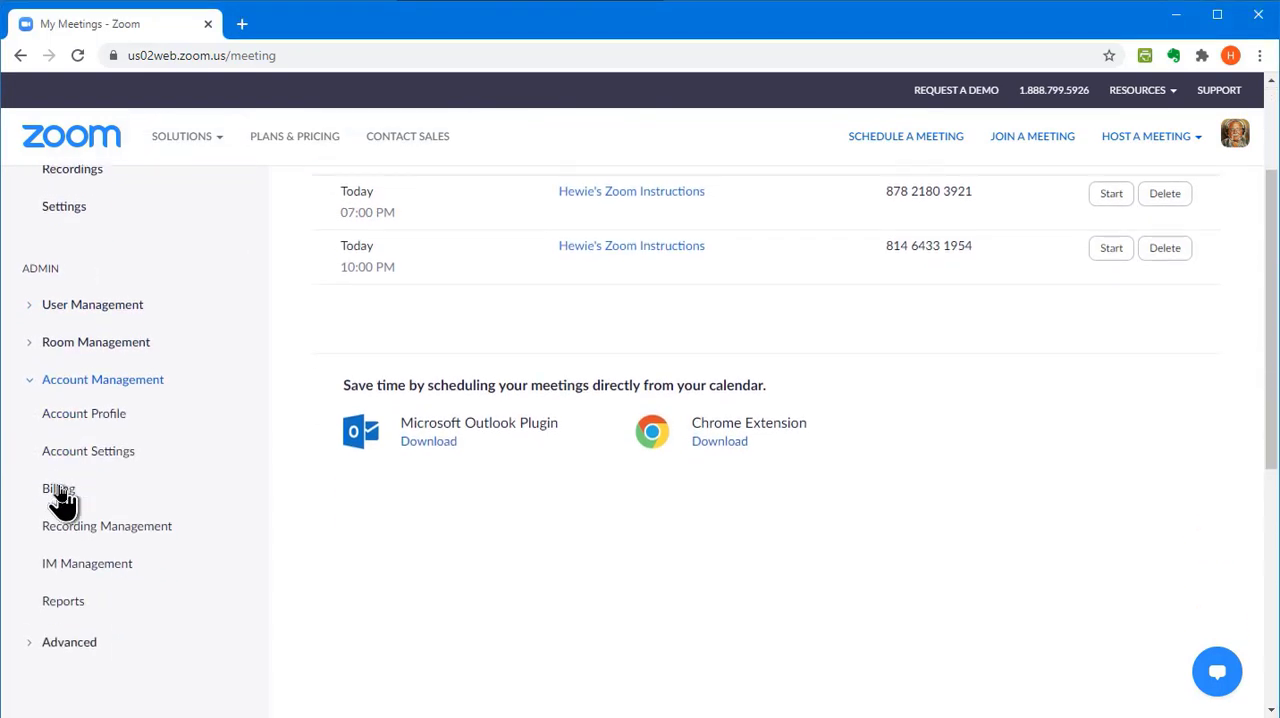
click(60, 606)
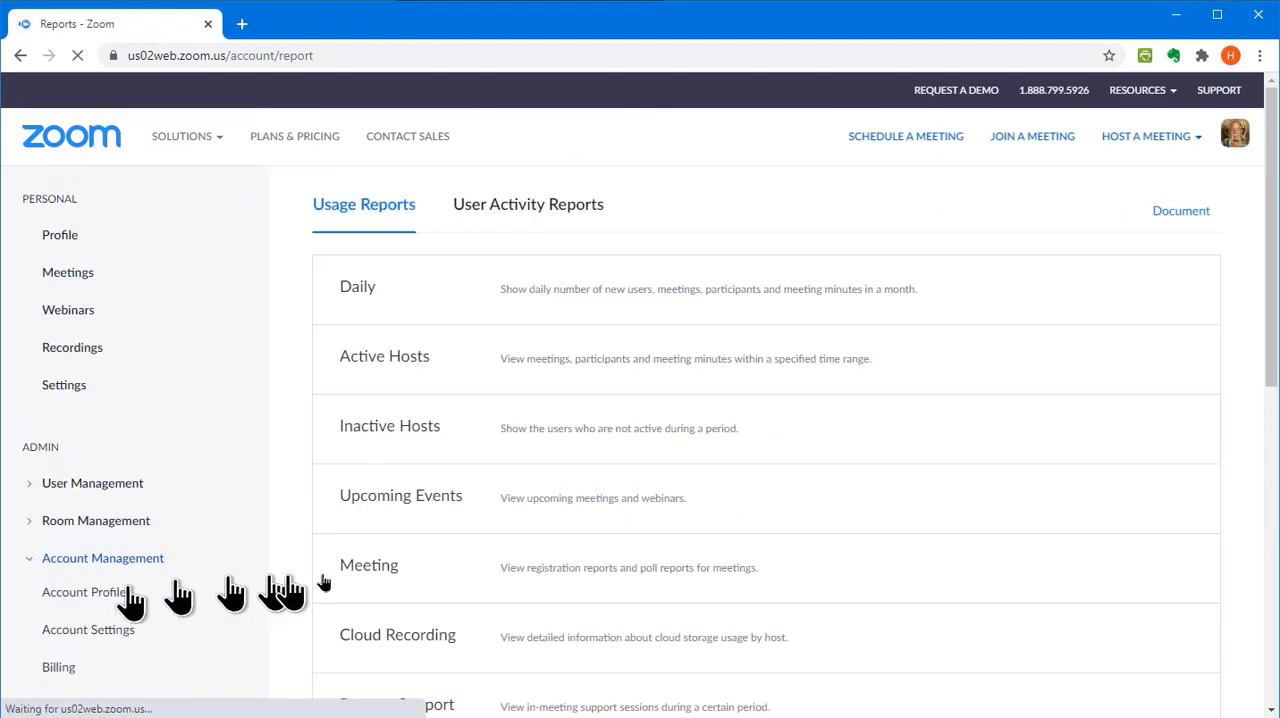
scroll(480, 400, down, 1)
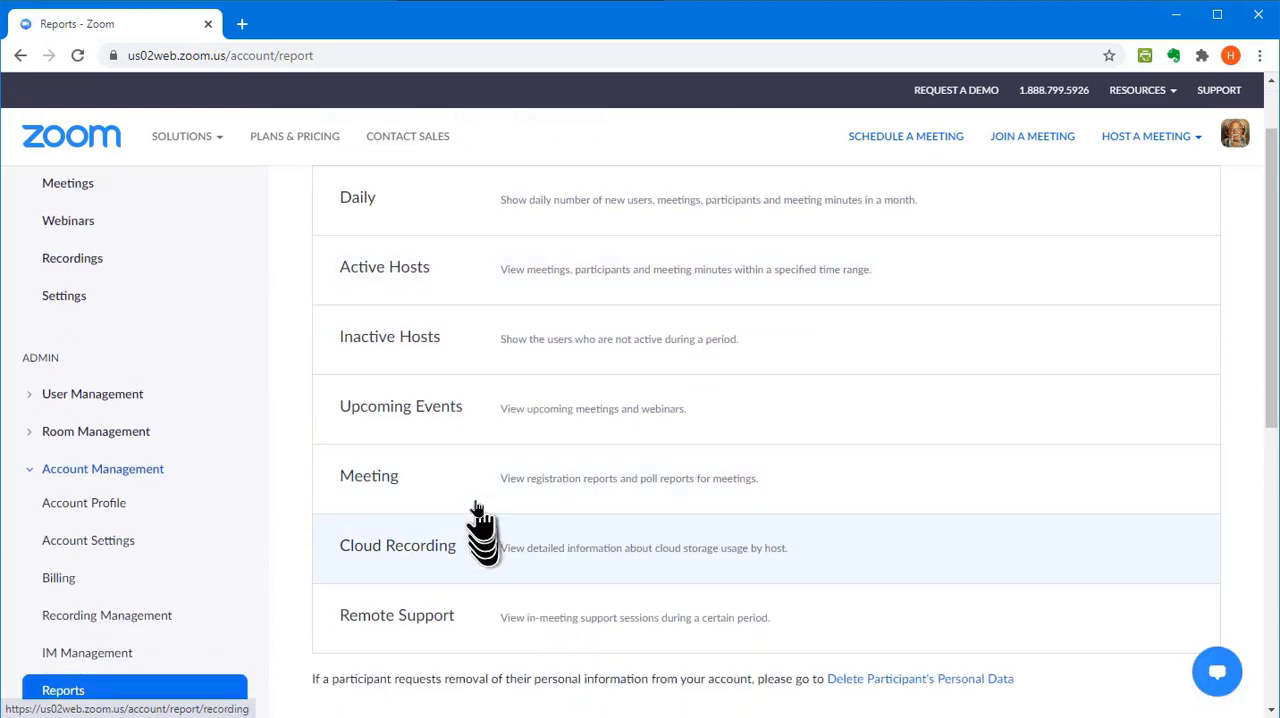
click(377, 479)
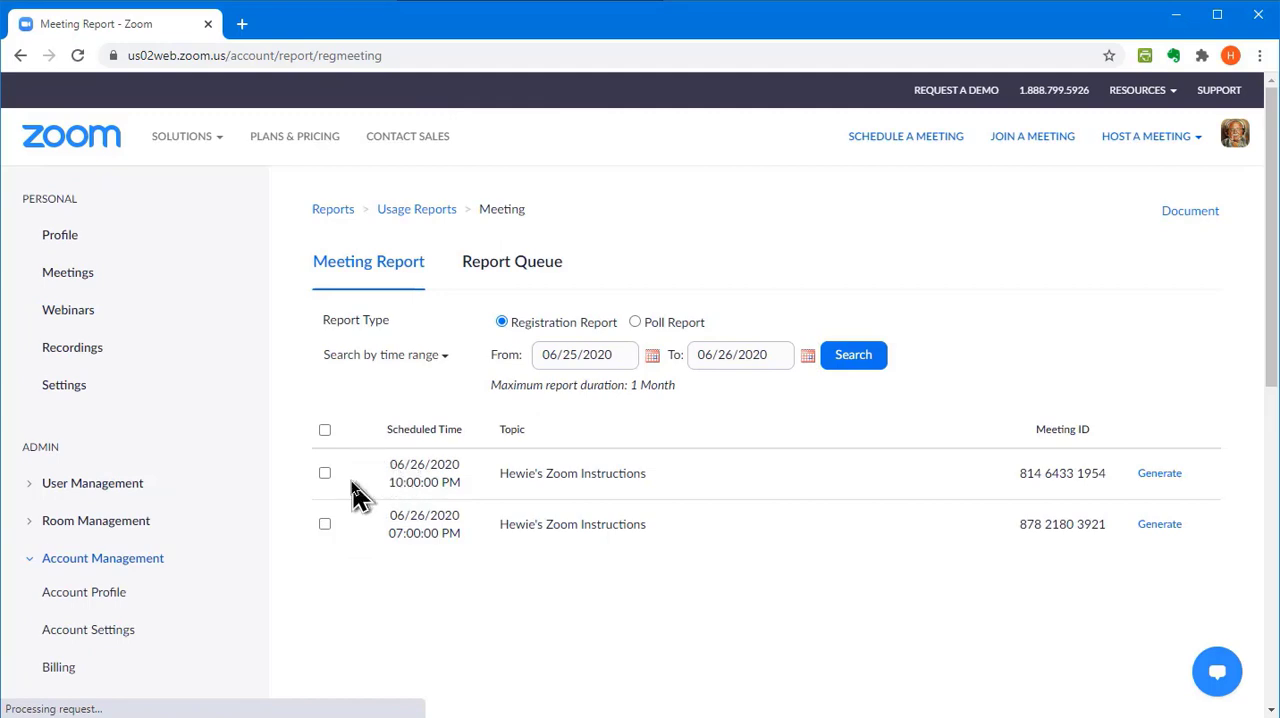
Generate a registration report of all registrants for the 06/26/2020 10:00 PM meeting, download it and open the CSV file
click(1160, 474)
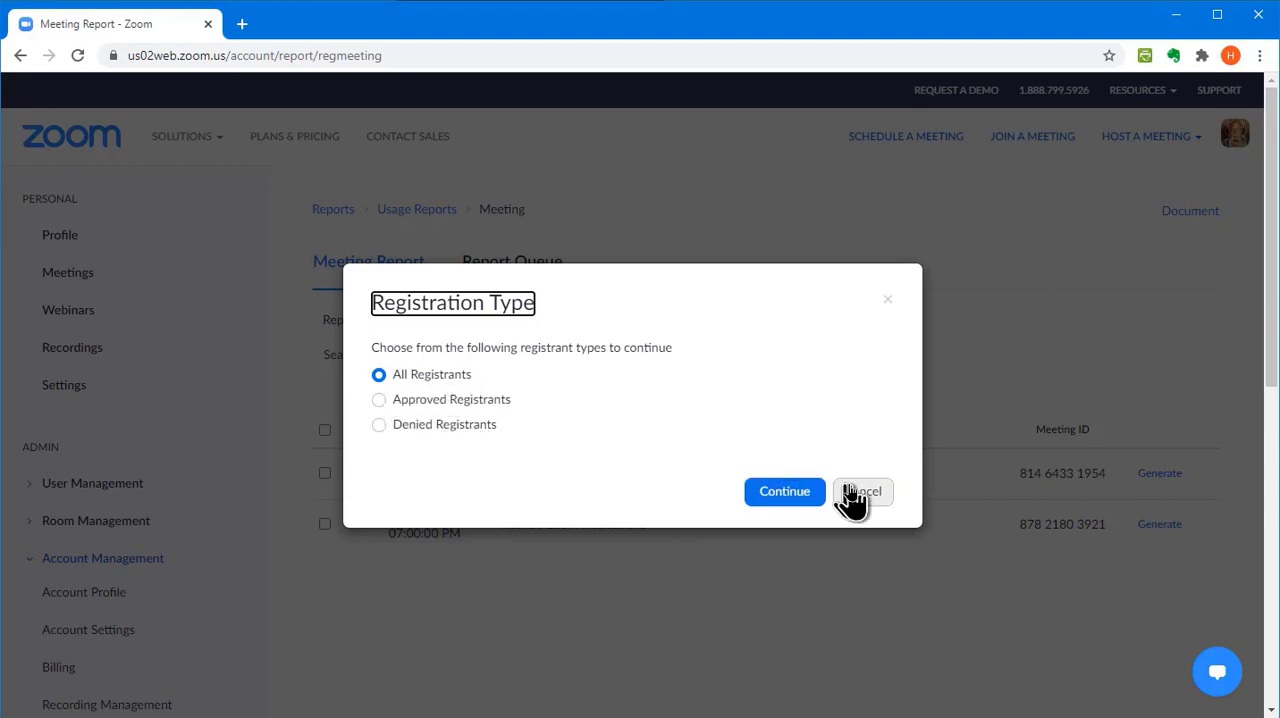
click(785, 492)
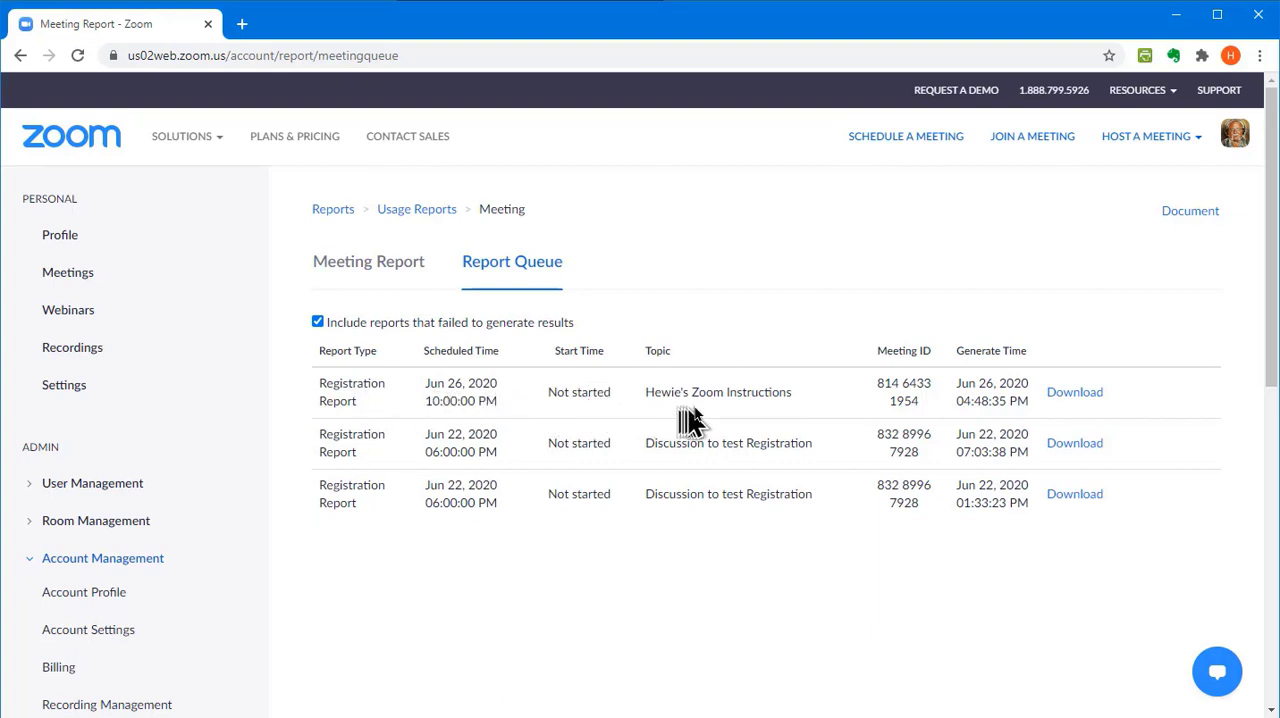
drag(989, 401, 1057, 423)
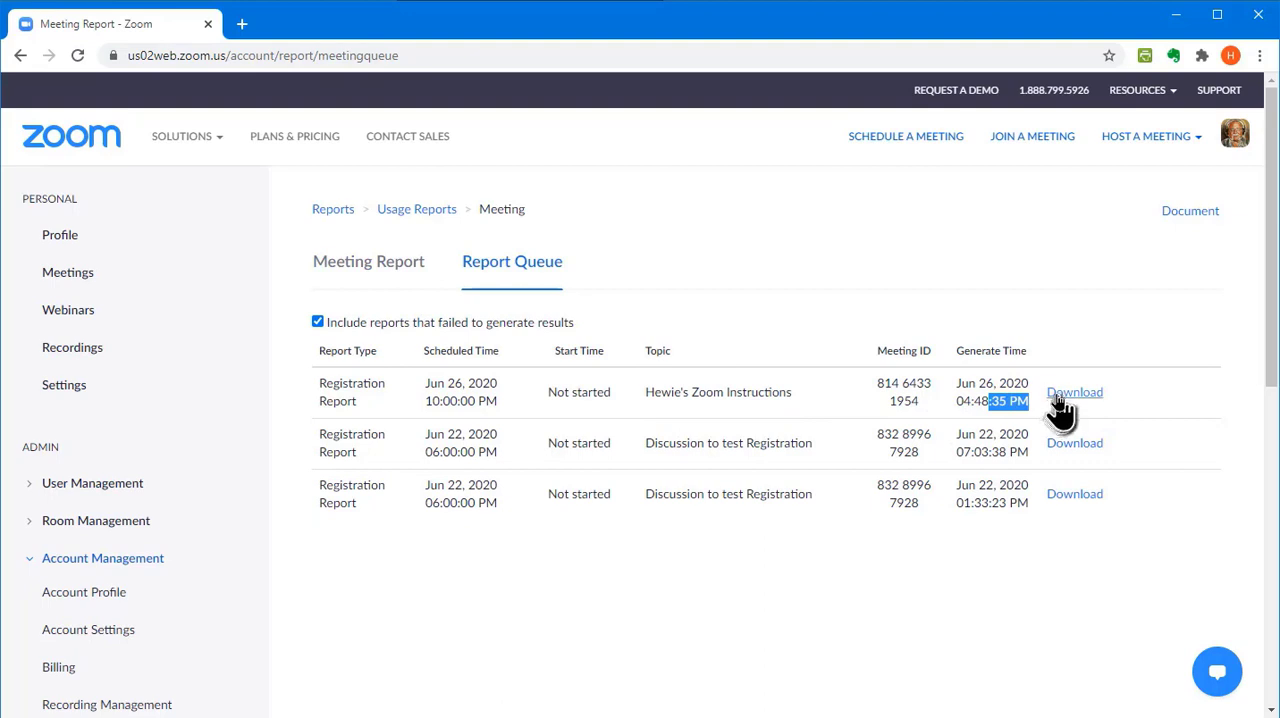
click(1058, 397)
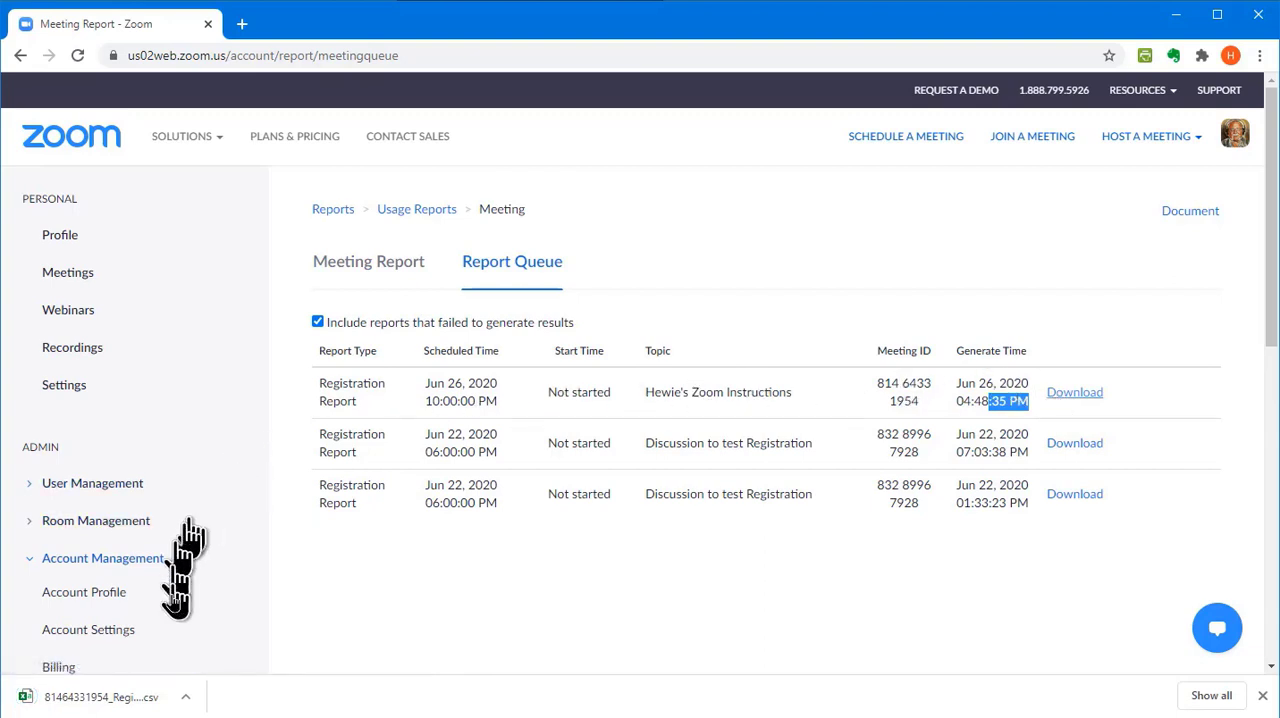
click(110, 697)
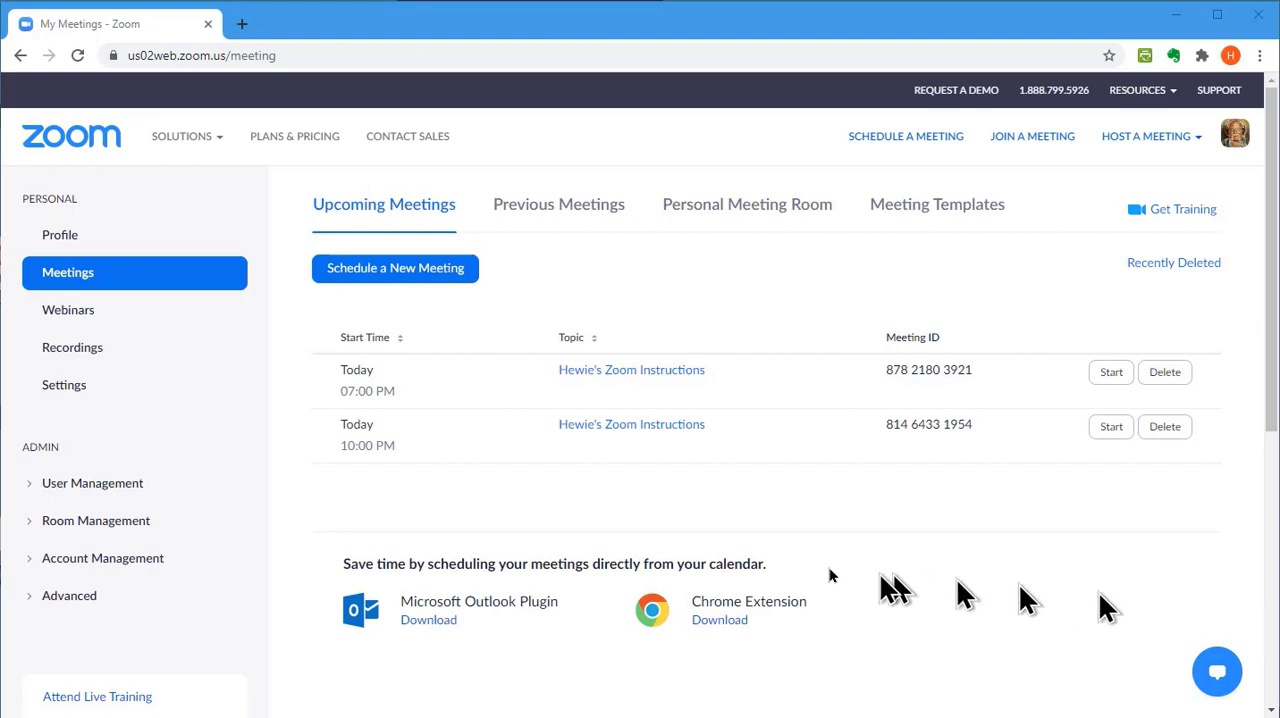
Open the account's Active Hosts usage report and search for meetings from 06/22/2020 to 06/26/2020
click(64, 568)
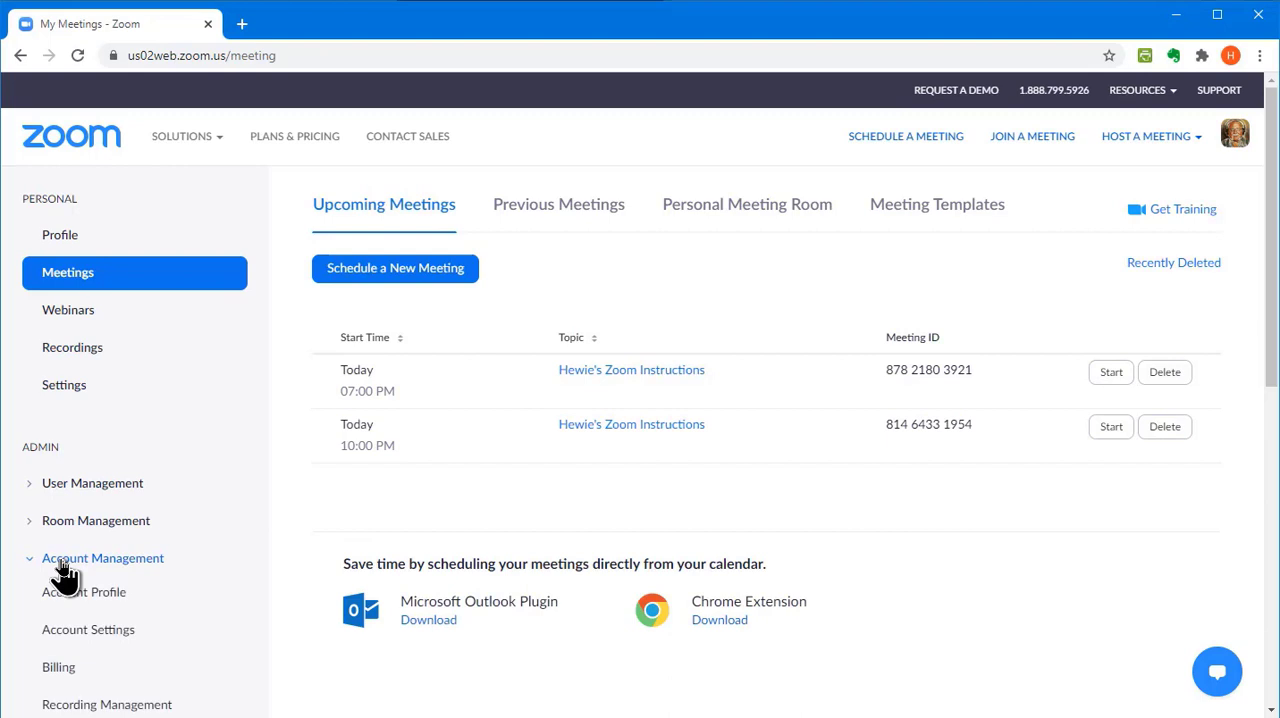
scroll(110, 560, down, 2)
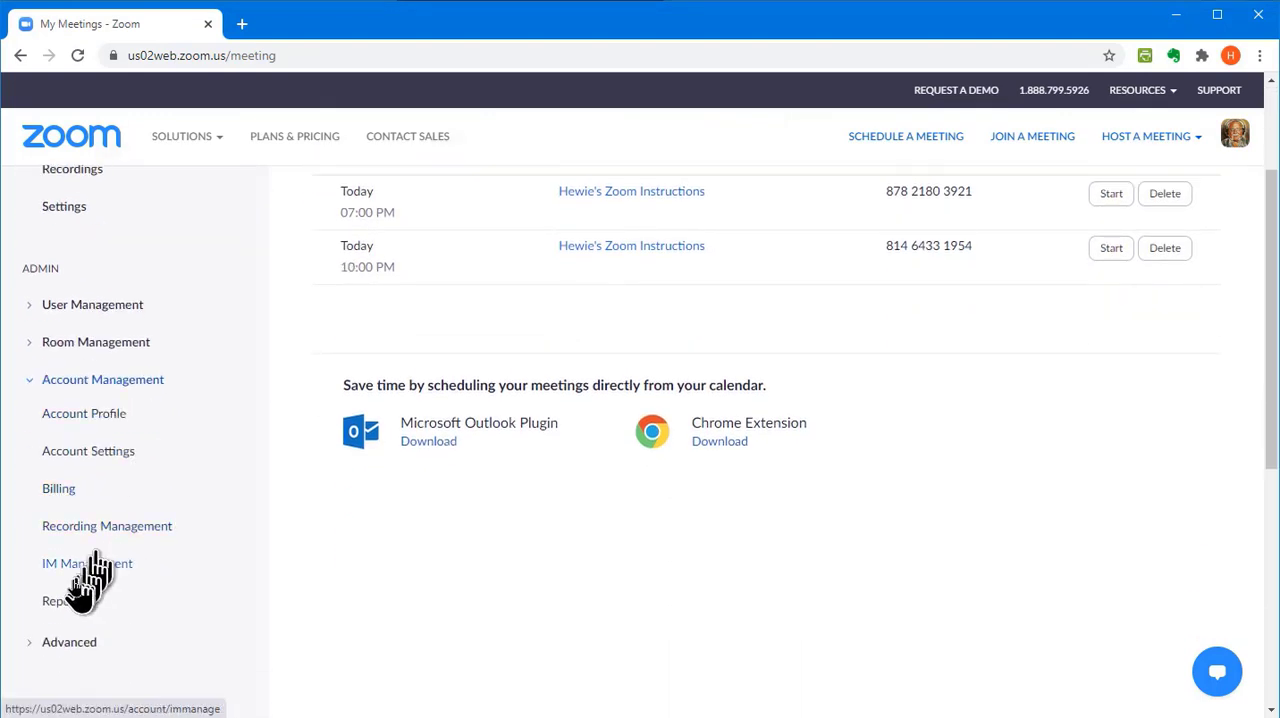
click(57, 605)
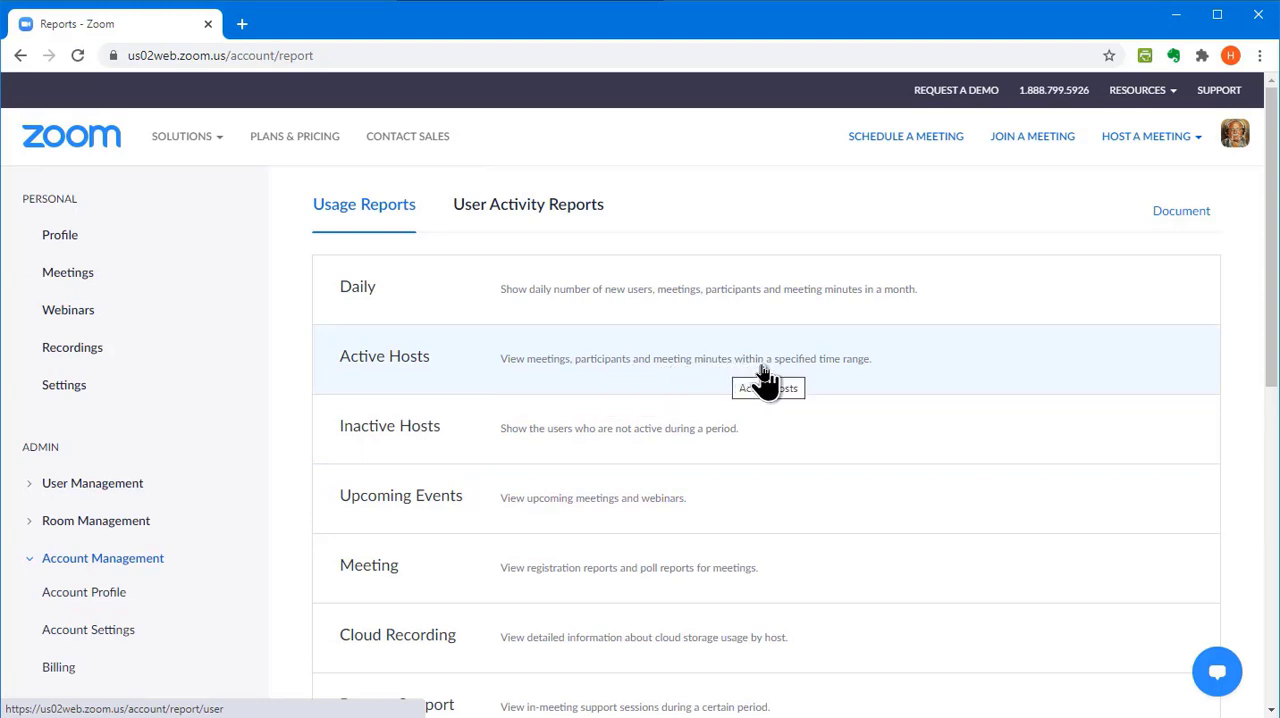
click(638, 390)
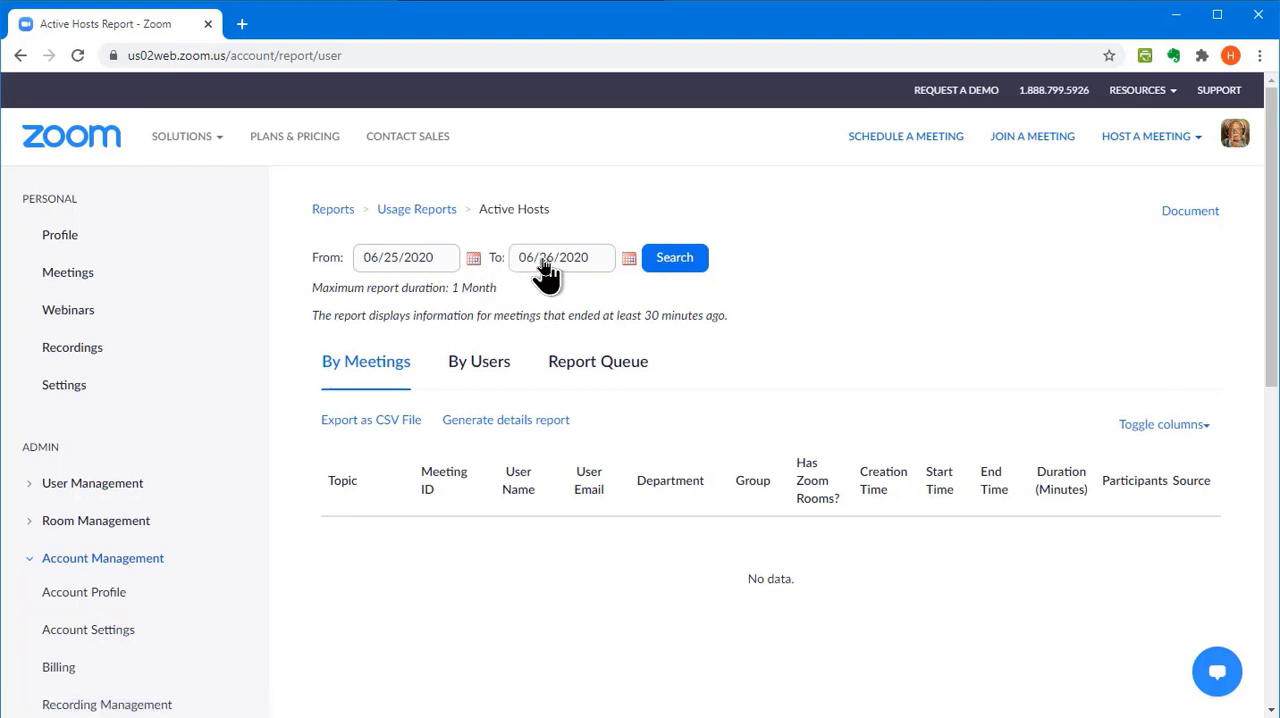
click(474, 259)
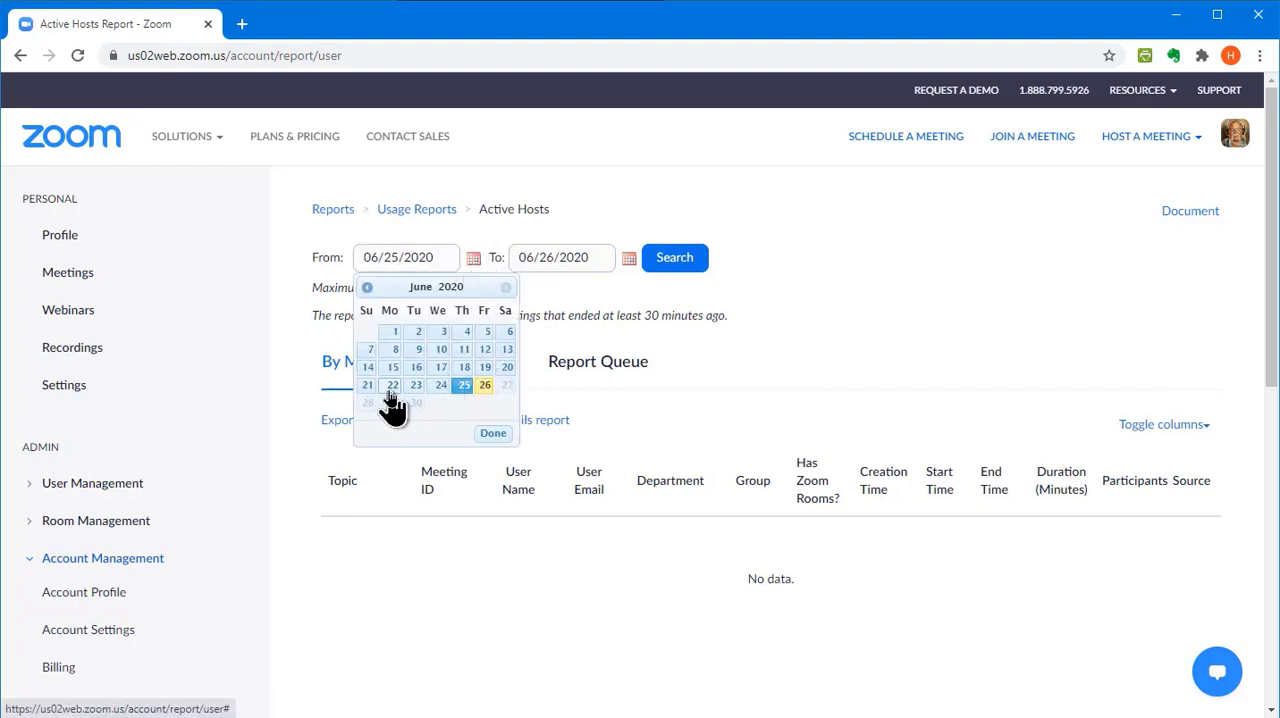
click(392, 387)
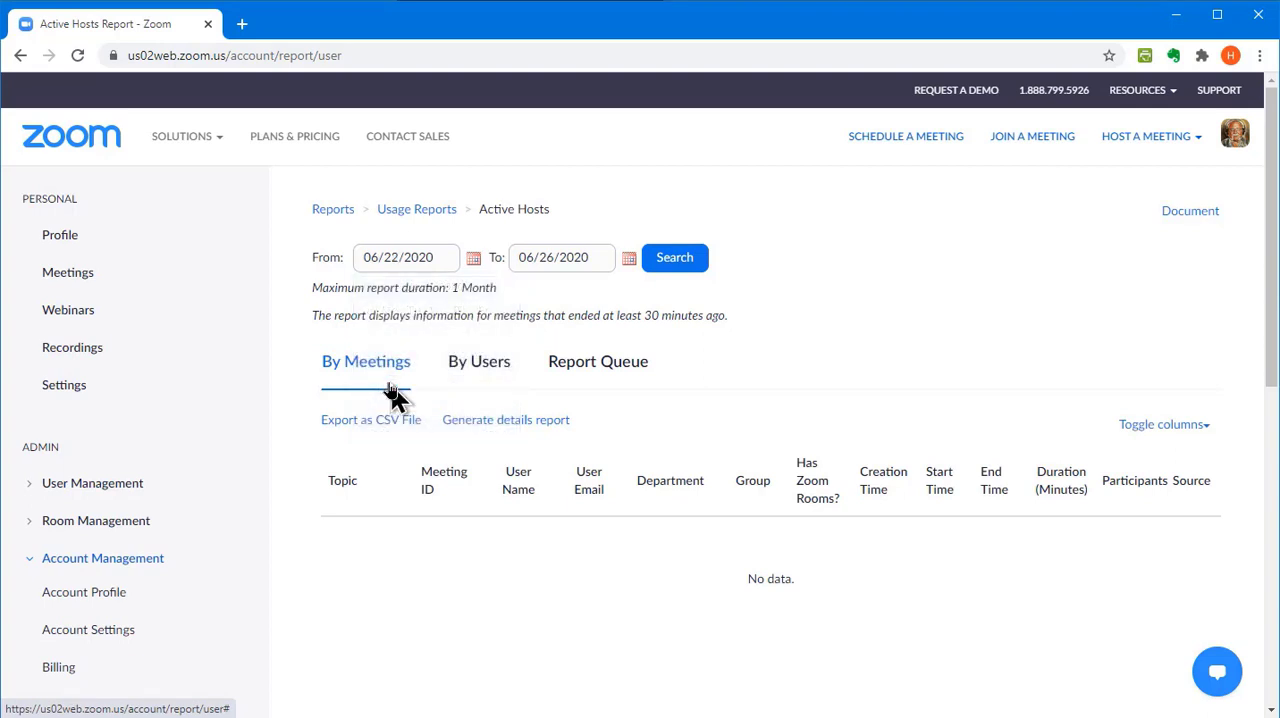
click(657, 264)
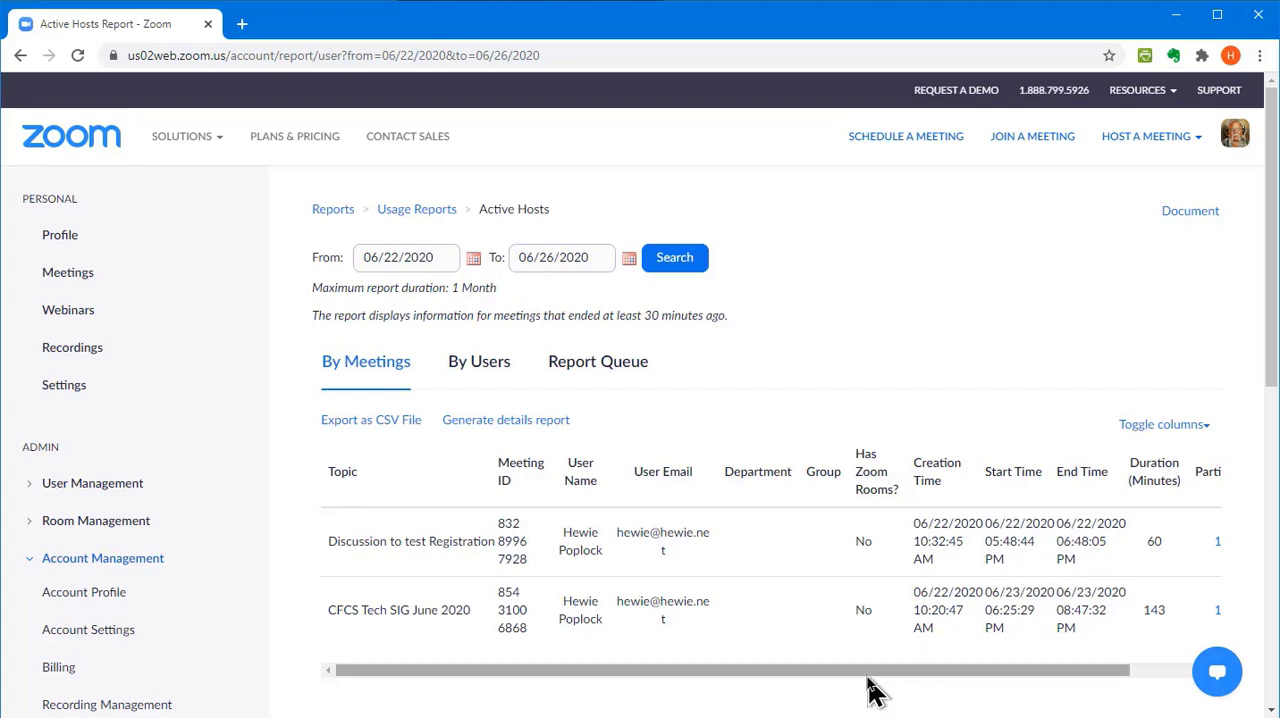
Open the participant list of the "Discussion to test Registration" meeting from the Active Hosts report
drag(868, 678, 1070, 676)
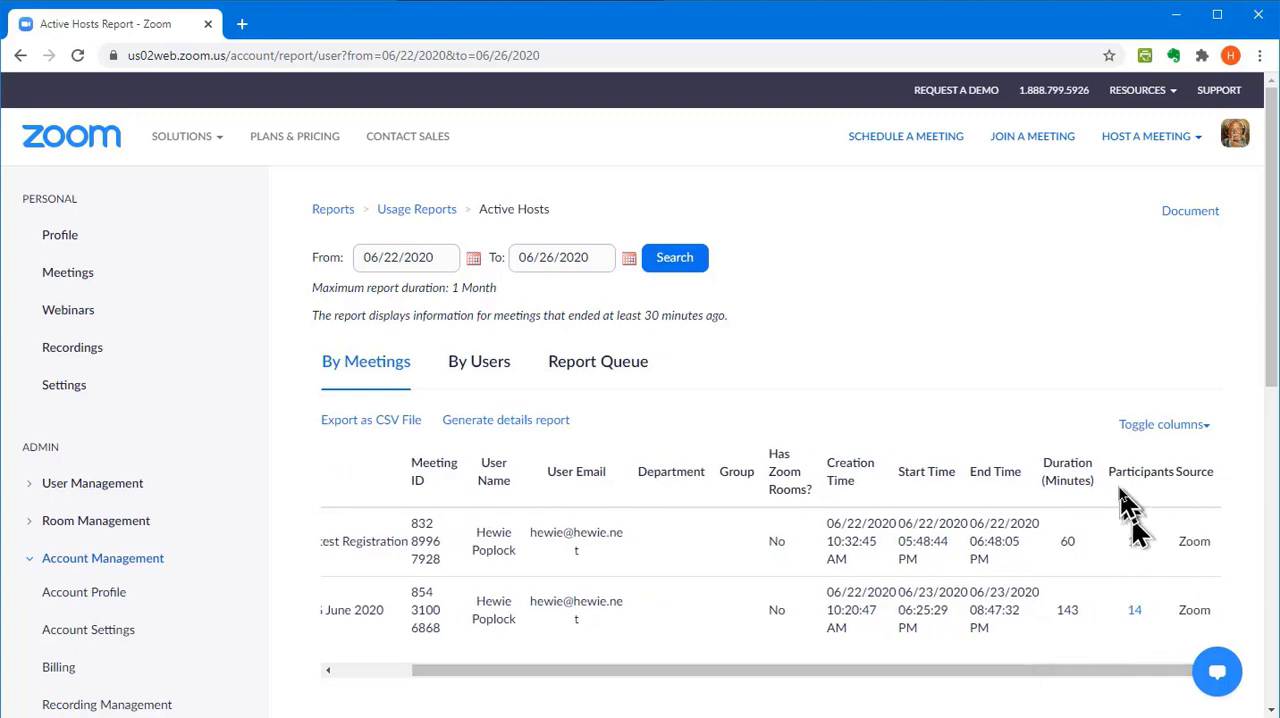
click(1136, 543)
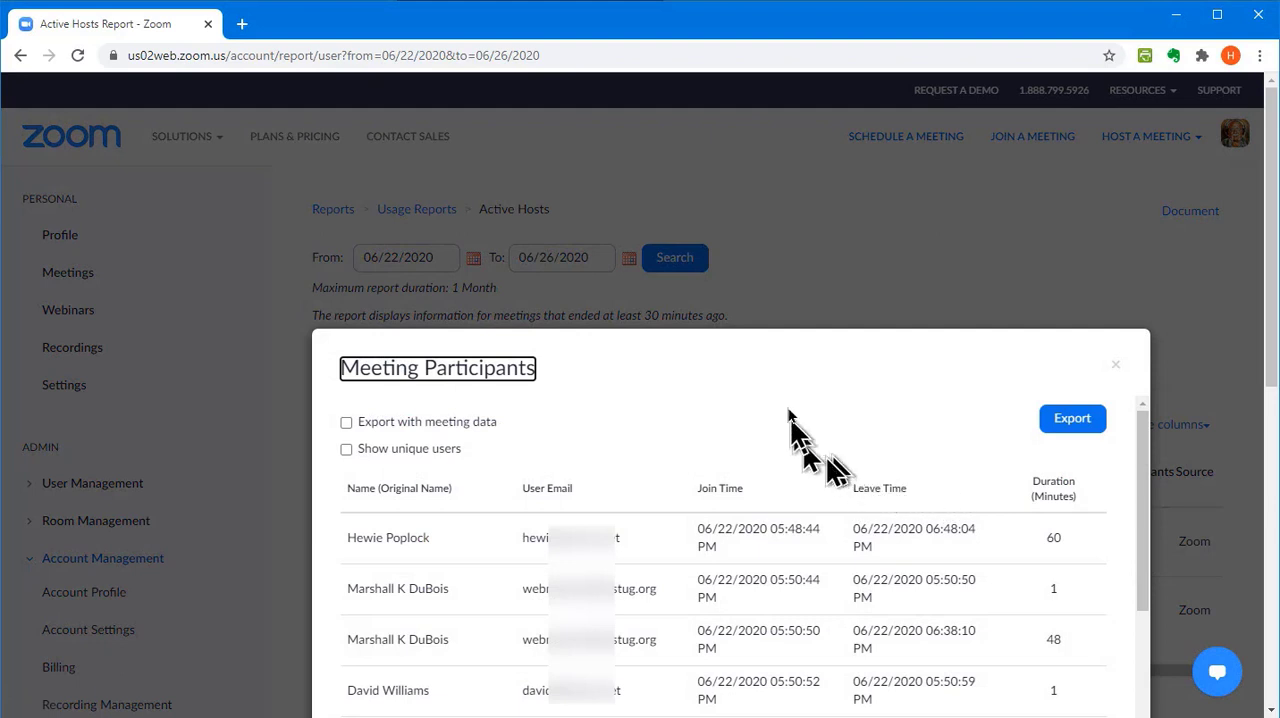
drag(756, 336, 755, 292)
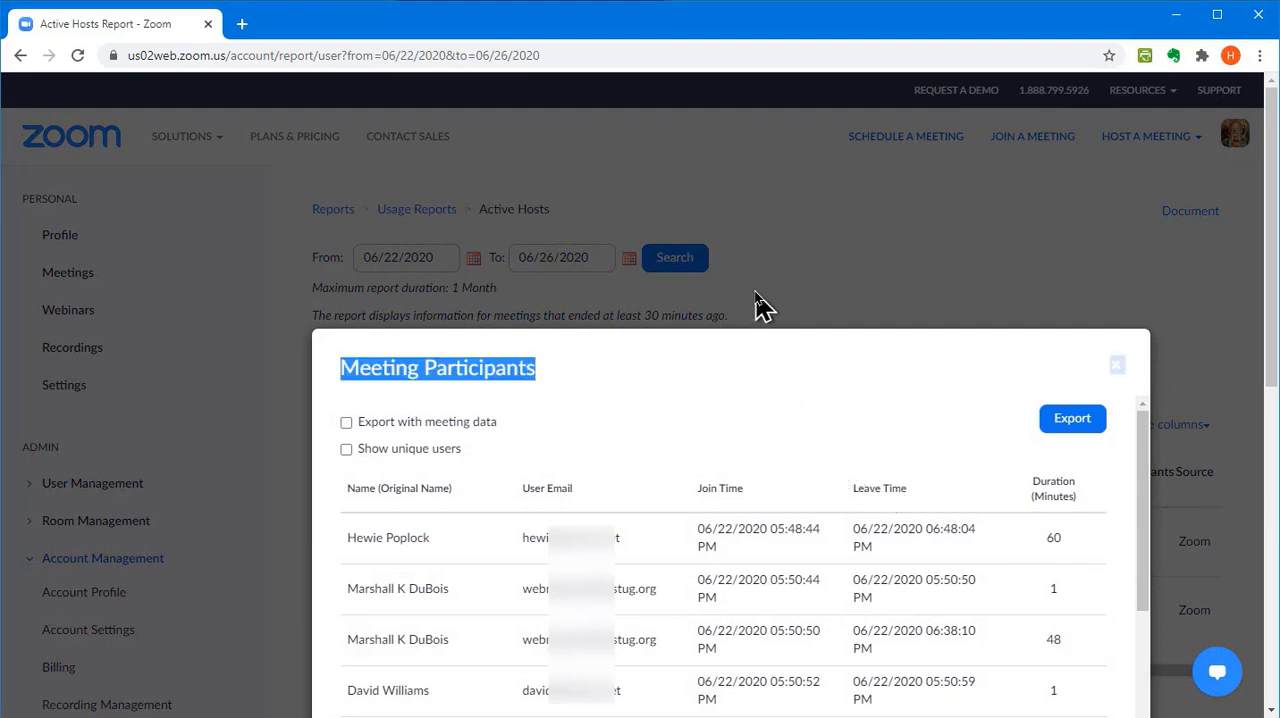
click(754, 409)
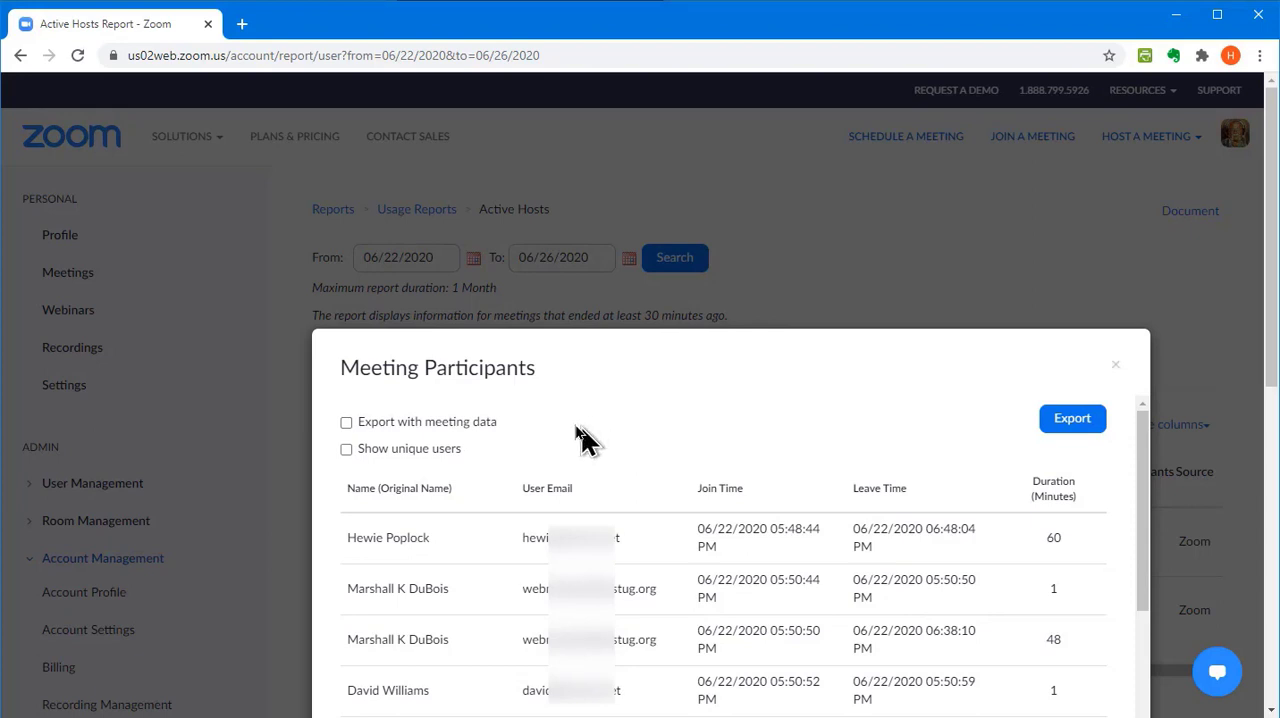
Include meeting data in the participant export and review the participants' join times, leave times and durations
click(346, 423)
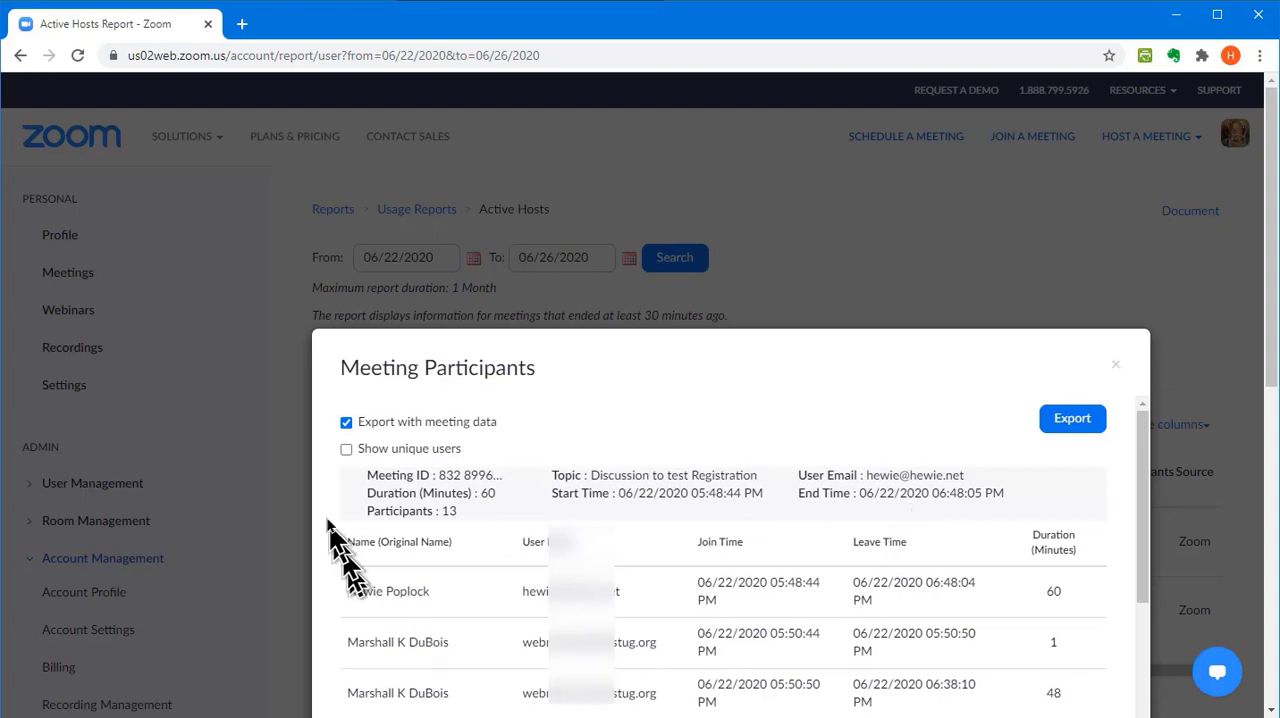
scroll(676, 660, down, 2)
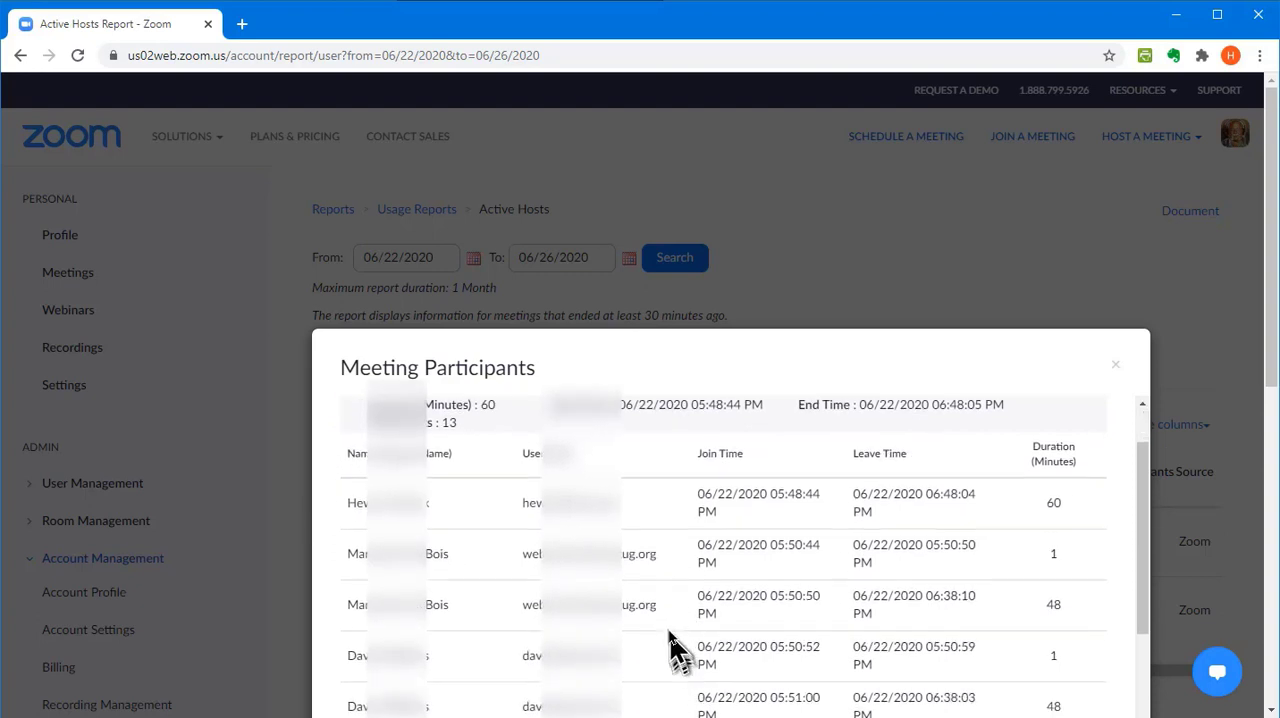
scroll(443, 509, down, 1)
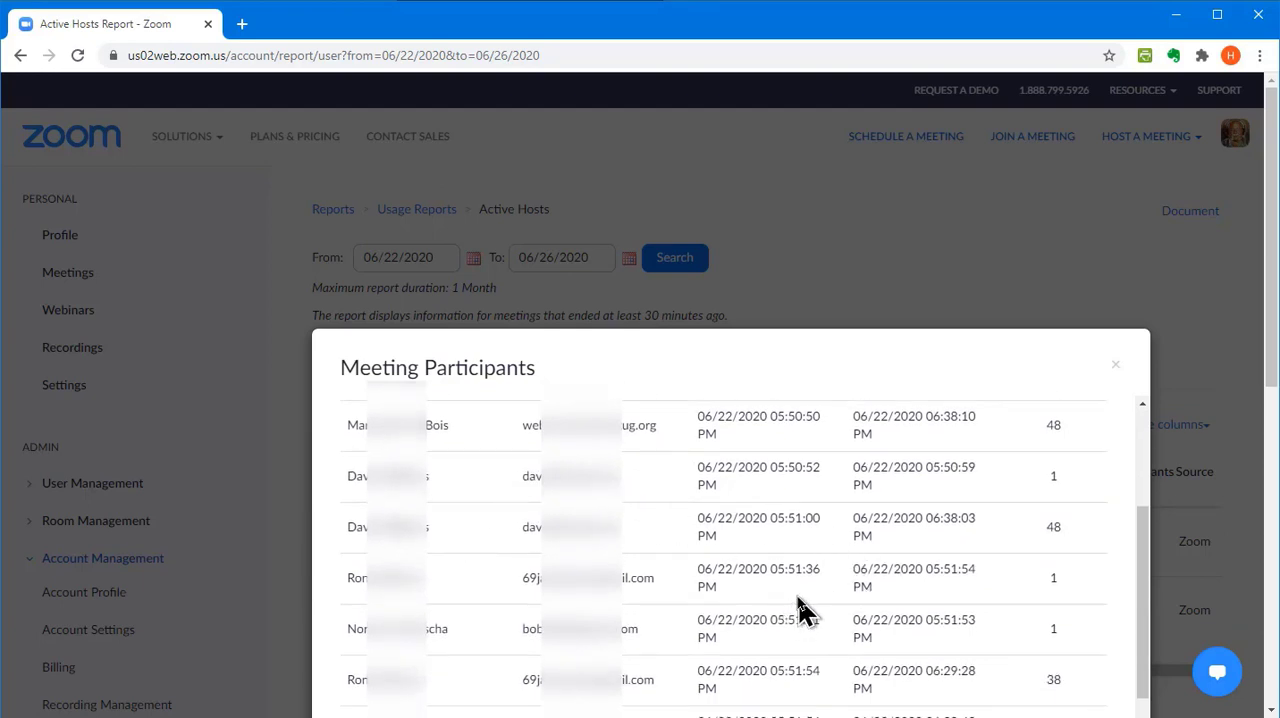
scroll(937, 630, down, 3)
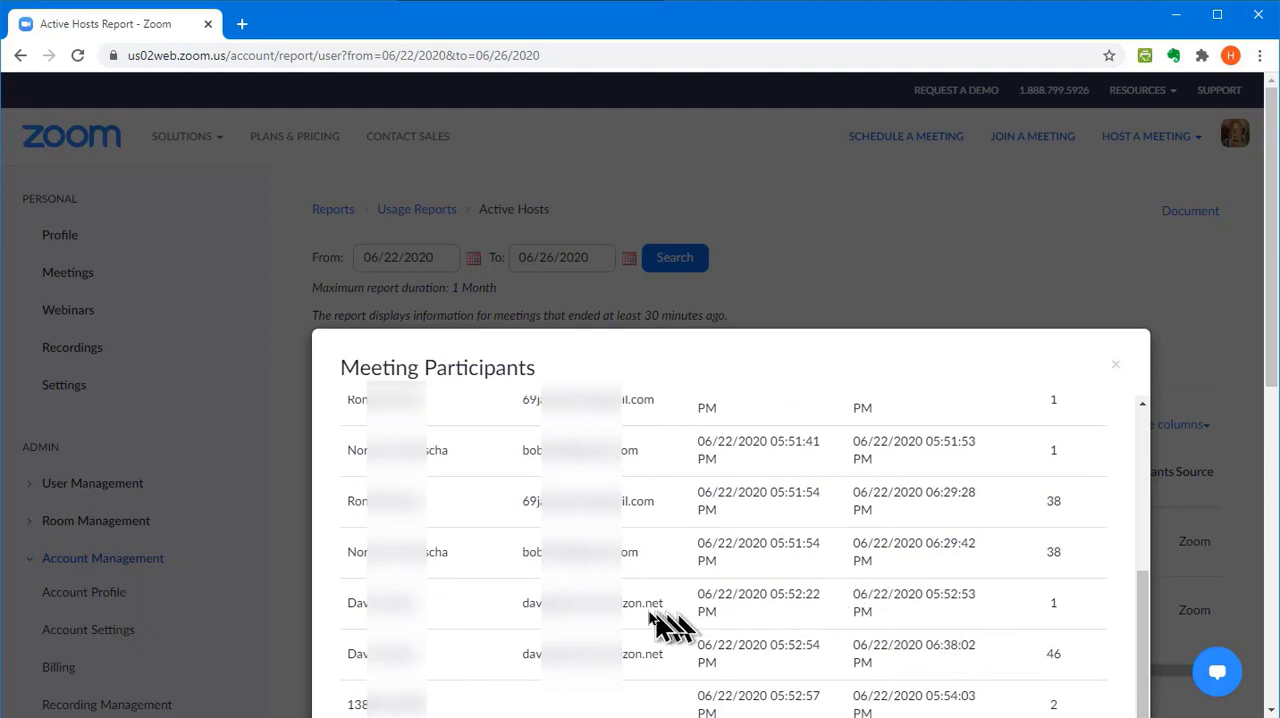
scroll(385, 505, up, 3)
scroll(388, 502, up, 3)
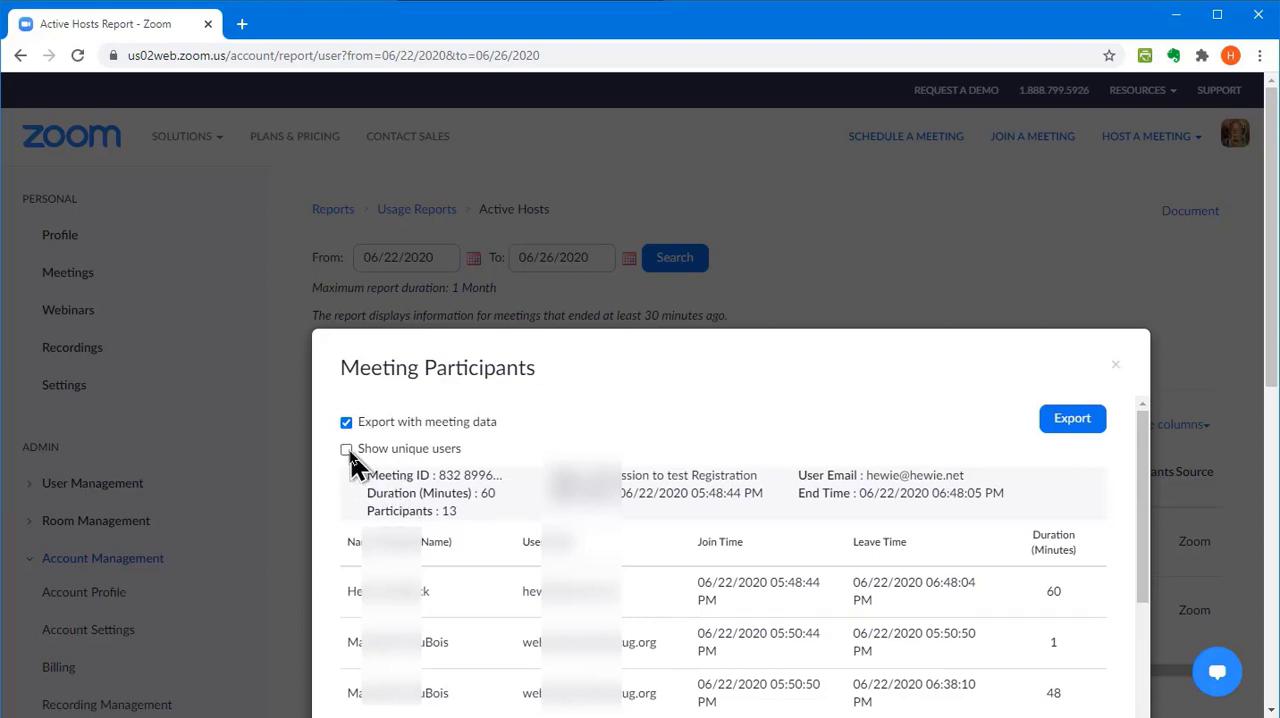
Restrict the participant list to unique users, export it and open the exported CSV file in Excel
click(346, 450)
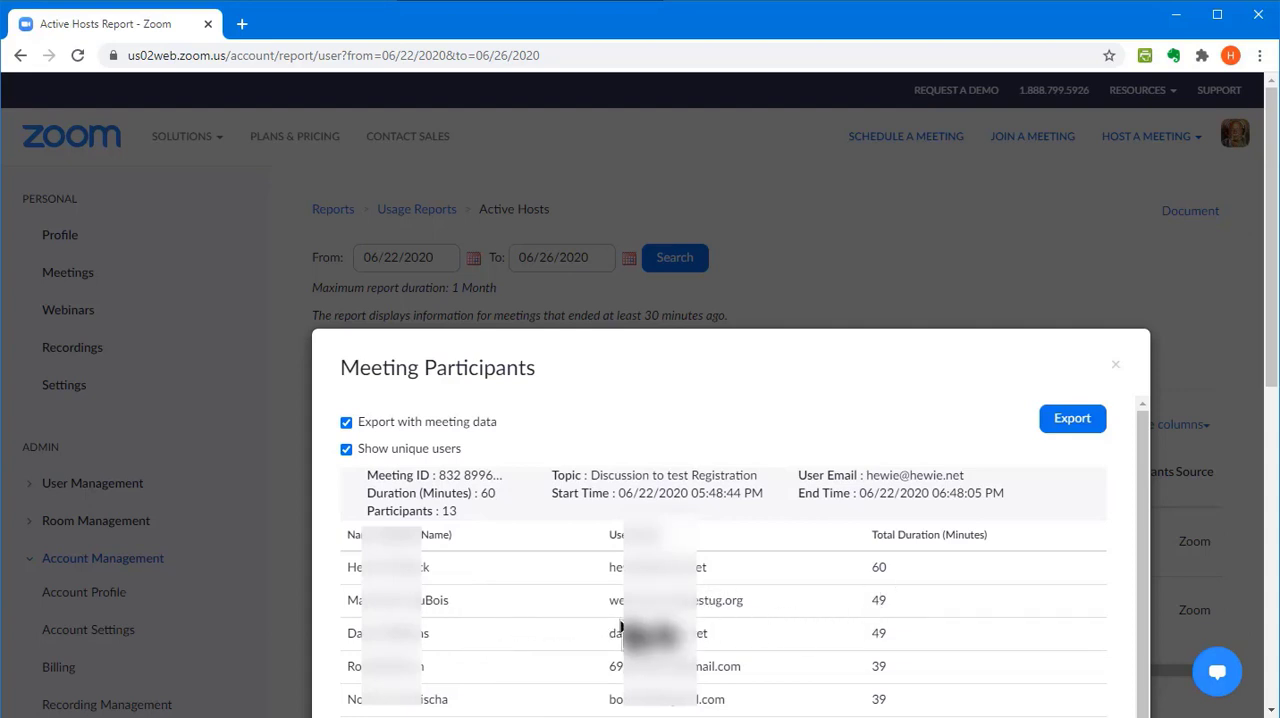
scroll(605, 635, down, 1)
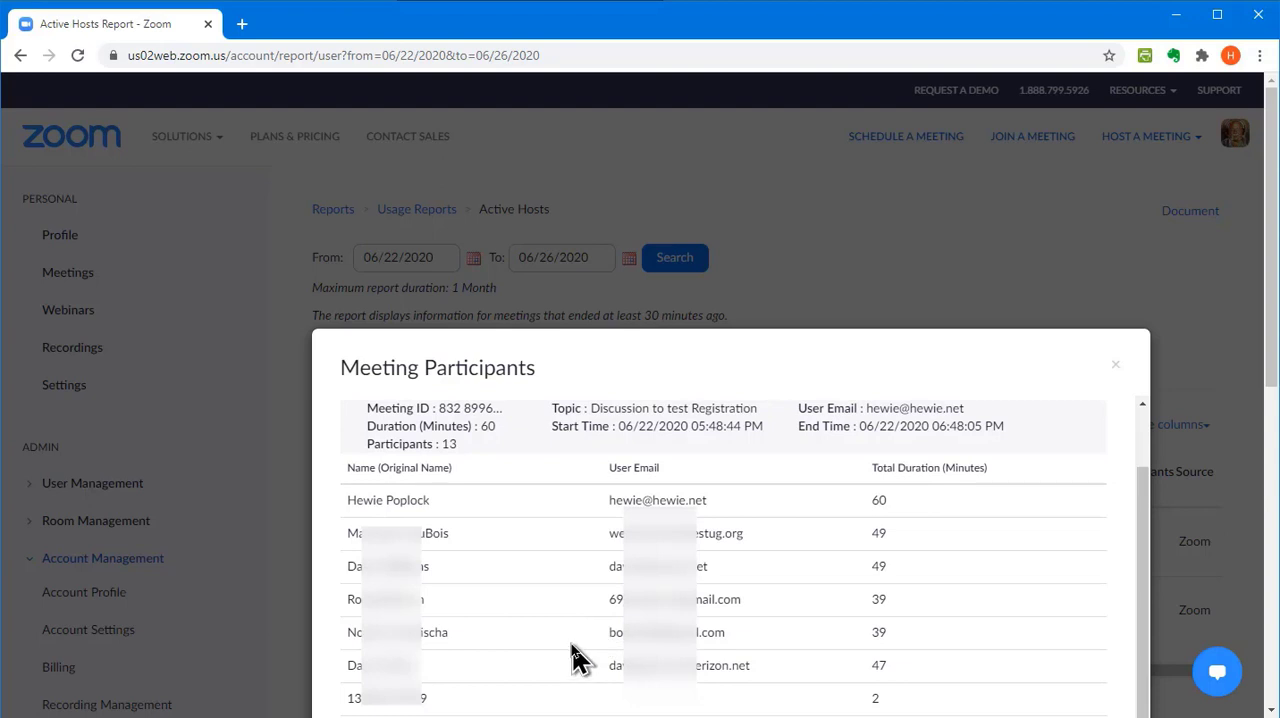
scroll(580, 650, down, 3)
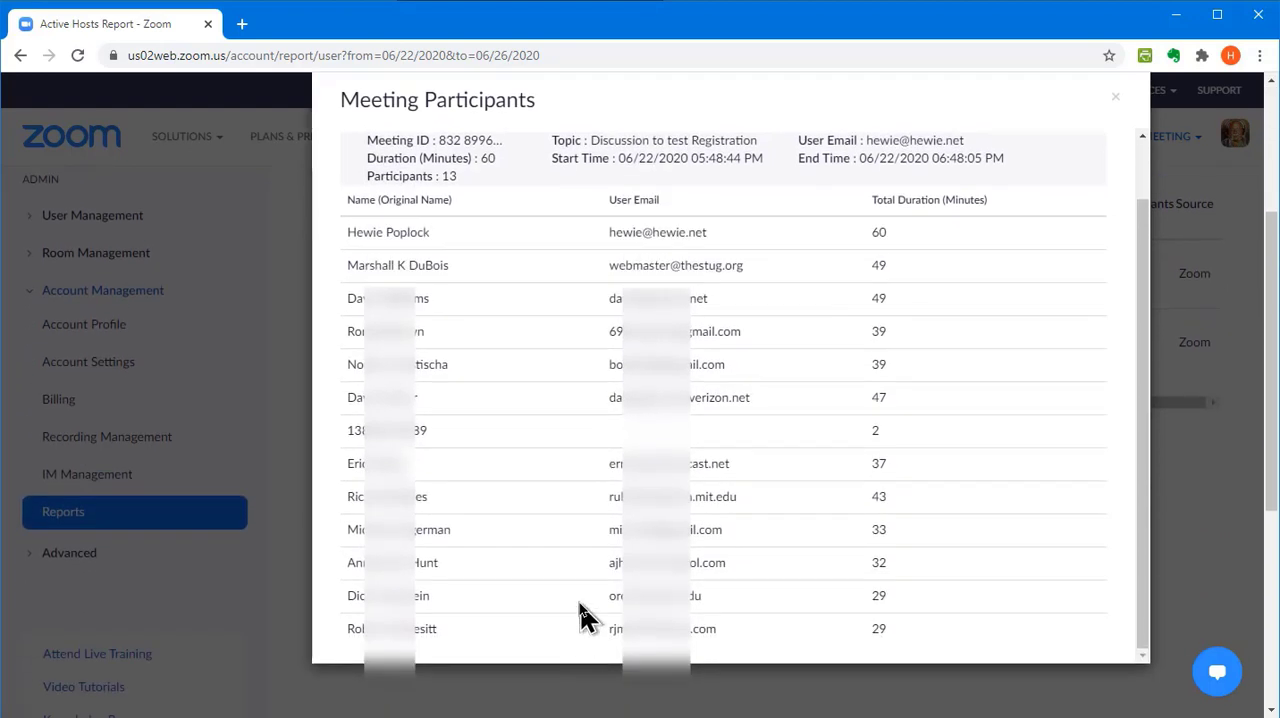
scroll(589, 594, up, 1)
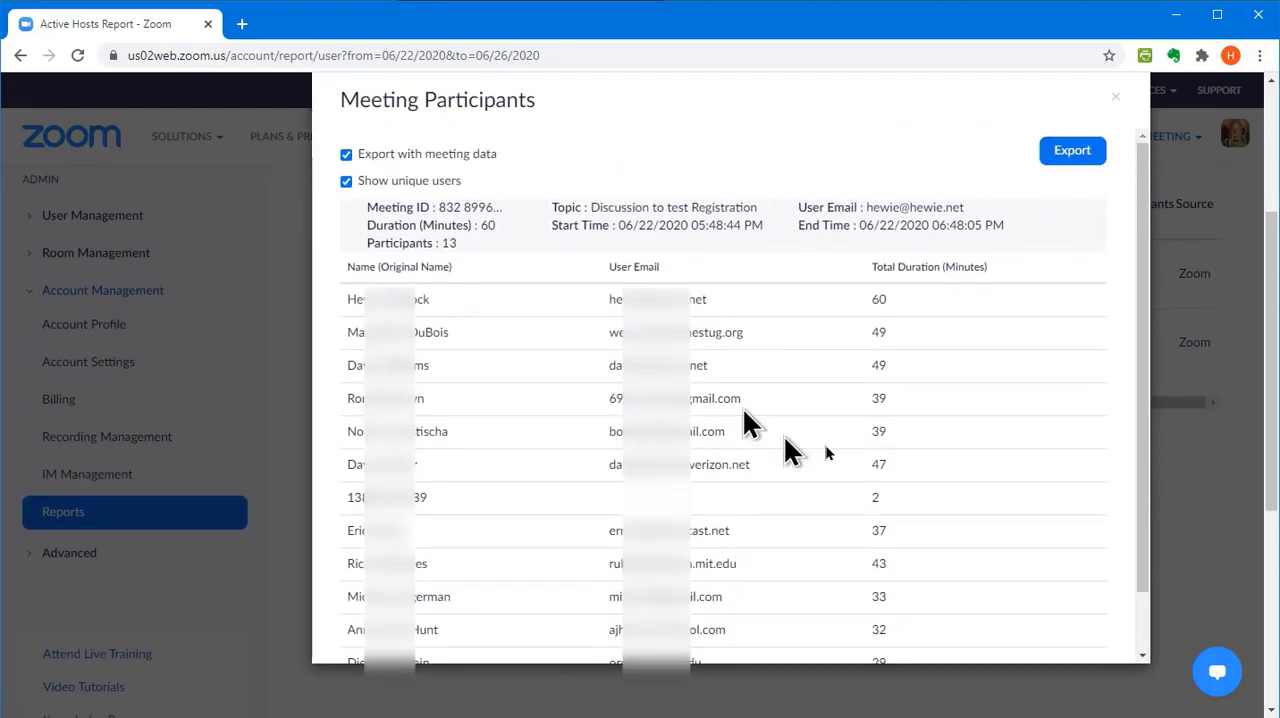
click(1062, 153)
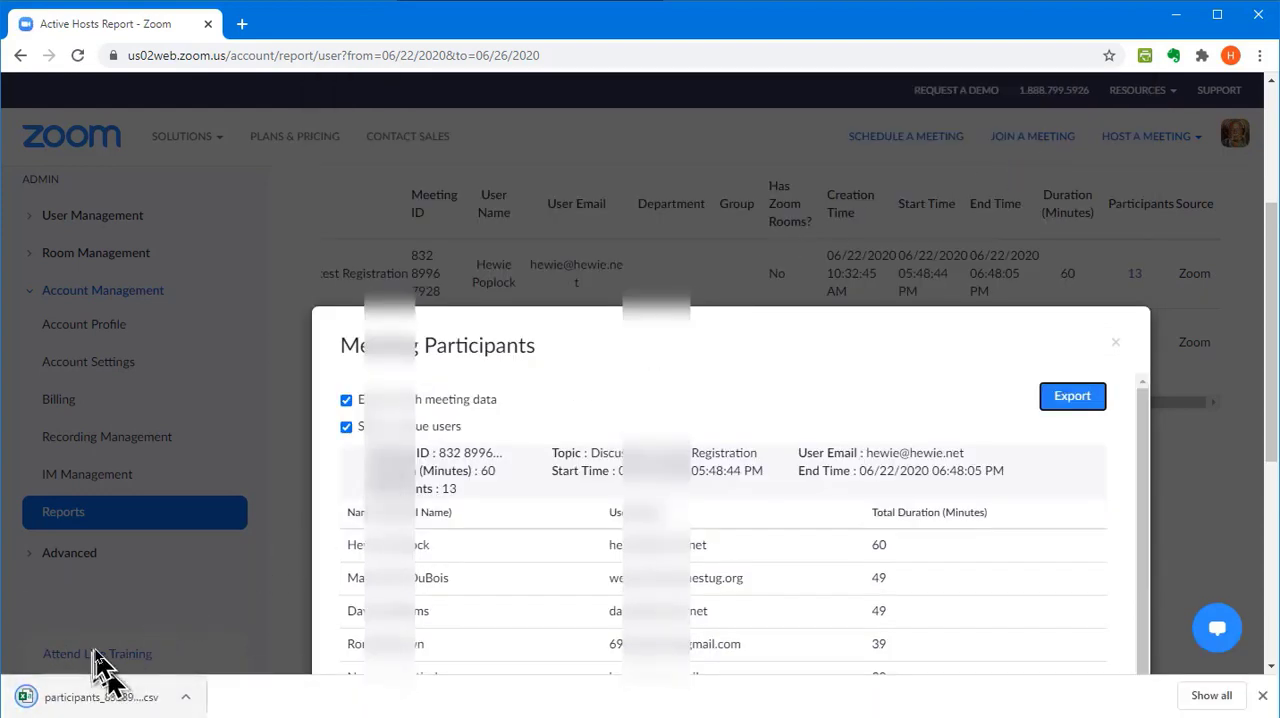
click(100, 698)
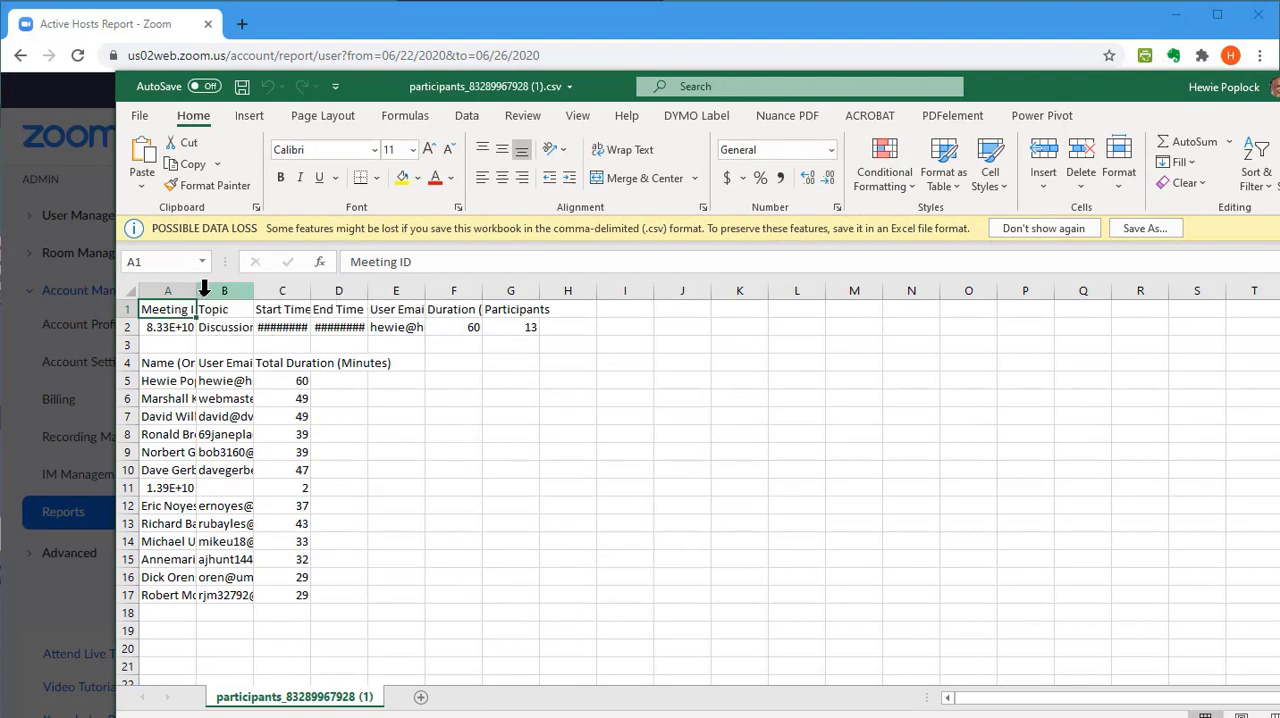
Fit columns A to D to their contents to examine the participant data, and close the file without saving
double_click(197, 291)
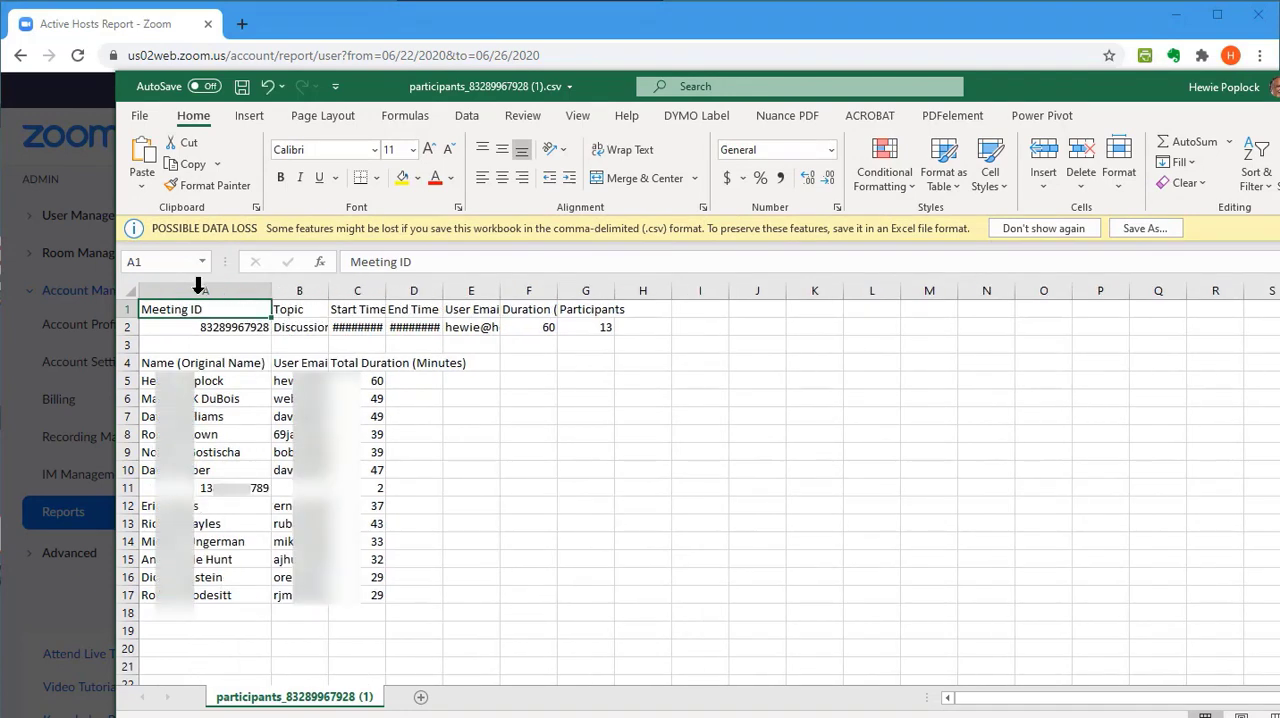
double_click(328, 291)
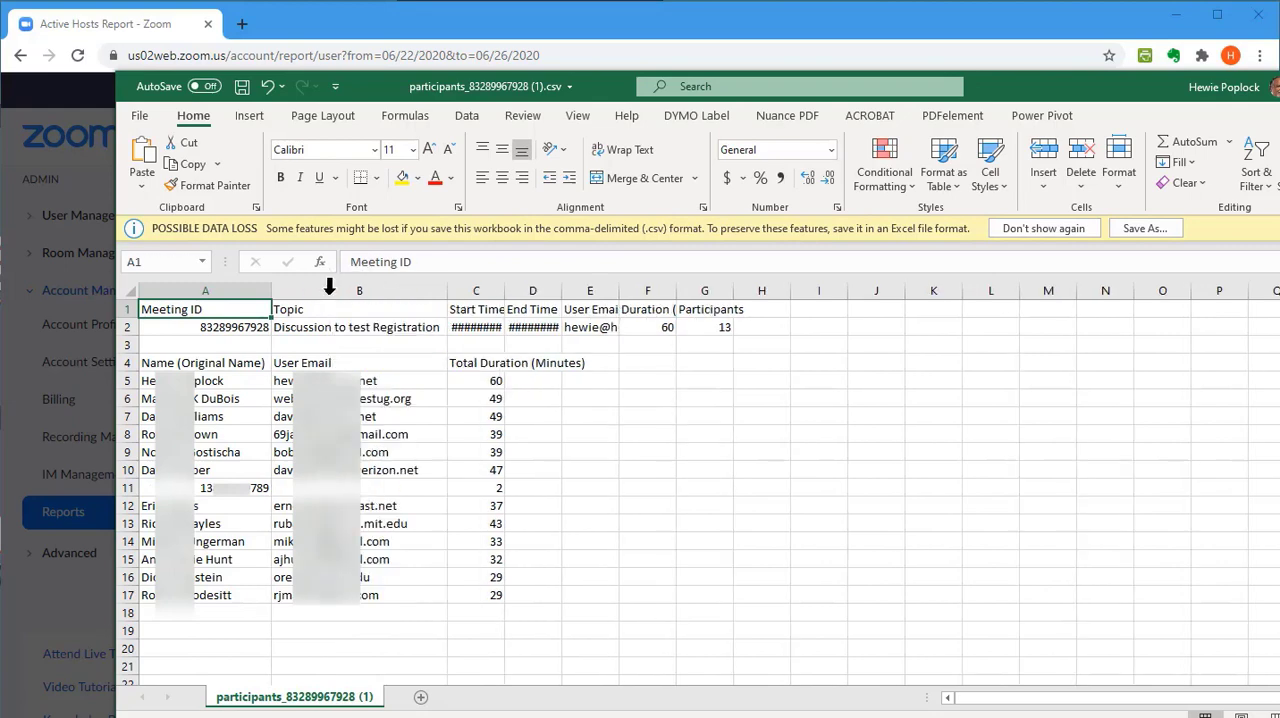
double_click(504, 291)
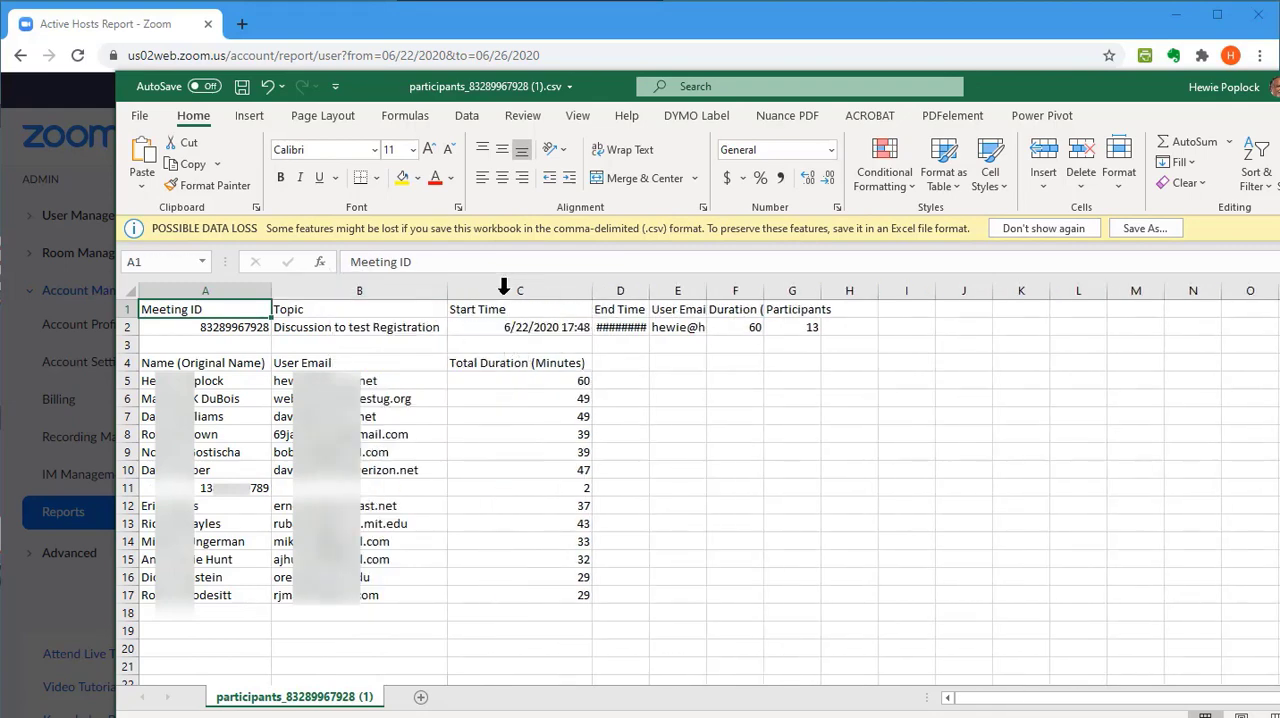
double_click(647, 291)
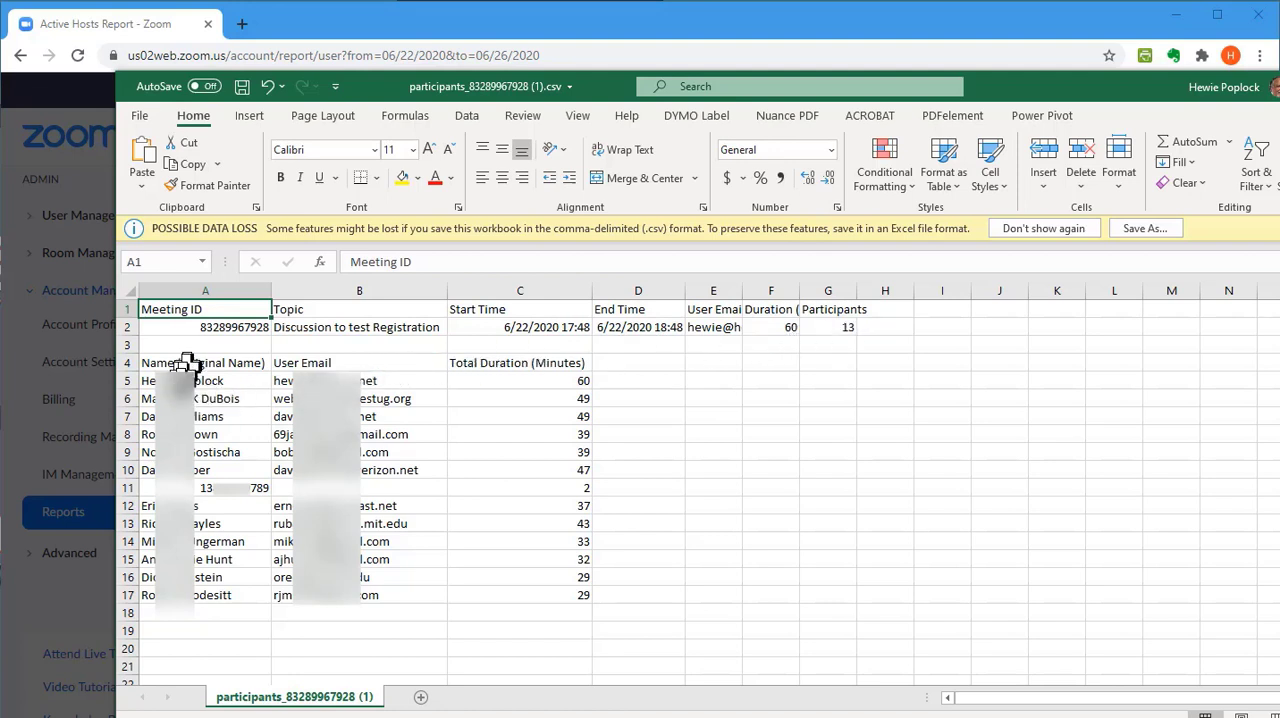
click(220, 490)
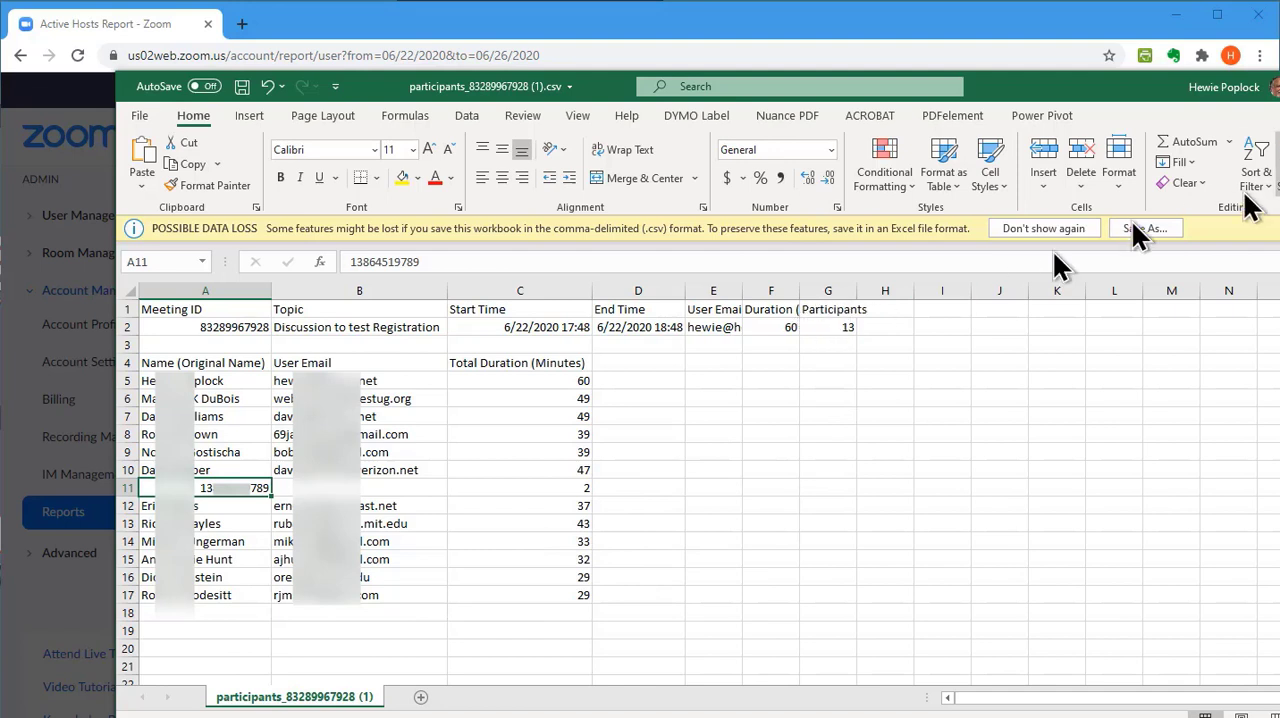
click(1279, 87)
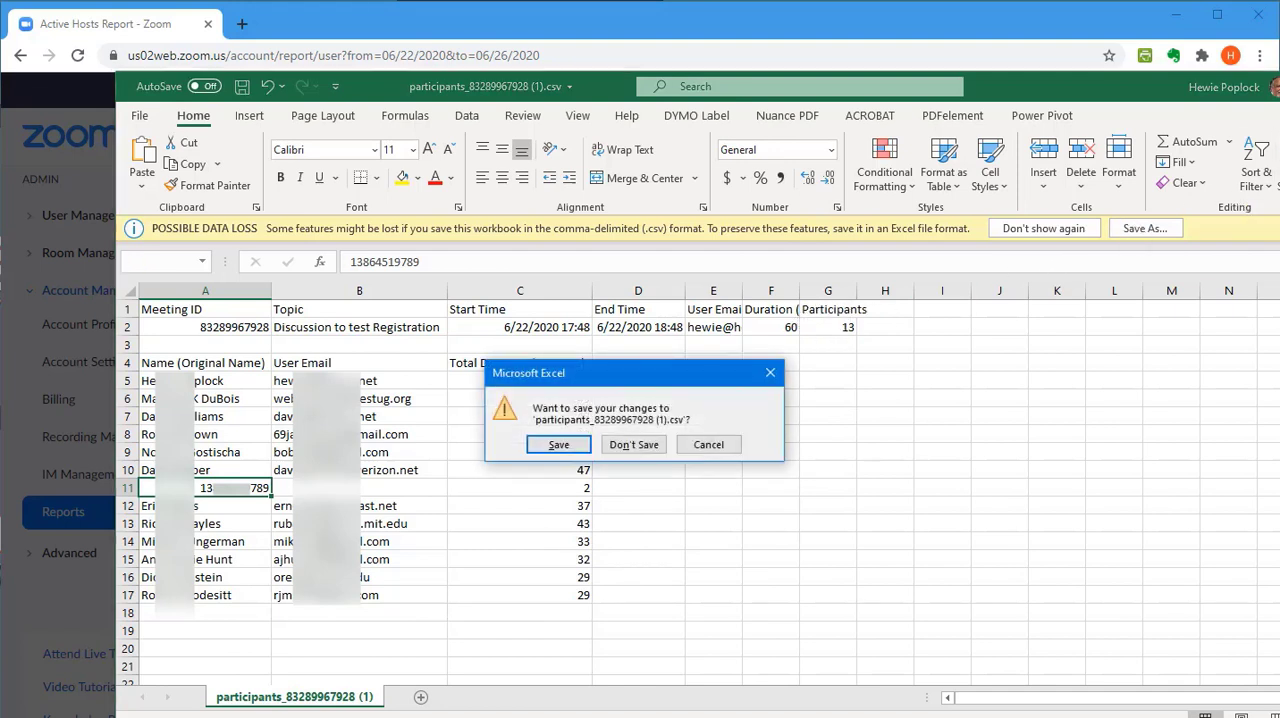
click(645, 446)
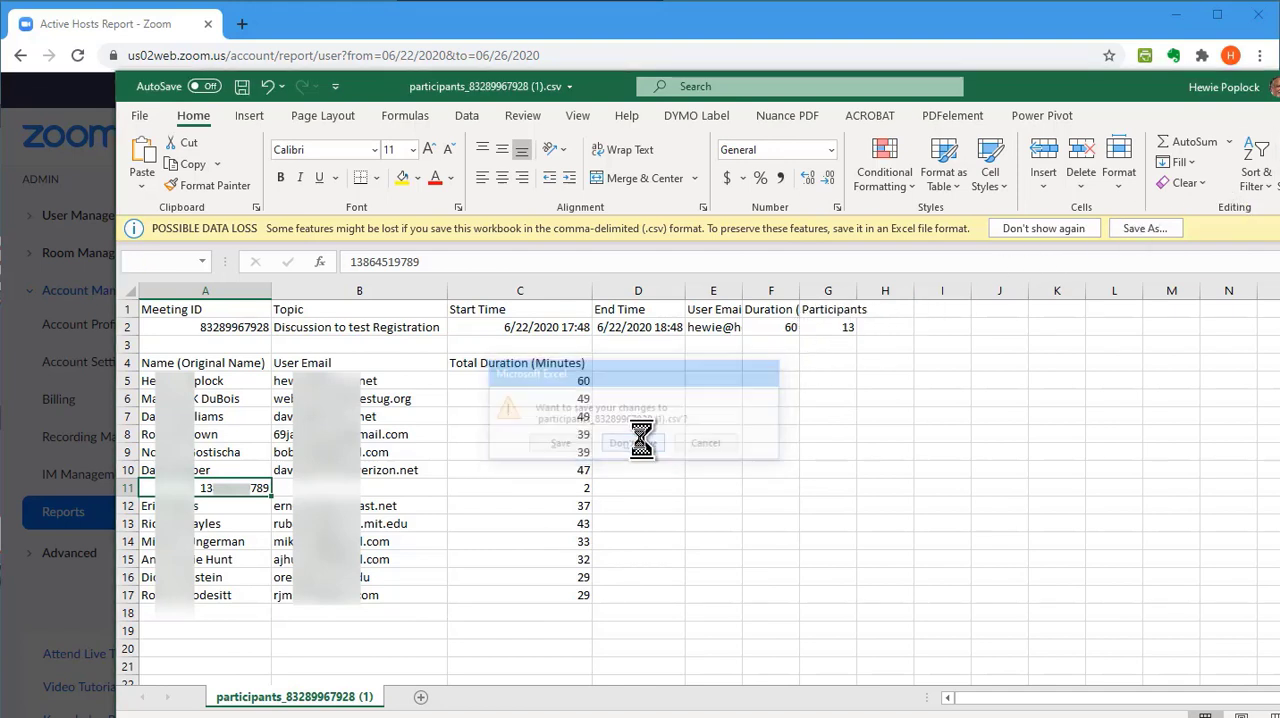